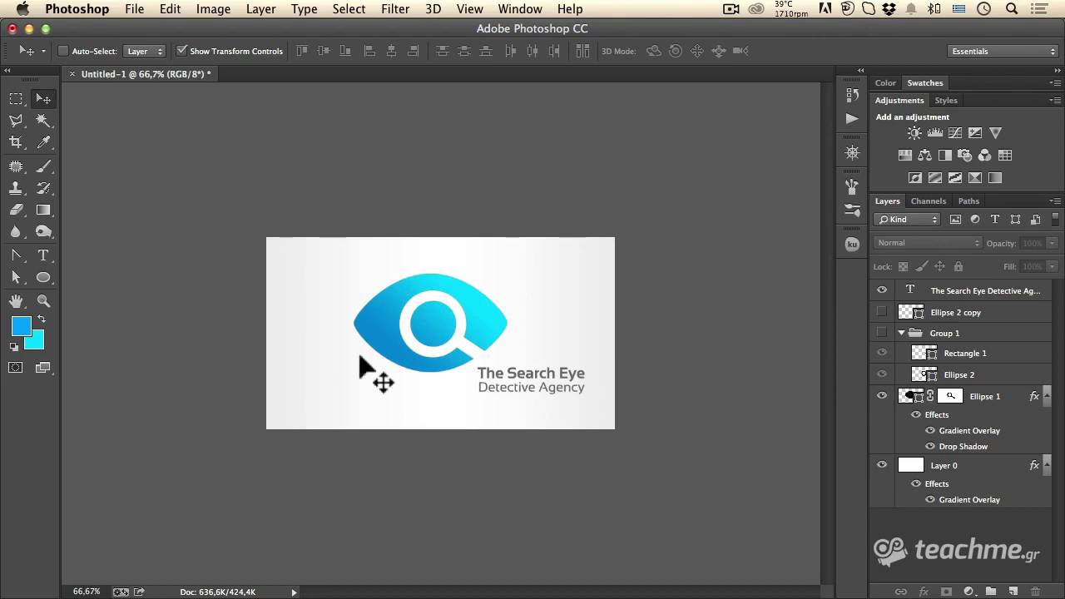
- Open the File menu while the finished Search Eye logo document is displayed
{"action": "left_click", "coordinate": [133, 9]}
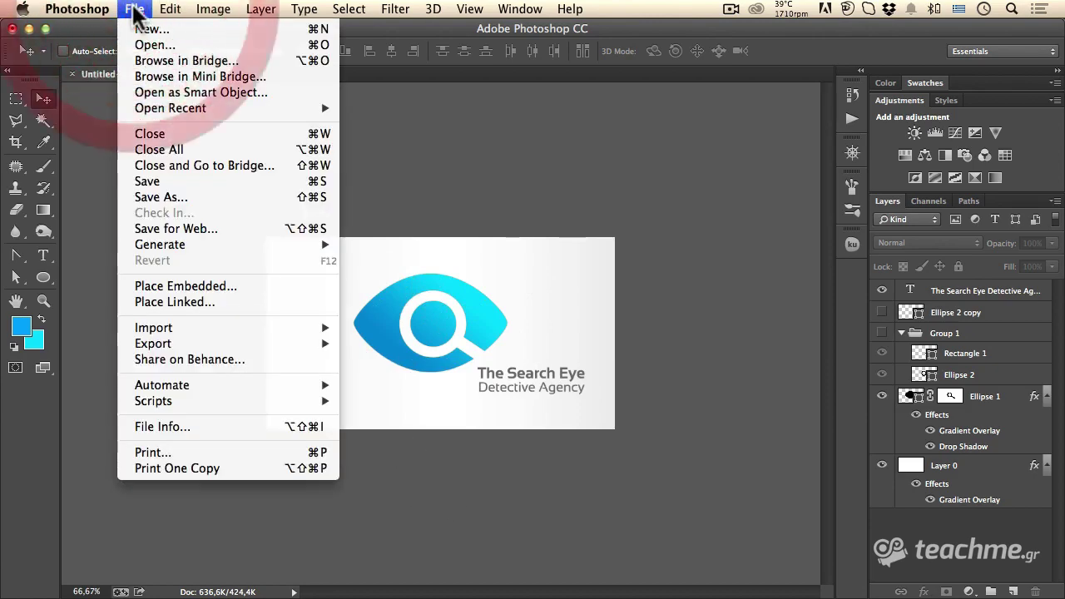
- Create a new white document, Untitled-2, 1000 × 600 px at 72 ppi
{"action": "left_click", "coordinate": [147, 29]}
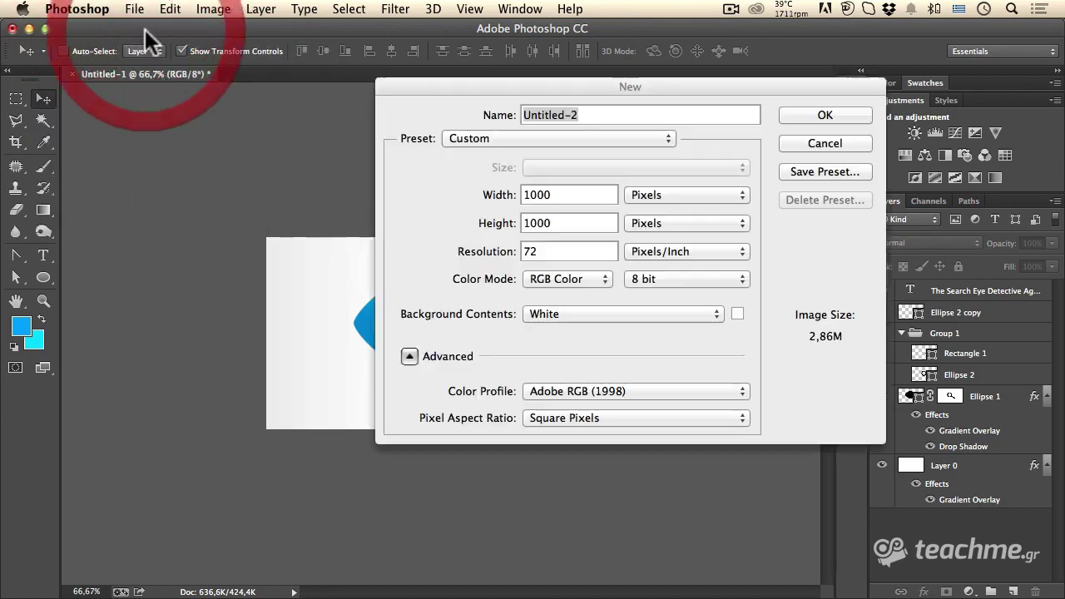
{"action": "double_click", "coordinate": [558, 221]}
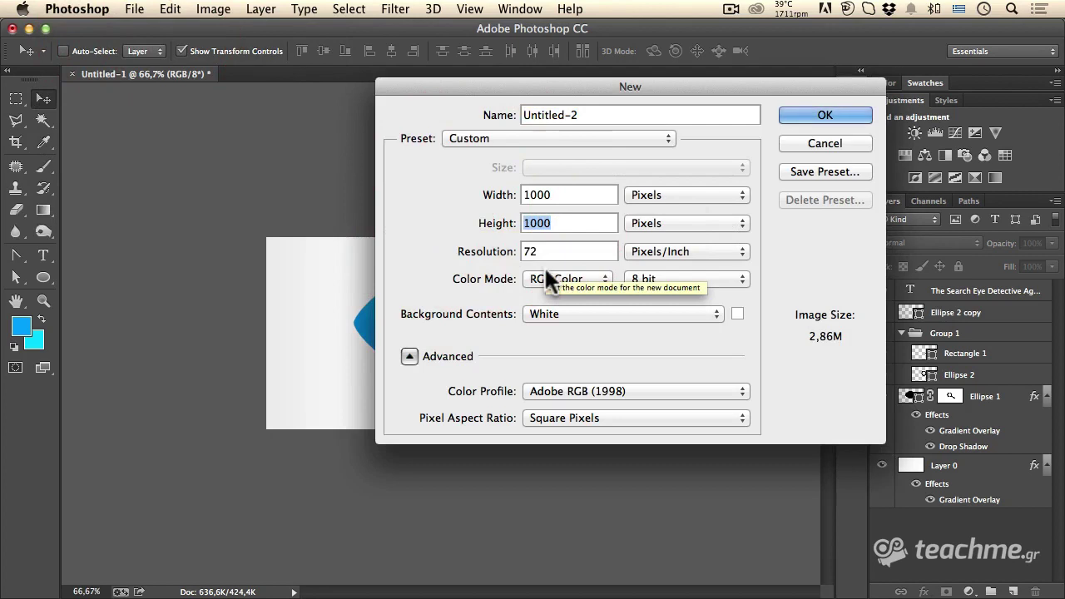
{"action": "type", "text": "600"}
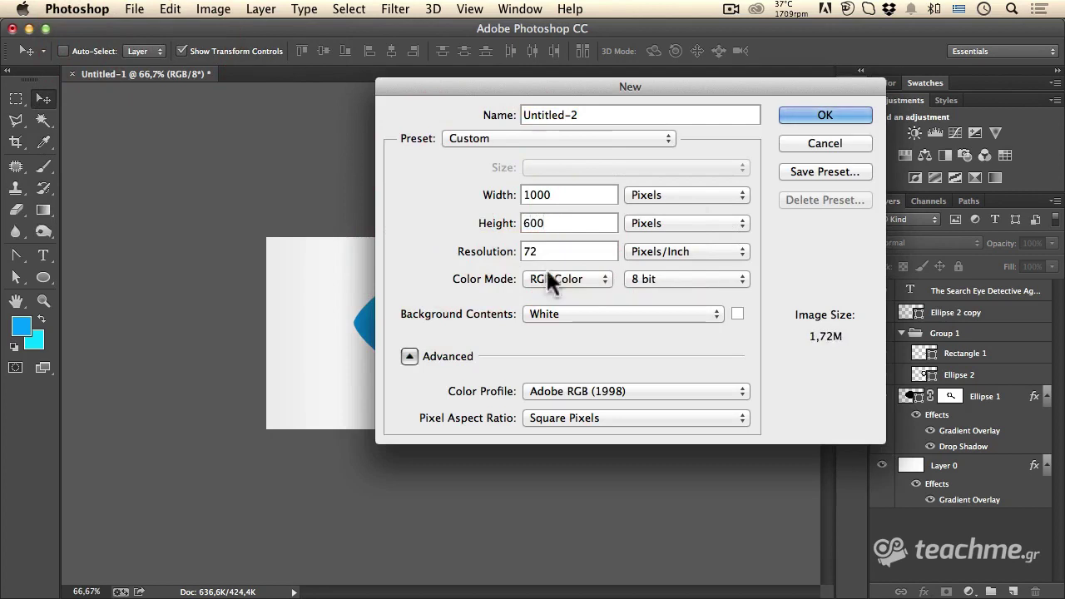
{"action": "left_click", "coordinate": [804, 114]}
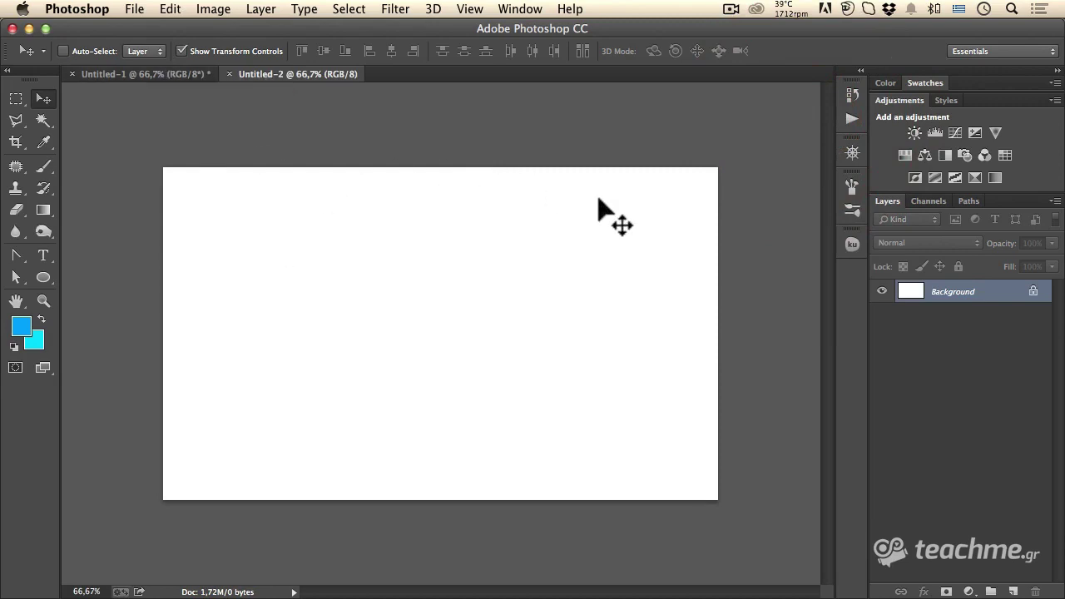
- Unlock the Background as a layer named 'bg' and open its Blending Options
{"action": "left_click", "coordinate": [994, 293]}
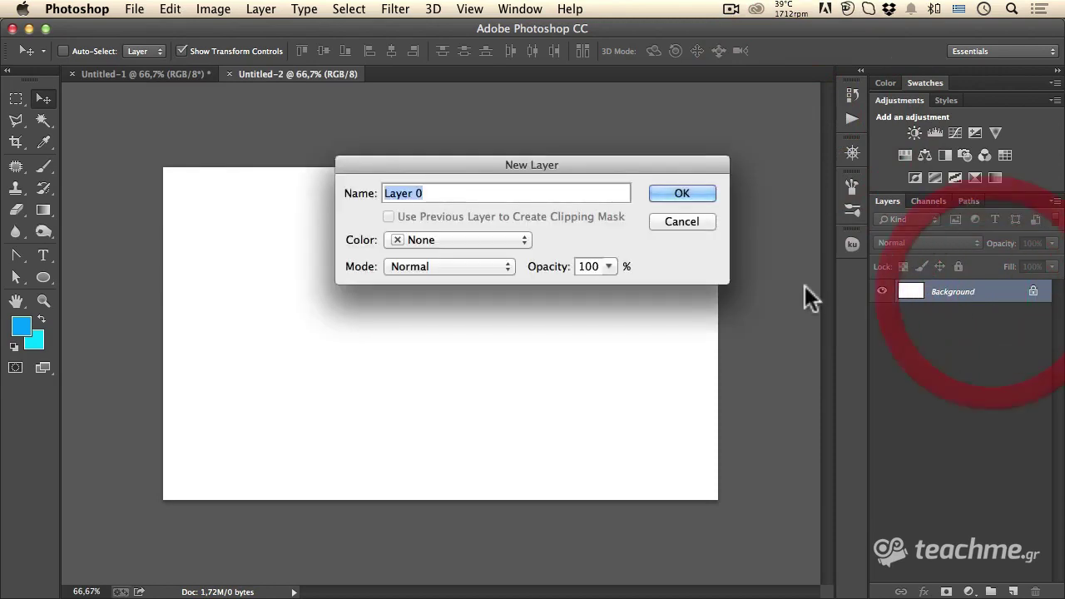
{"action": "type", "text": "βγ"}
{"action": "key", "text": "BackSpace"}
{"action": "key", "text": "BackSpace"}
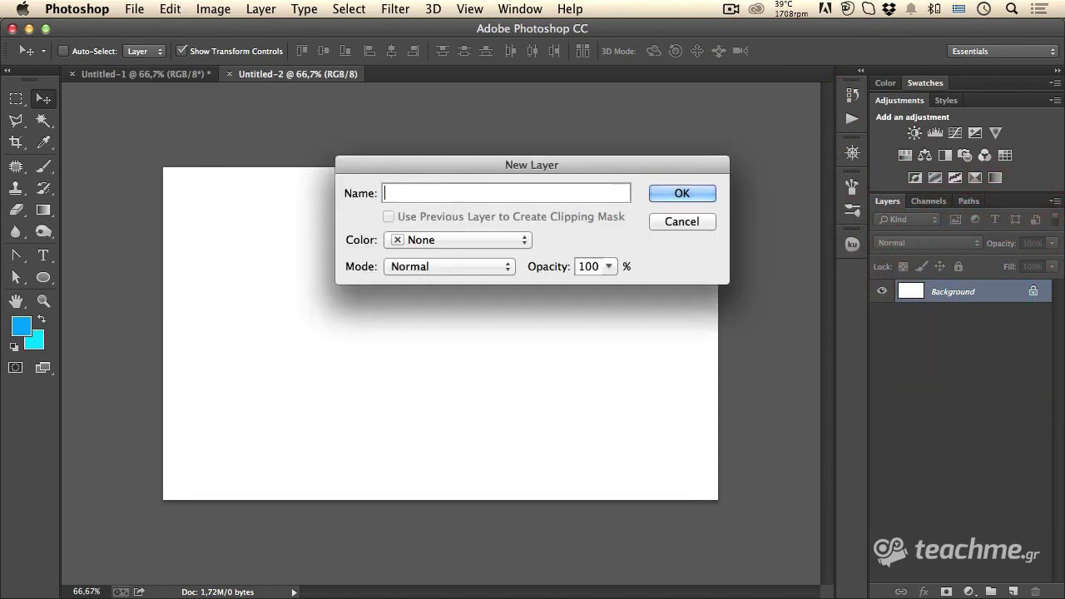
{"action": "key", "text": "super+space"}
{"action": "type", "text": "bg"}
{"action": "key", "text": "Return"}
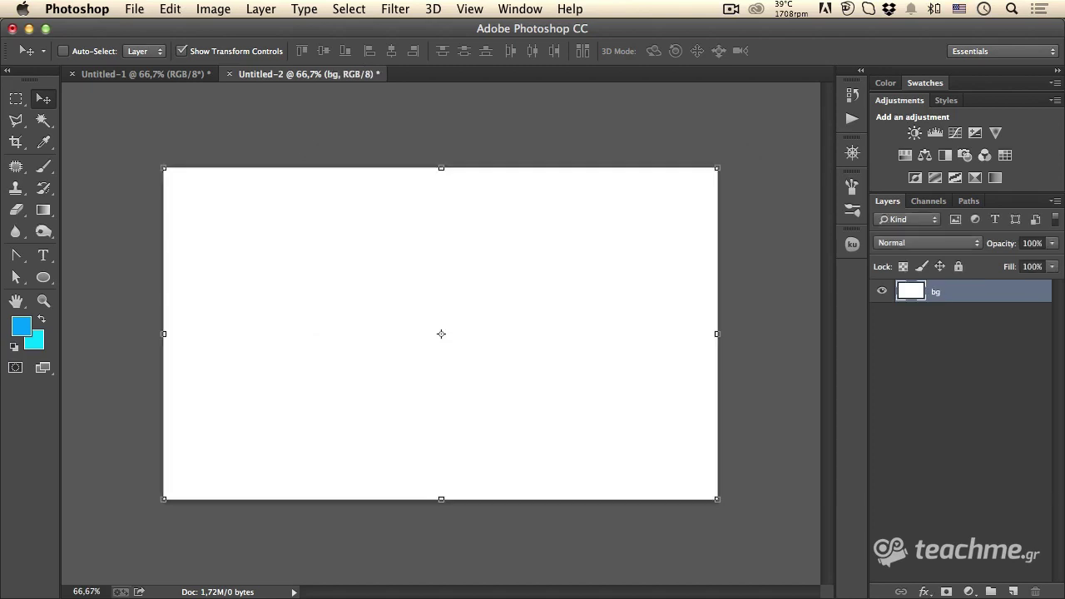
{"action": "right_click", "coordinate": [965, 291]}
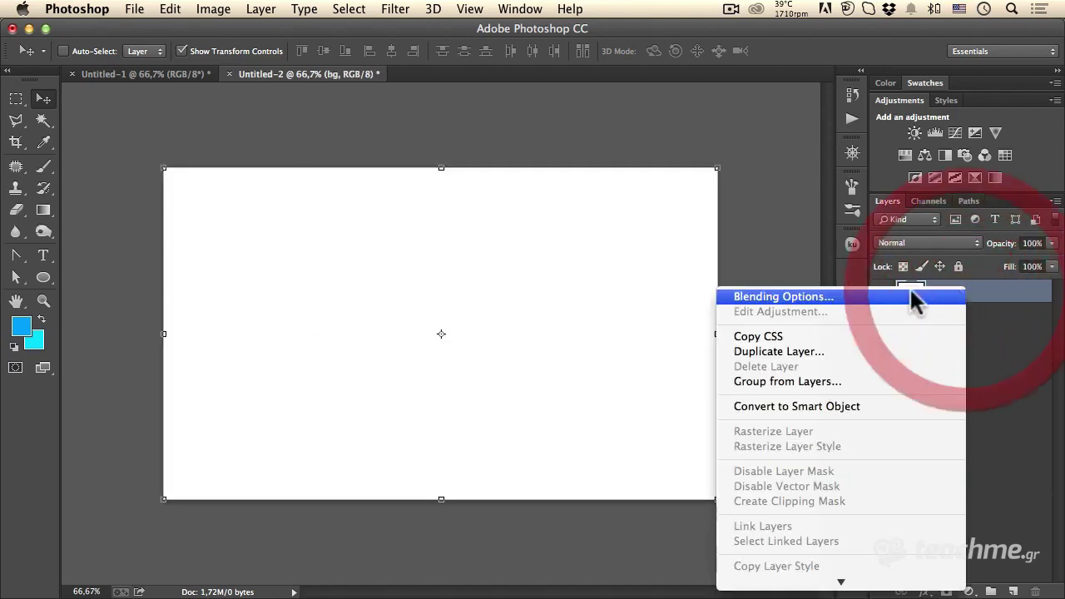
{"action": "left_click", "coordinate": [901, 296]}
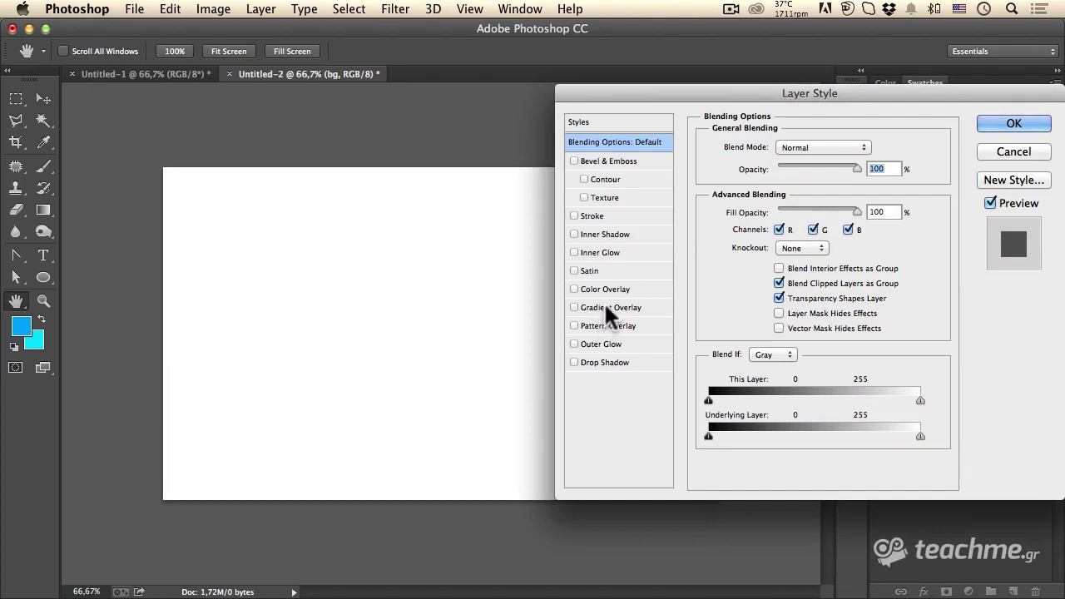
- Enable a Gradient Overlay on bg at 0° angle and bring up its gradient for editing
{"action": "left_click", "coordinate": [608, 308]}
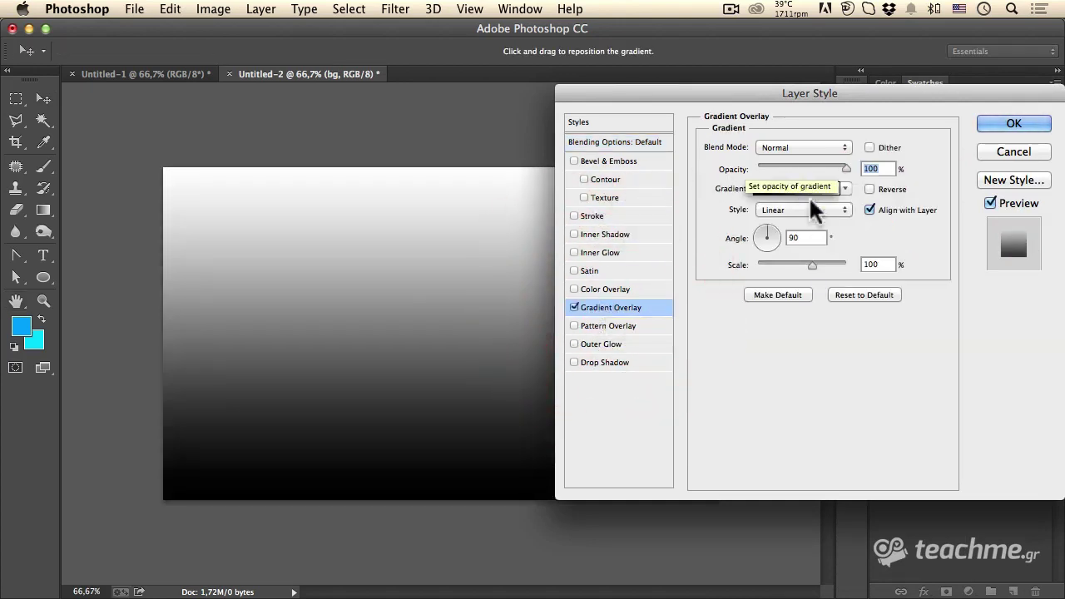
{"action": "left_click", "coordinate": [779, 235]}
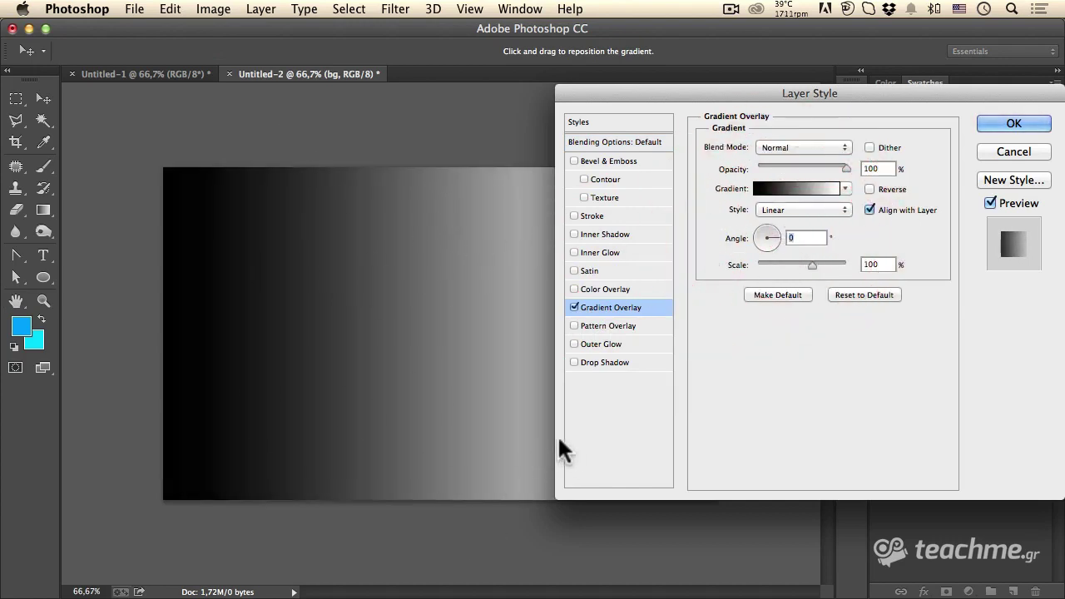
{"action": "left_click", "coordinate": [787, 184]}
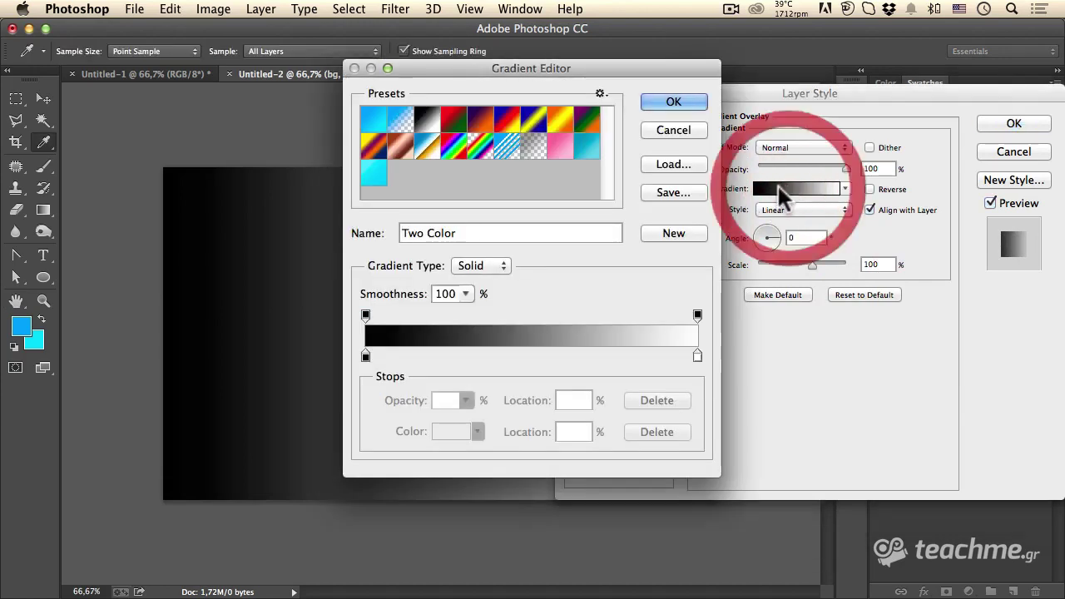
{"action": "left_click_drag", "start_coordinate": [408, 68], "coordinate": [647, 75]}
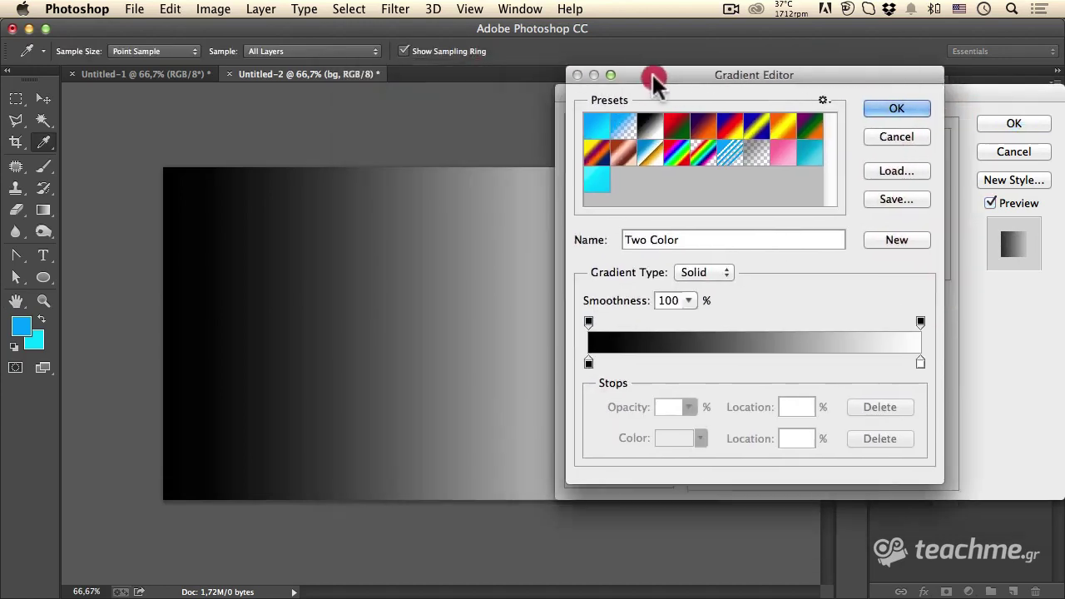
- Change the gradient's starting colour stop to light grey #cdcdcd
{"action": "left_click", "coordinate": [604, 363]}
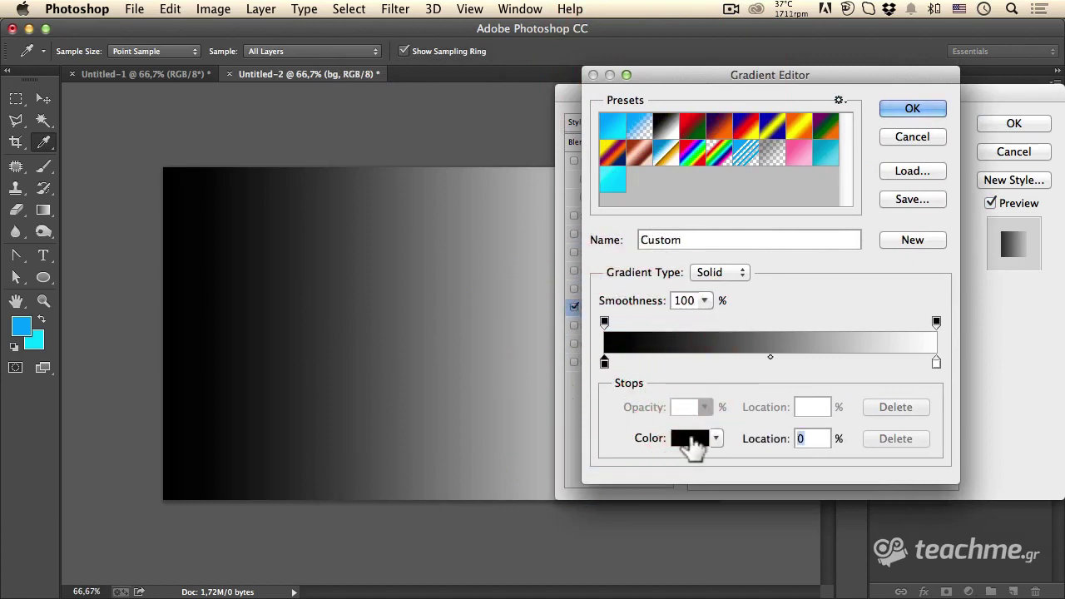
{"action": "left_click", "coordinate": [690, 439]}
{"action": "left_click_drag", "start_coordinate": [333, 261], "coordinate": [312, 197]}
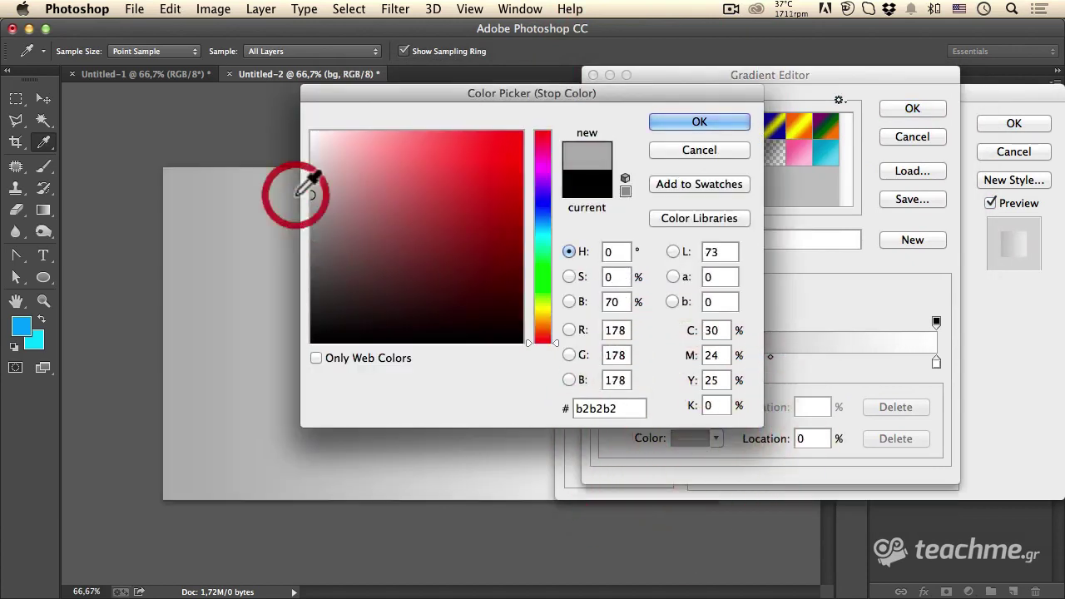
{"action": "left_click_drag", "start_coordinate": [318, 199], "coordinate": [312, 172]}
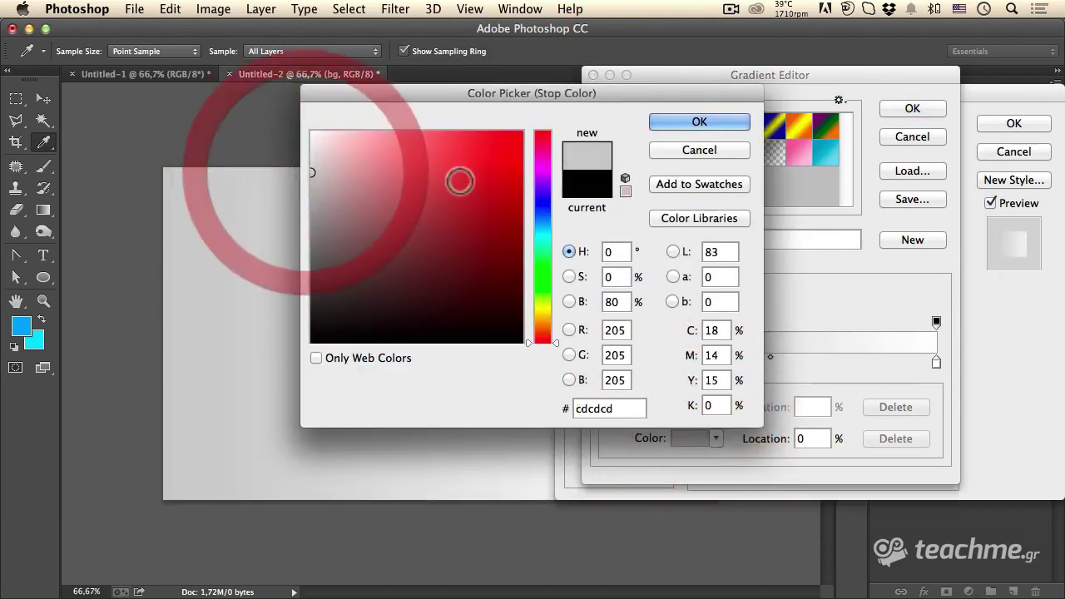
{"action": "left_click", "coordinate": [668, 119]}
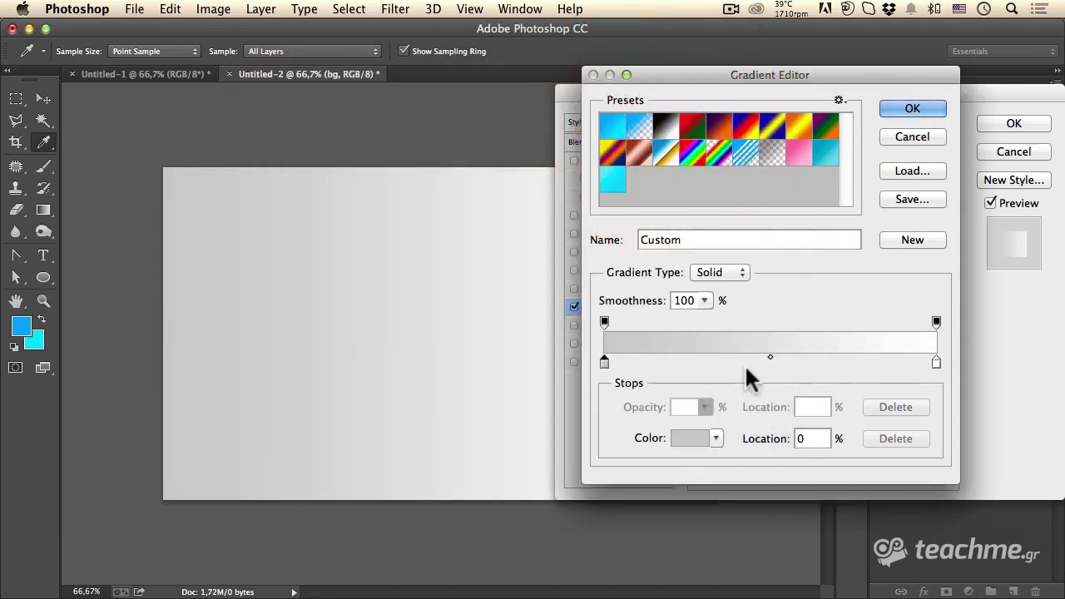
- Place grey stops at 0% and 100% and a white stop at 50%, then accept the gradient
{"action": "left_click", "coordinate": [603, 361]}
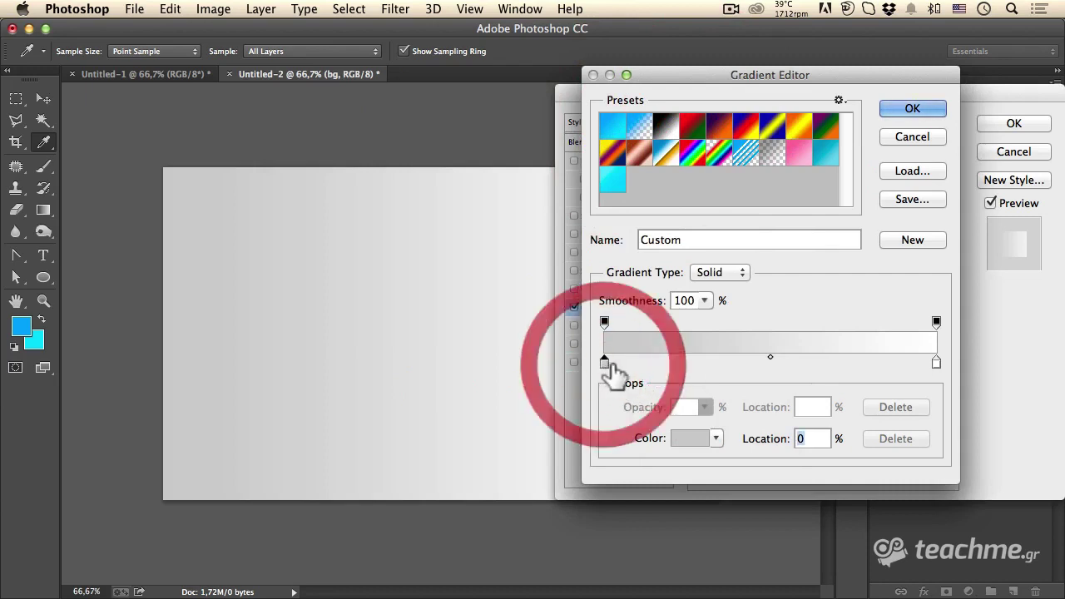
{"action": "mouse_move", "coordinate": [613, 366]}
{"action": "left_mouse_down"}
{"action": "mouse_move", "coordinate": [938, 363]}
{"action": "mouse_move", "coordinate": [767, 365]}
{"action": "left_mouse_up"}
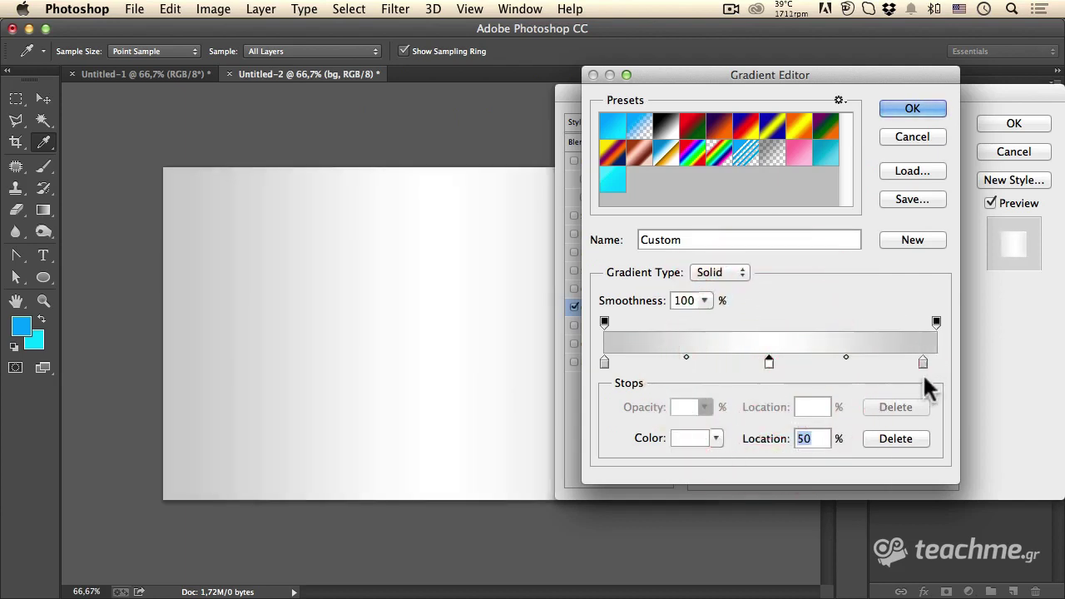
{"action": "left_click_drag", "start_coordinate": [923, 363], "coordinate": [936, 363]}
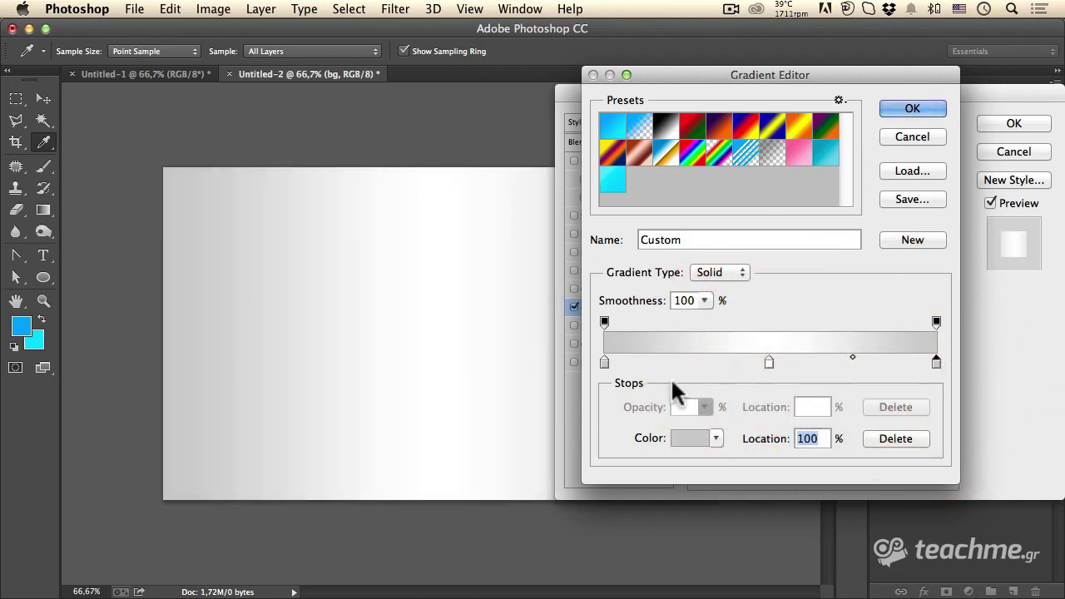
{"action": "left_click", "coordinate": [602, 364]}
{"action": "left_click", "coordinate": [769, 363]}
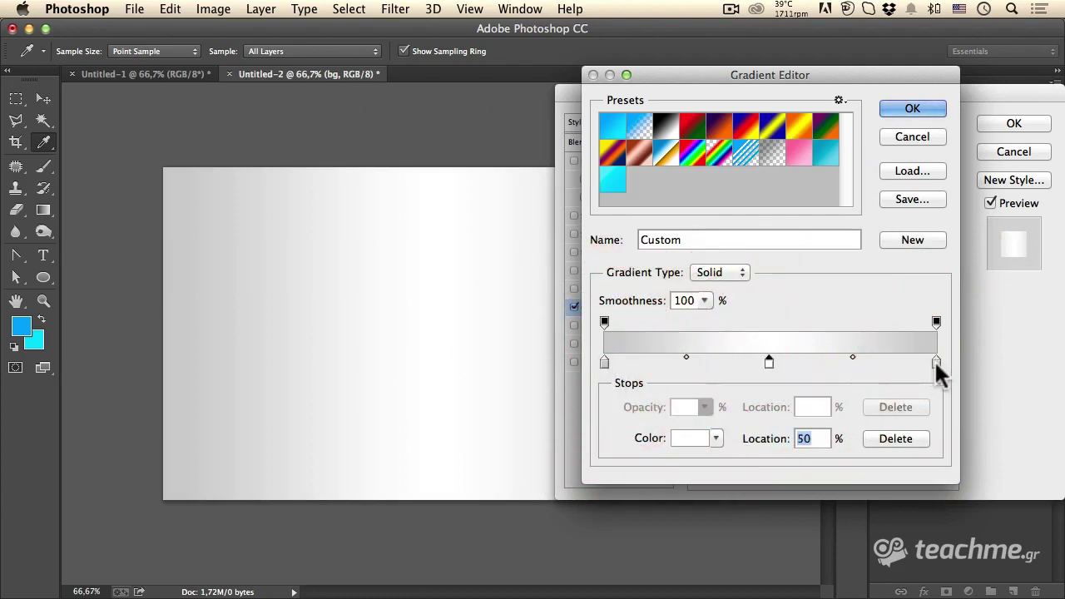
{"action": "left_click", "coordinate": [936, 362]}
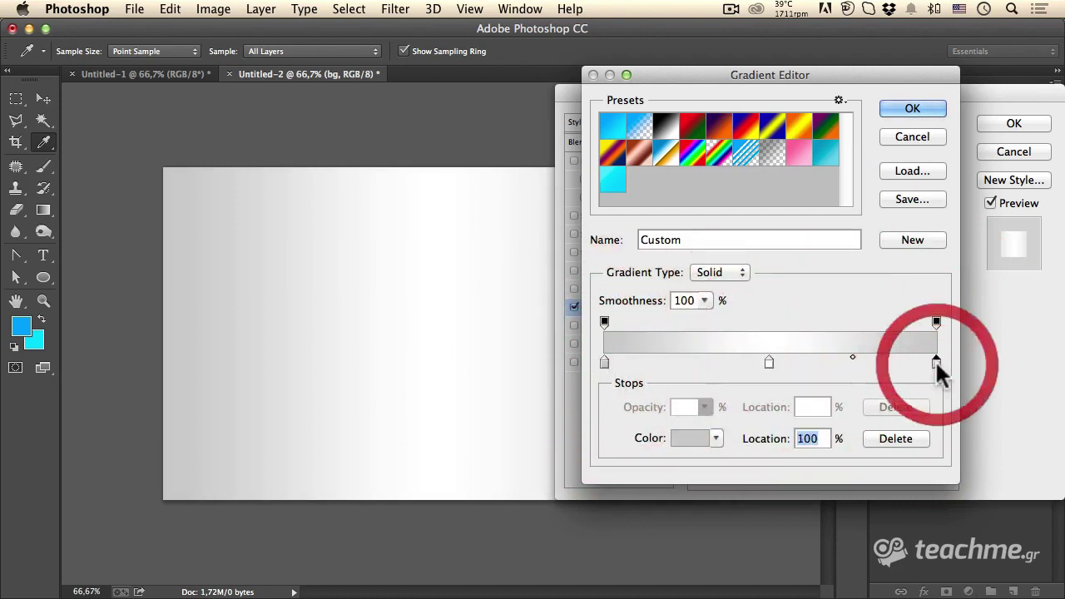
{"action": "left_click", "coordinate": [923, 102]}
- Set the gradient overlay scale to 140% and apply the layer style
{"action": "mouse_move", "coordinate": [756, 92]}
{"action": "left_mouse_down"}
{"action": "mouse_move", "coordinate": [898, 91]}
{"action": "mouse_move", "coordinate": [879, 90]}
{"action": "left_mouse_up"}
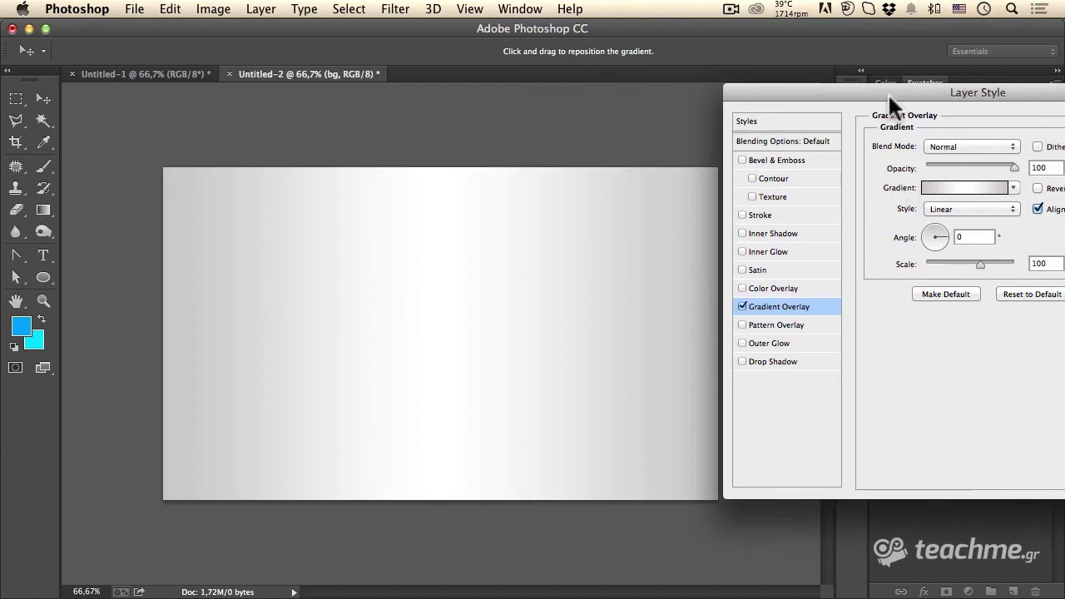
{"action": "left_click_drag", "start_coordinate": [889, 92], "coordinate": [832, 92]}
{"action": "left_click_drag", "start_coordinate": [922, 264], "coordinate": [973, 258]}
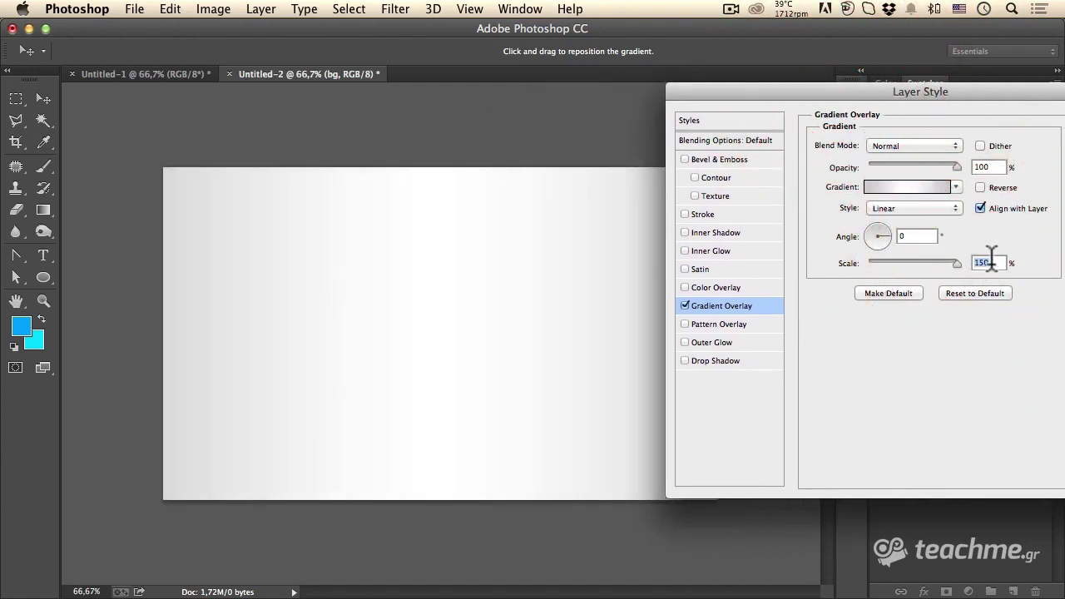
{"action": "type", "text": "140"}
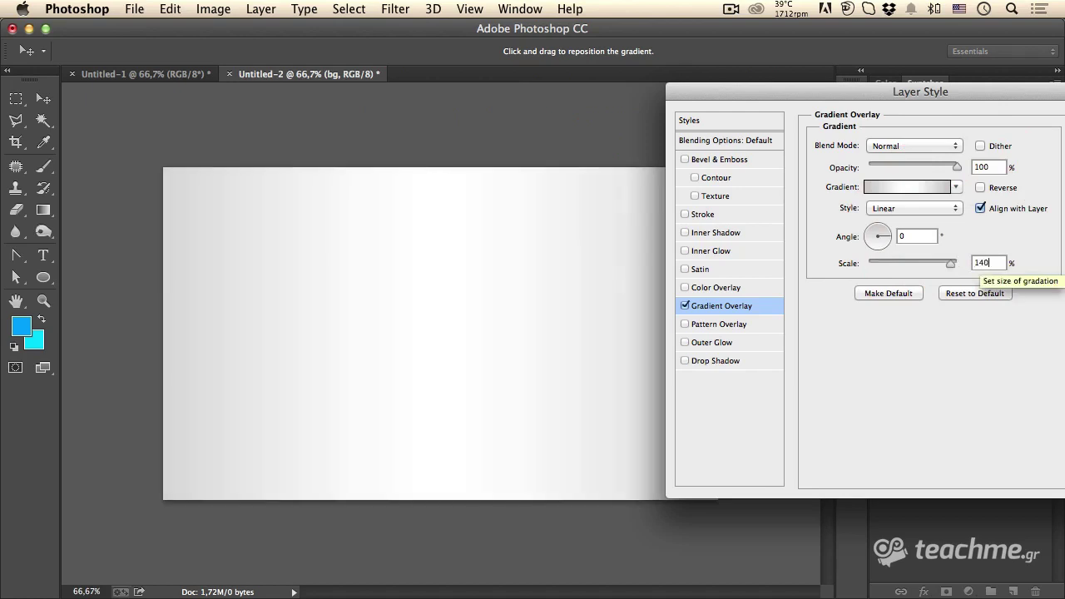
{"action": "left_click_drag", "start_coordinate": [907, 90], "coordinate": [632, 90]}
{"action": "left_click", "coordinate": [805, 112]}
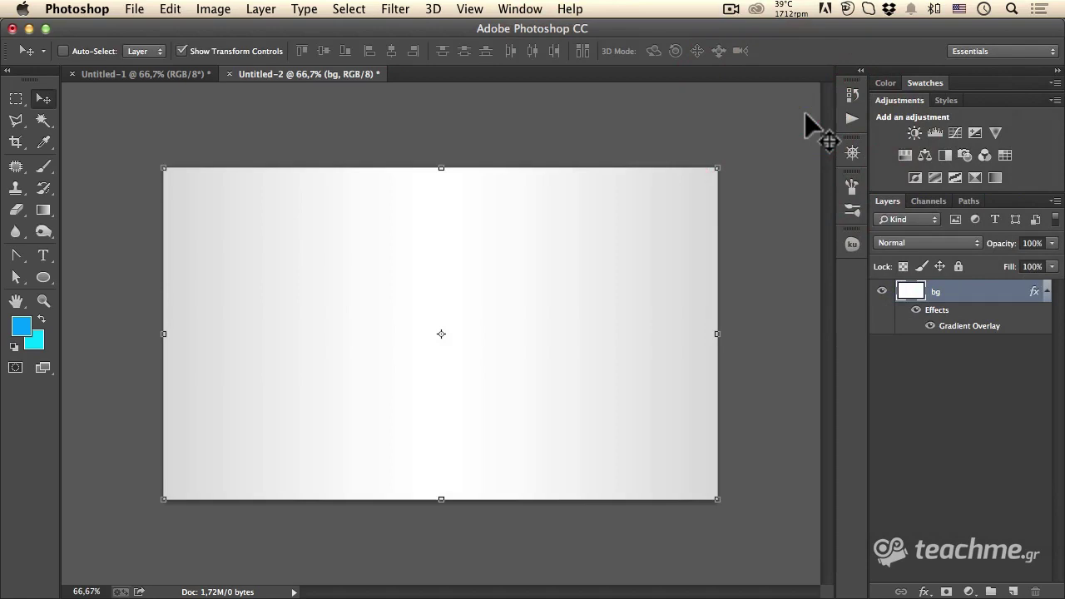
- Toggle the bg Gradient Overlay effect's visibility until the grey-white gradient shows
{"action": "left_click", "coordinate": [912, 404]}
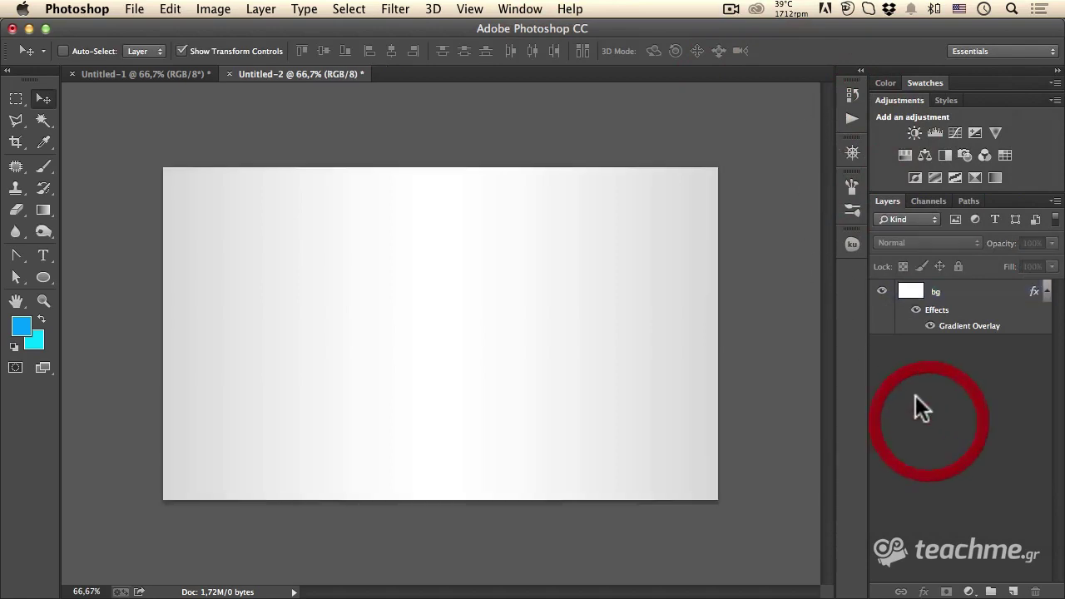
{"action": "left_click", "coordinate": [916, 310]}
{"action": "left_click", "coordinate": [916, 310]}
{"action": "left_click", "coordinate": [916, 310]}
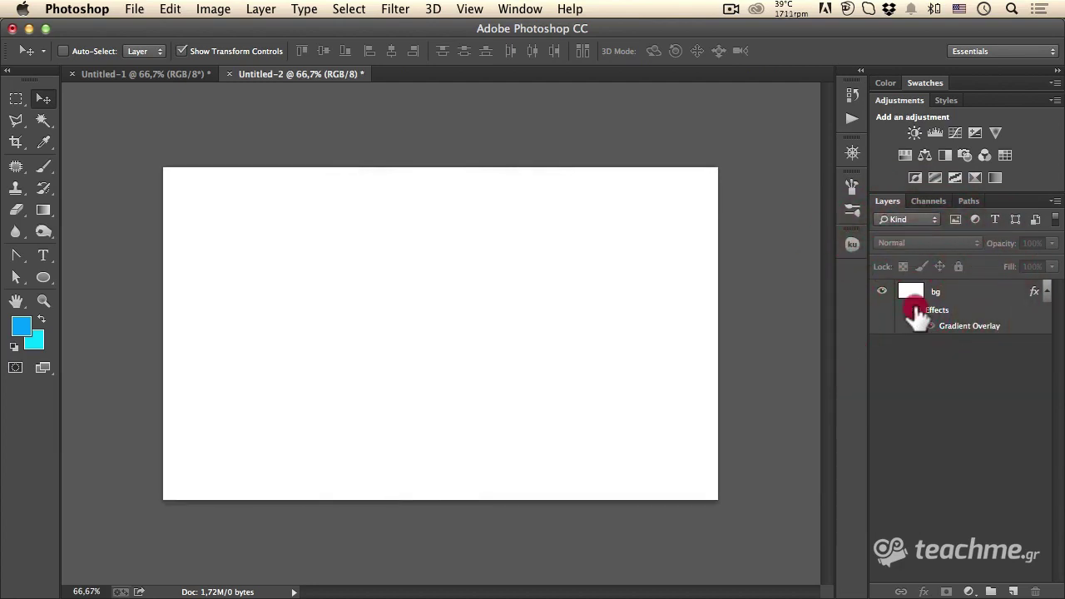
{"action": "left_click", "coordinate": [916, 310]}
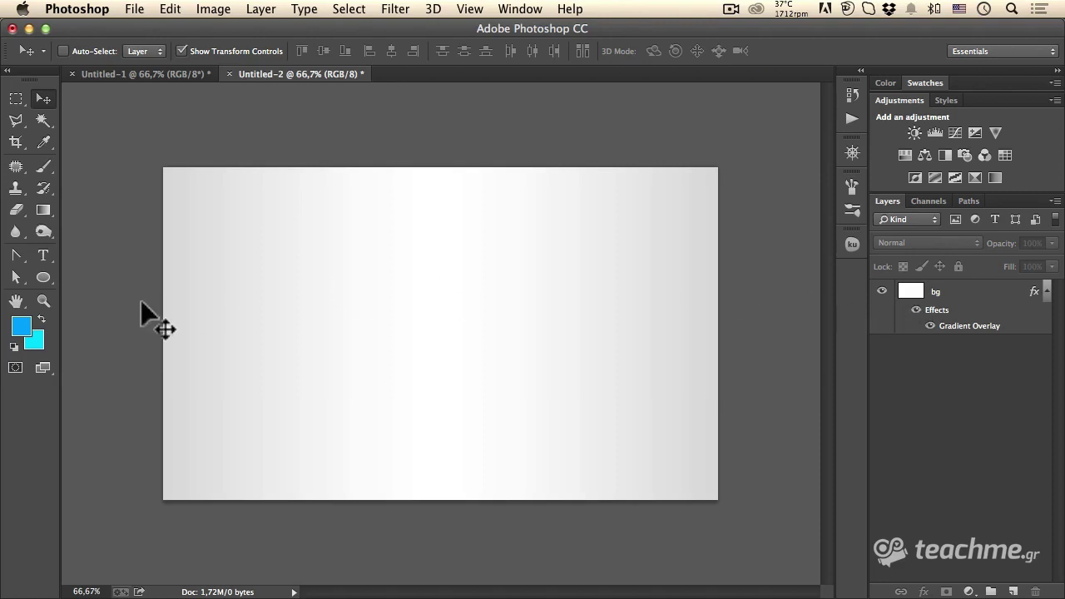
- Draw a black ellipse about 444 × 290 px in the left-centre of the canvas
{"action": "left_click", "coordinate": [42, 277]}
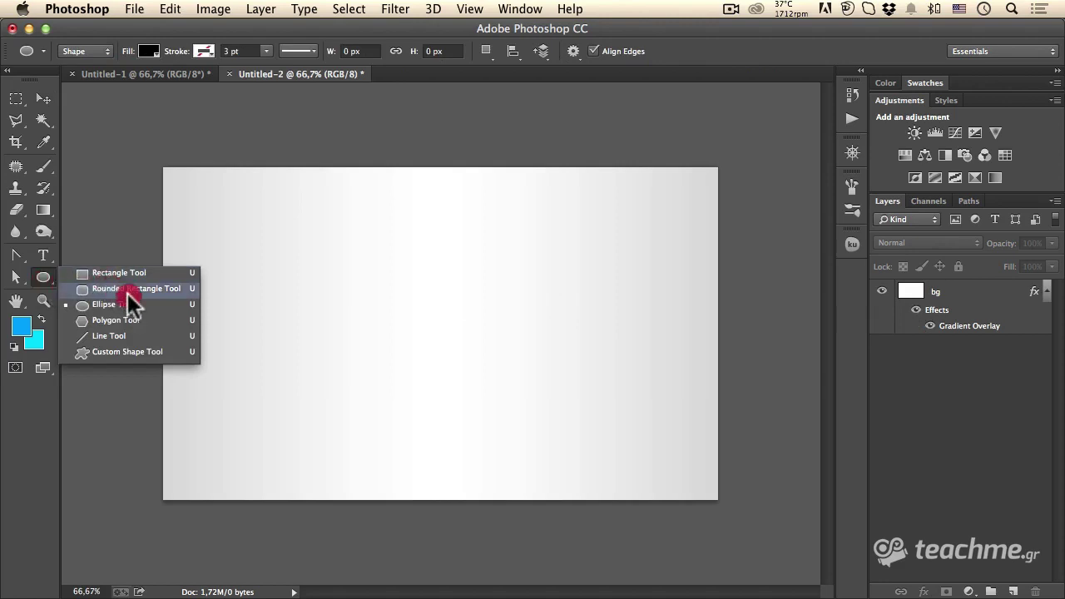
{"action": "left_click", "coordinate": [131, 304]}
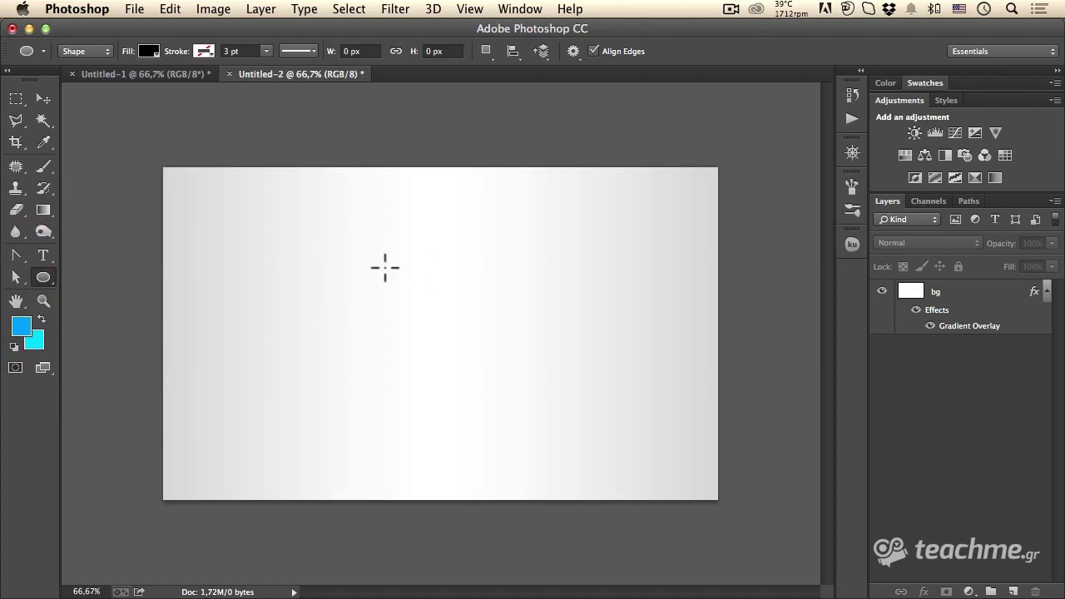
{"action": "mouse_move", "coordinate": [301, 261]}
{"action": "left_mouse_down"}
{"action": "mouse_move", "coordinate": [552, 406]}
{"action": "mouse_move", "coordinate": [542, 413]}
{"action": "left_mouse_up"}
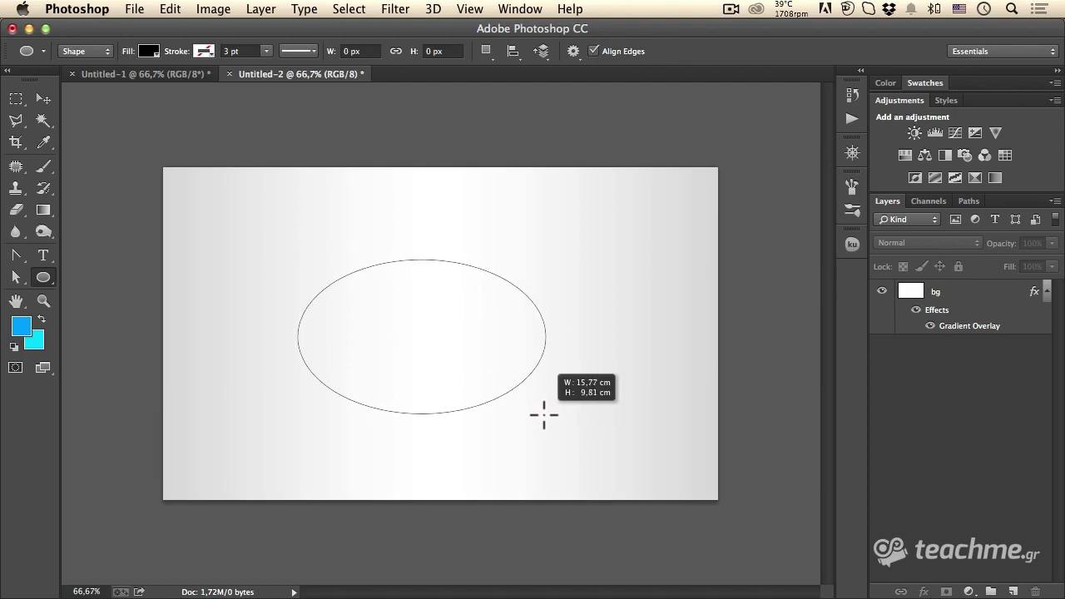
{"action": "left_click_drag", "start_coordinate": [542, 413], "coordinate": [541, 421]}
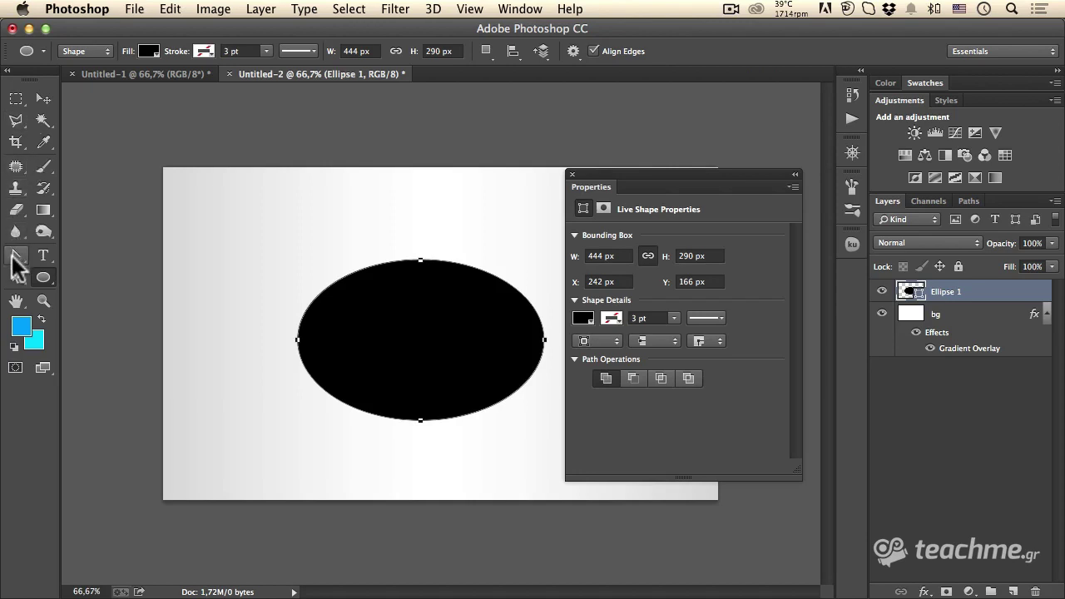
{"action": "left_click_drag", "start_coordinate": [13, 258], "coordinate": [87, 255]}
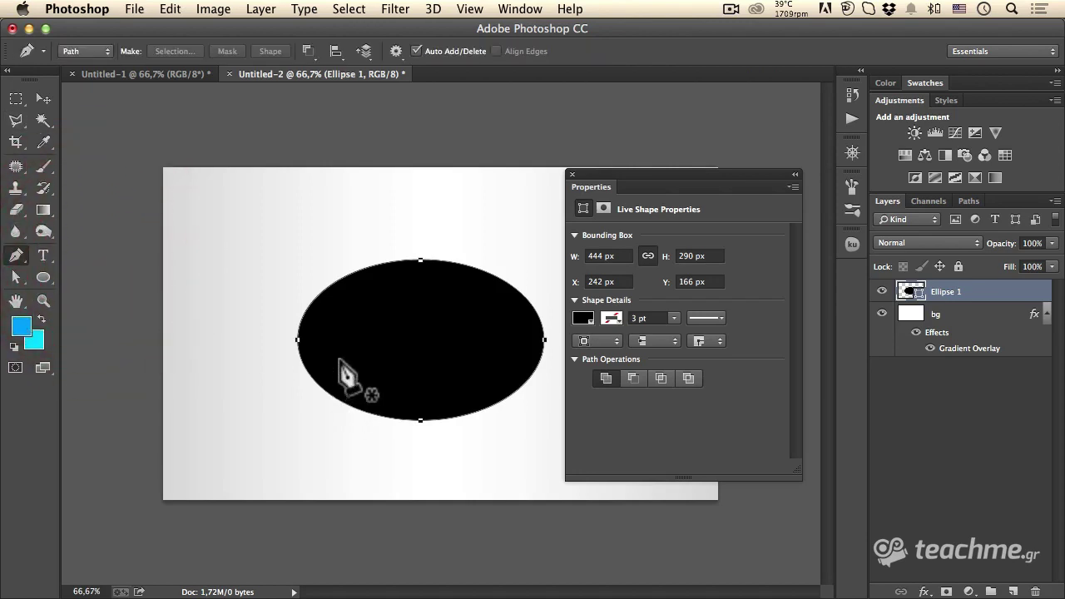
- Convert the ellipse's left and right anchors into sharp corners and zoom in on the shape
{"action": "left_click", "coordinate": [298, 339], "text": "alt"}
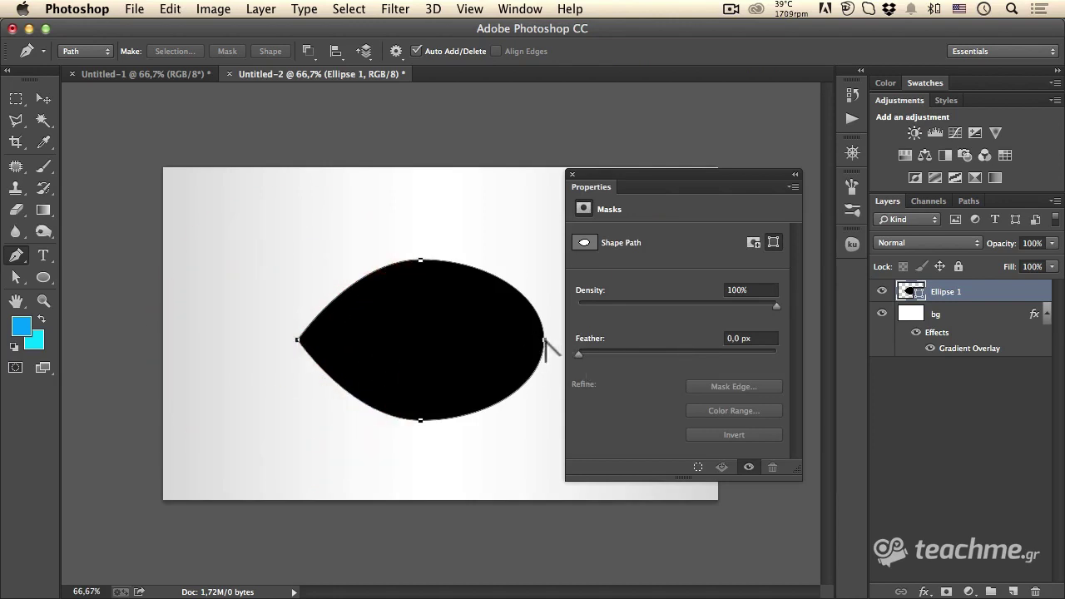
{"action": "left_click", "coordinate": [544, 339], "text": "alt"}
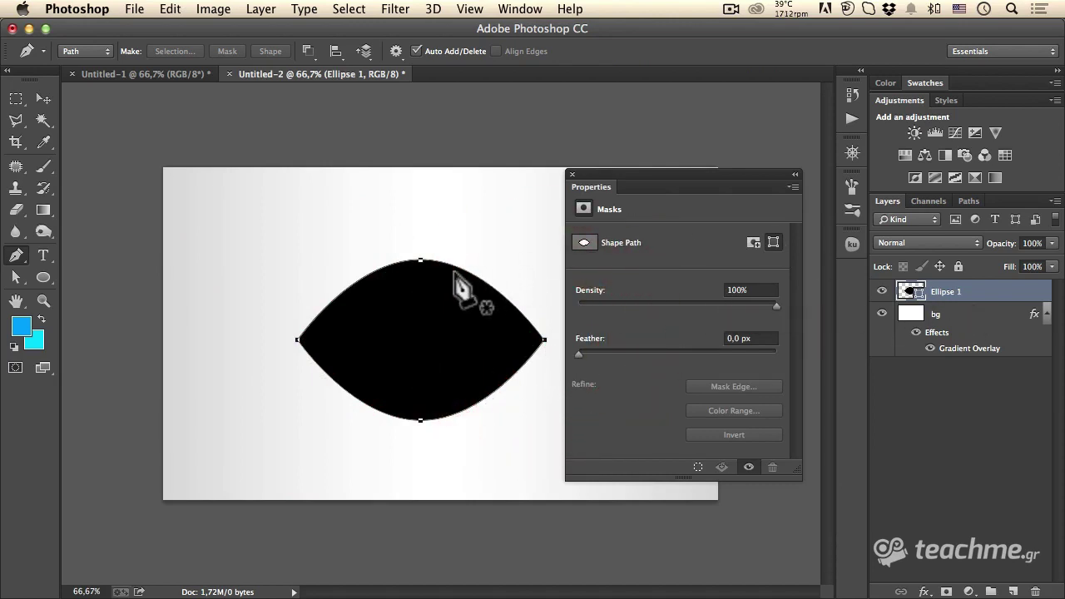
{"action": "key", "text": "ctrl+plus"}
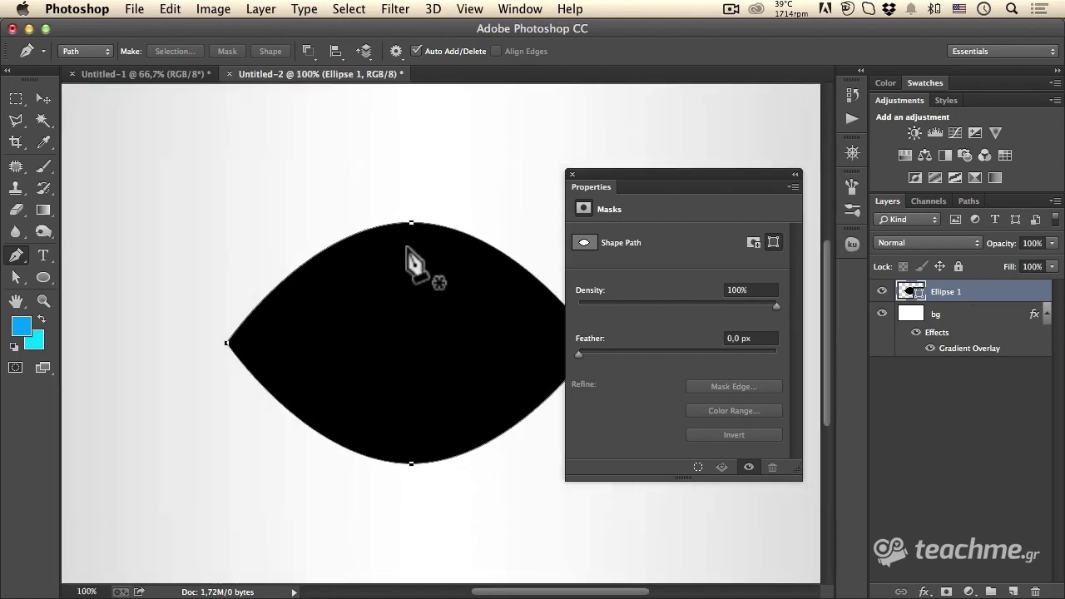
{"action": "left_click", "coordinate": [17, 300]}
{"action": "left_click_drag", "start_coordinate": [396, 297], "coordinate": [323, 282]}
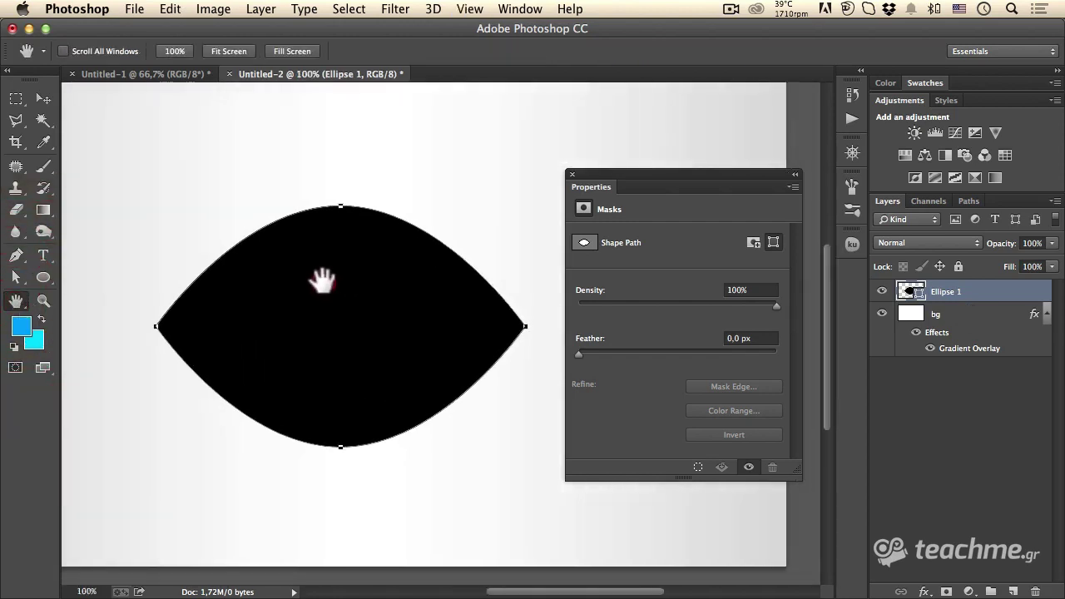
{"action": "left_click", "coordinate": [325, 281]}
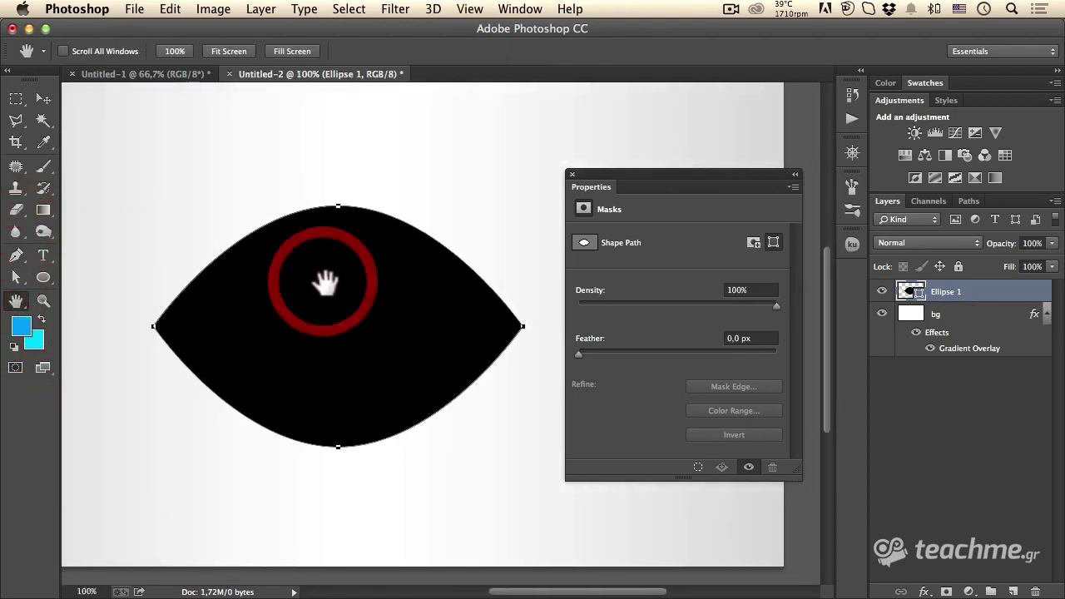
{"action": "left_click", "coordinate": [571, 171]}
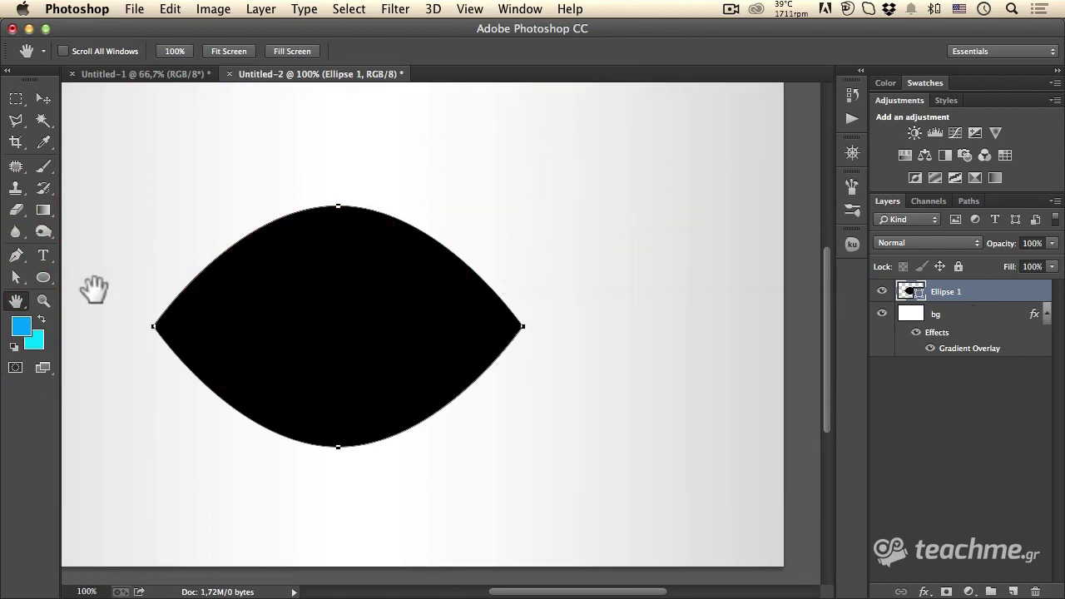
{"action": "left_click", "coordinate": [44, 298]}
{"action": "left_click", "coordinate": [292, 293]}
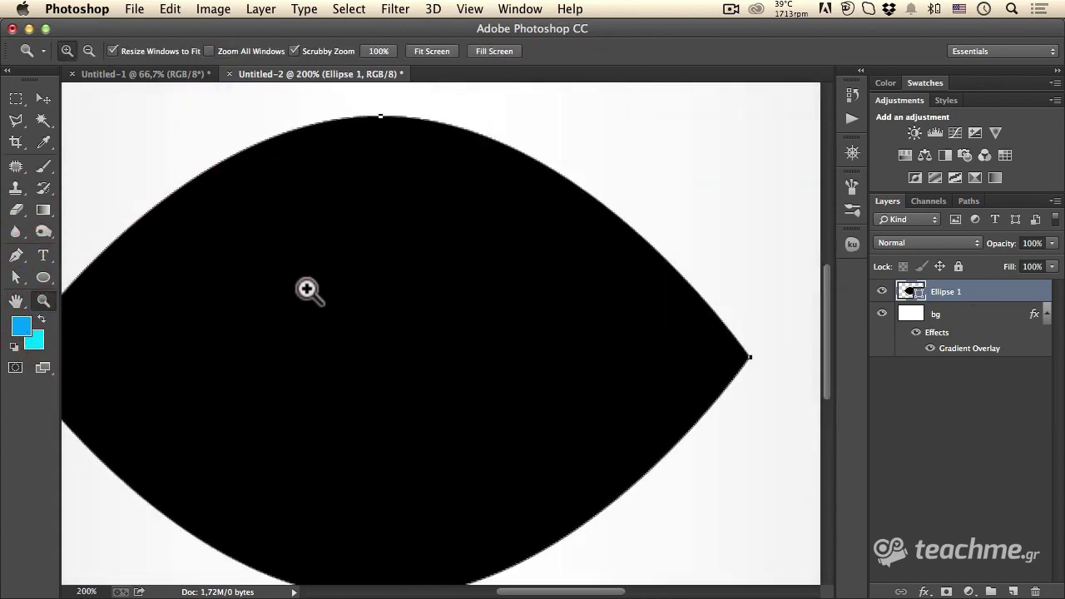
{"action": "left_click", "coordinate": [307, 288], "text": "alt"}
{"action": "left_click", "coordinate": [16, 301]}
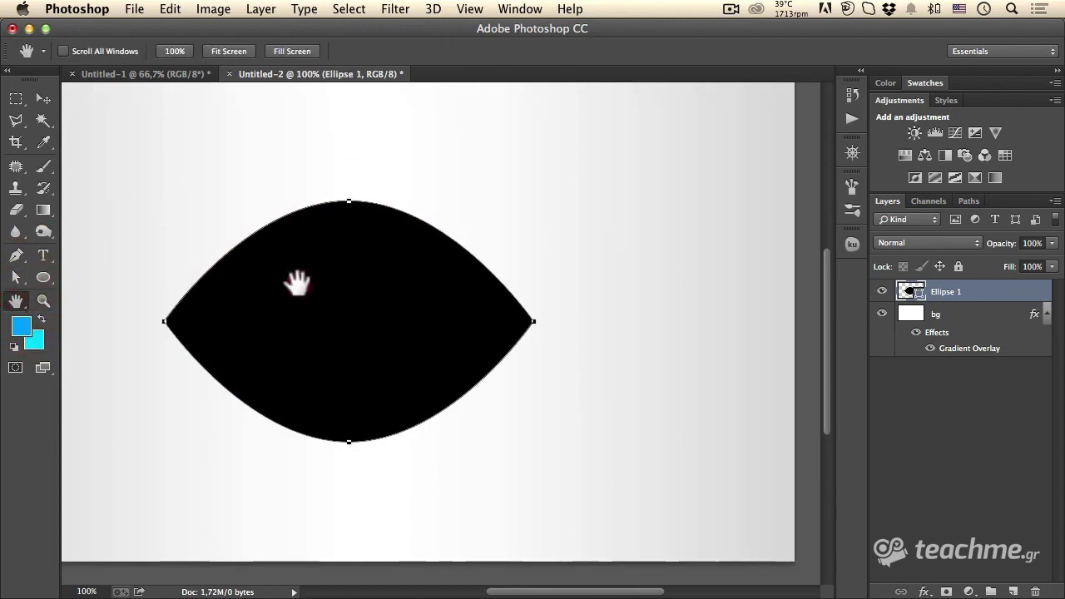
{"action": "left_click_drag", "start_coordinate": [297, 285], "coordinate": [327, 284]}
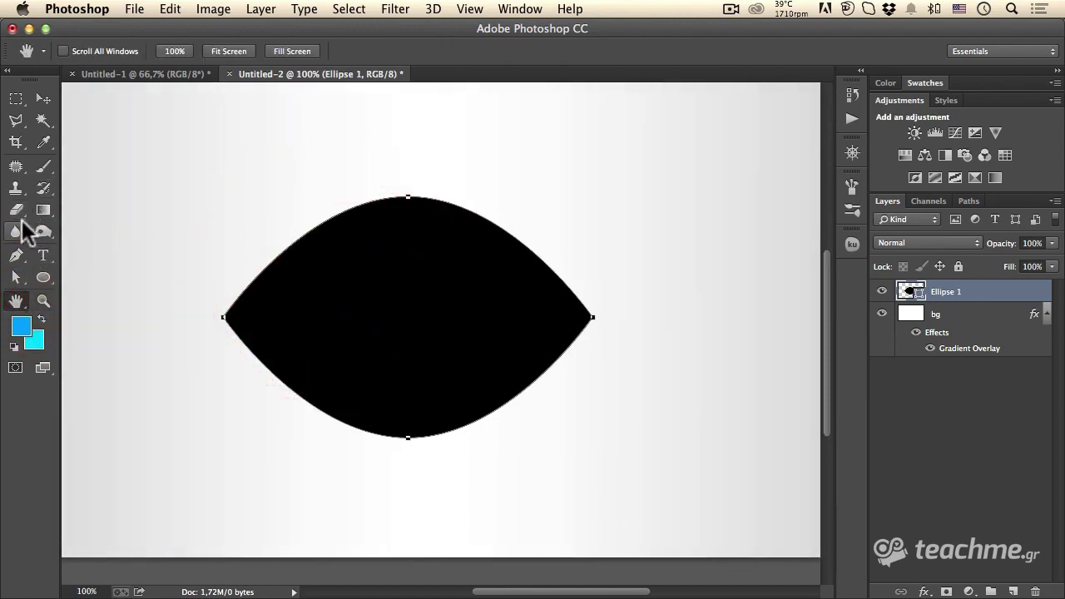
- Adjust the curve handles at the left and right points into a pointed eye shape
{"action": "left_click", "coordinate": [15, 255]}
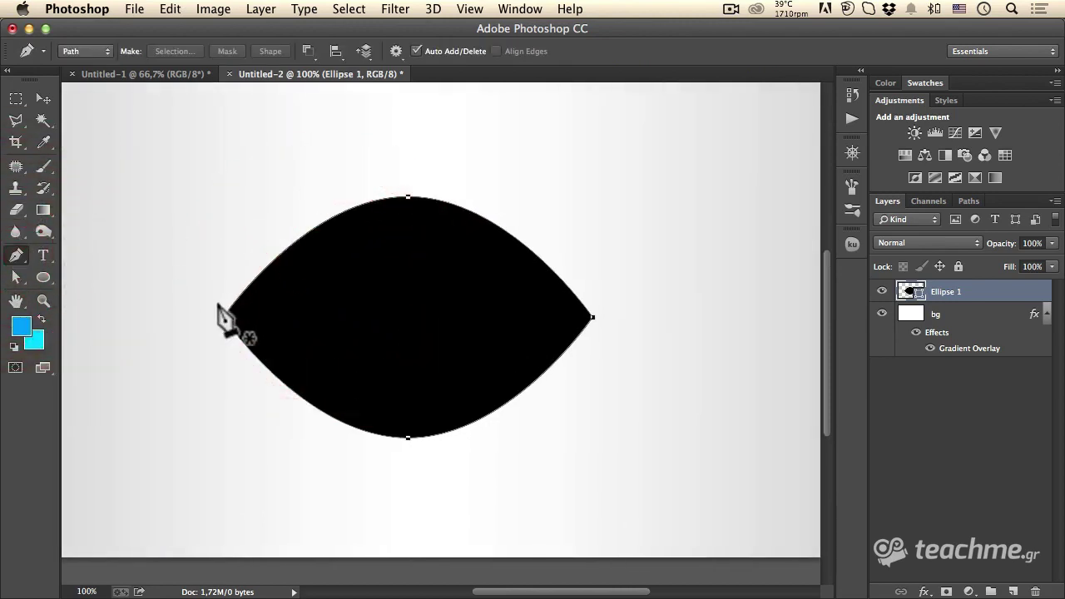
{"action": "left_click_drag", "start_coordinate": [16, 255], "coordinate": [83, 321]}
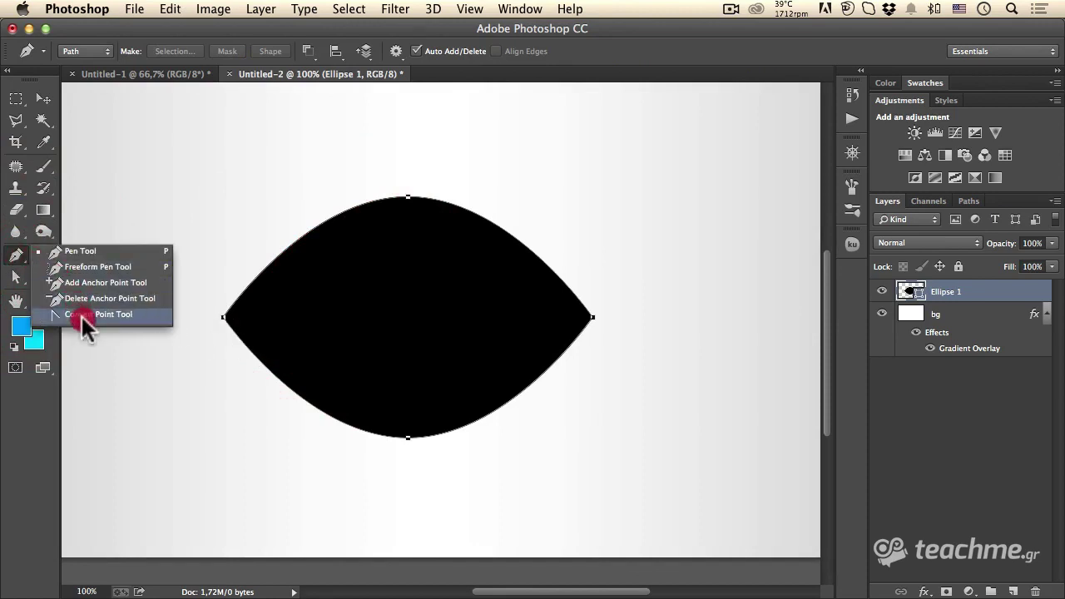
{"action": "mouse_move", "coordinate": [83, 320]}
{"action": "left_mouse_down"}
{"action": "mouse_move", "coordinate": [19, 265]}
{"action": "mouse_move", "coordinate": [125, 320]}
{"action": "left_mouse_up"}
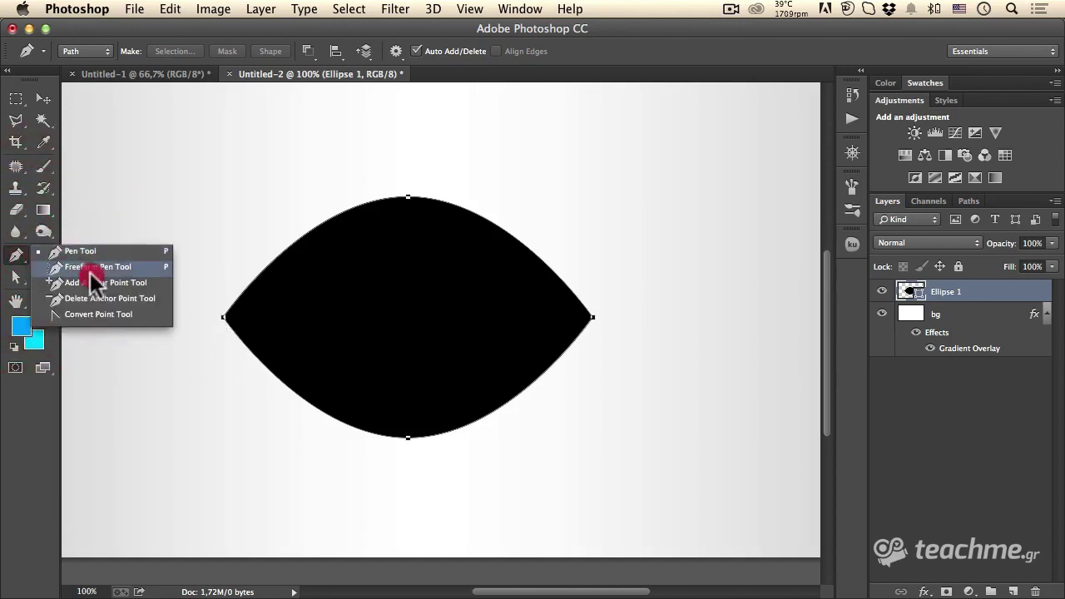
{"action": "left_click", "coordinate": [122, 315]}
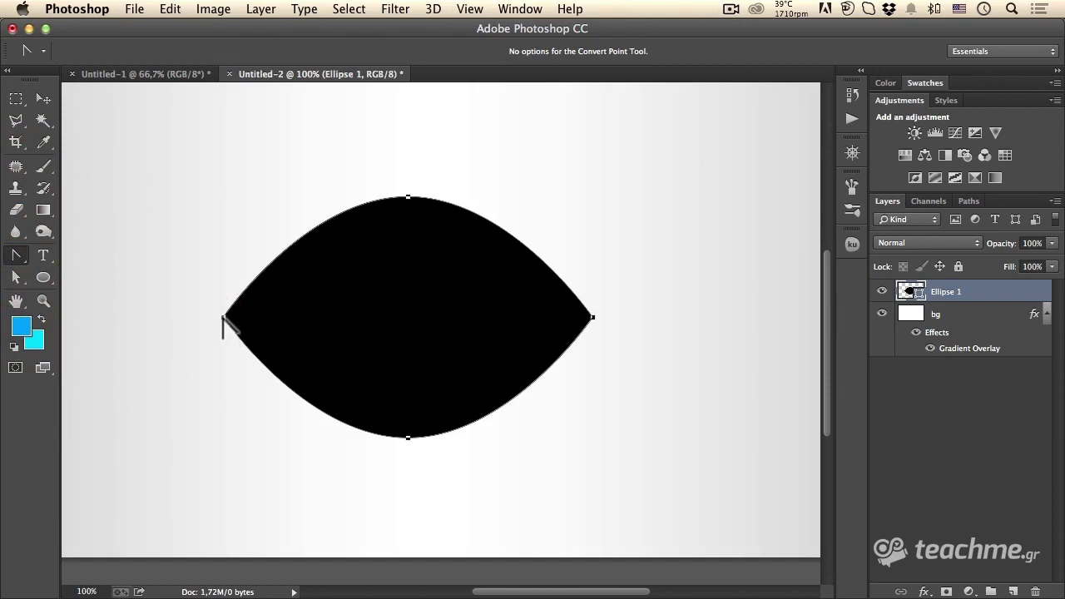
{"action": "left_click_drag", "start_coordinate": [223, 321], "coordinate": [225, 312]}
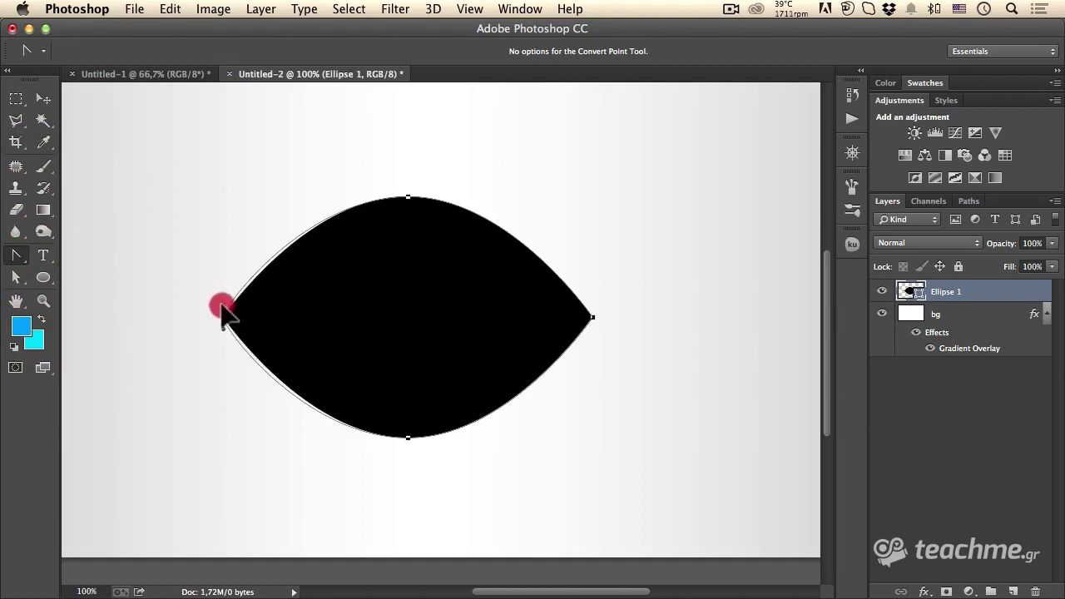
{"action": "left_click_drag", "start_coordinate": [222, 307], "coordinate": [221, 303]}
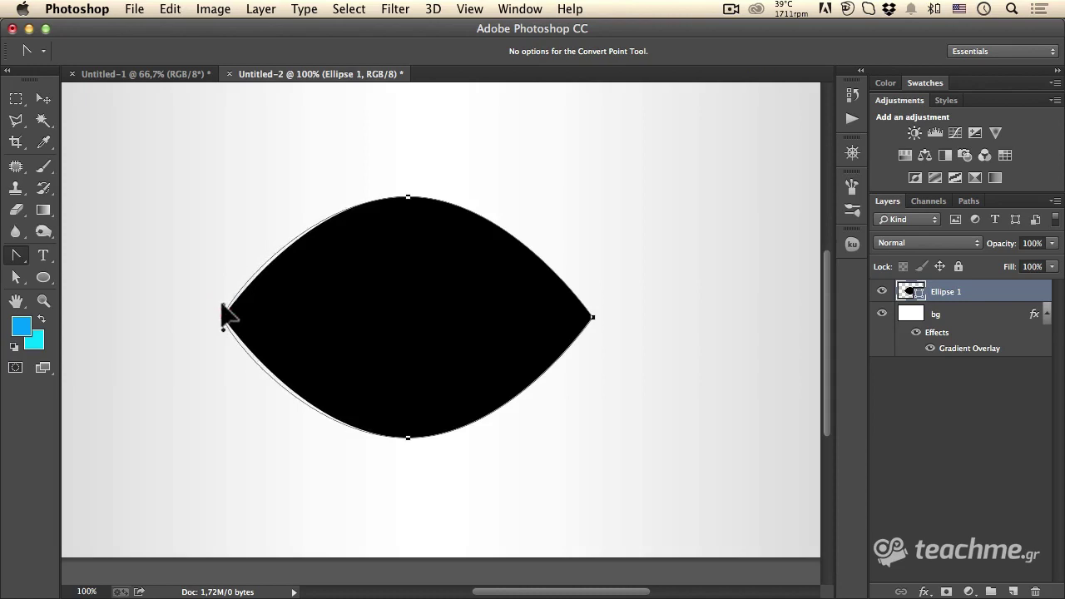
{"action": "left_click_drag", "start_coordinate": [223, 310], "coordinate": [224, 310]}
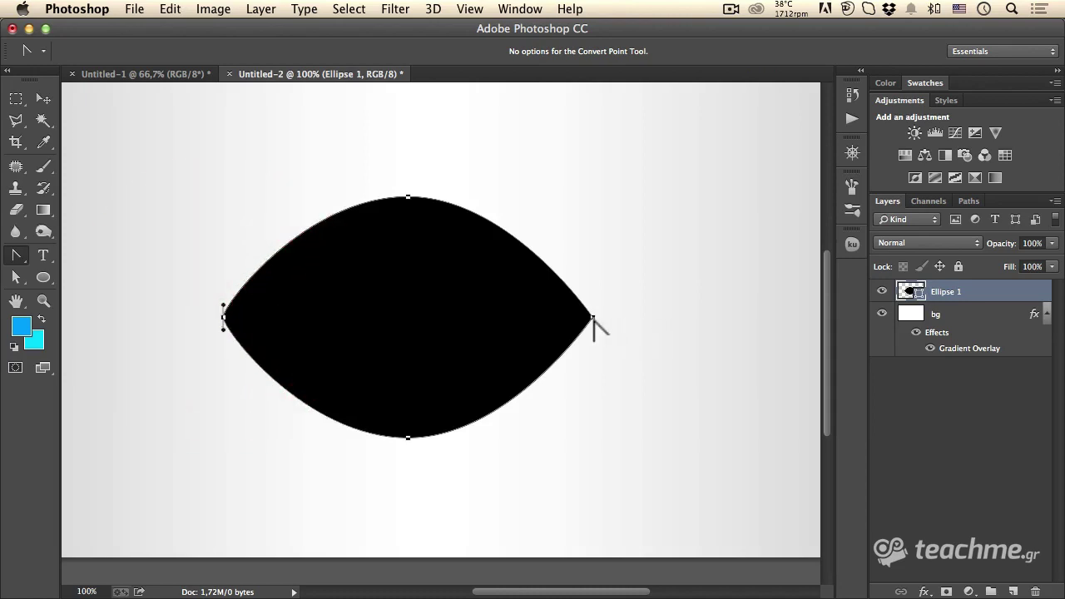
{"action": "left_click_drag", "start_coordinate": [593, 321], "coordinate": [594, 332]}
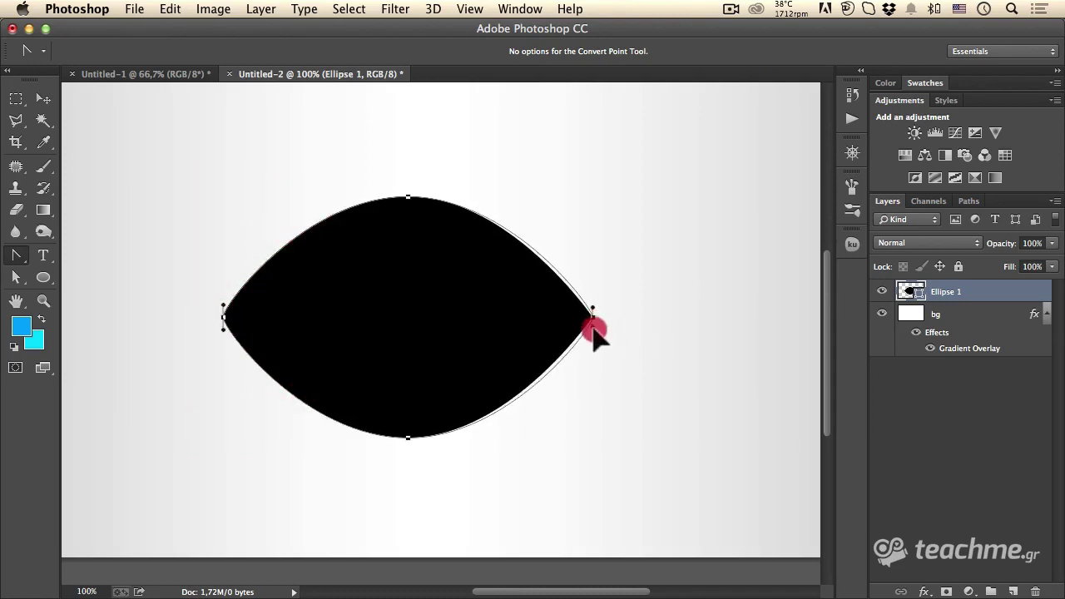
{"action": "left_click_drag", "start_coordinate": [595, 337], "coordinate": [592, 326]}
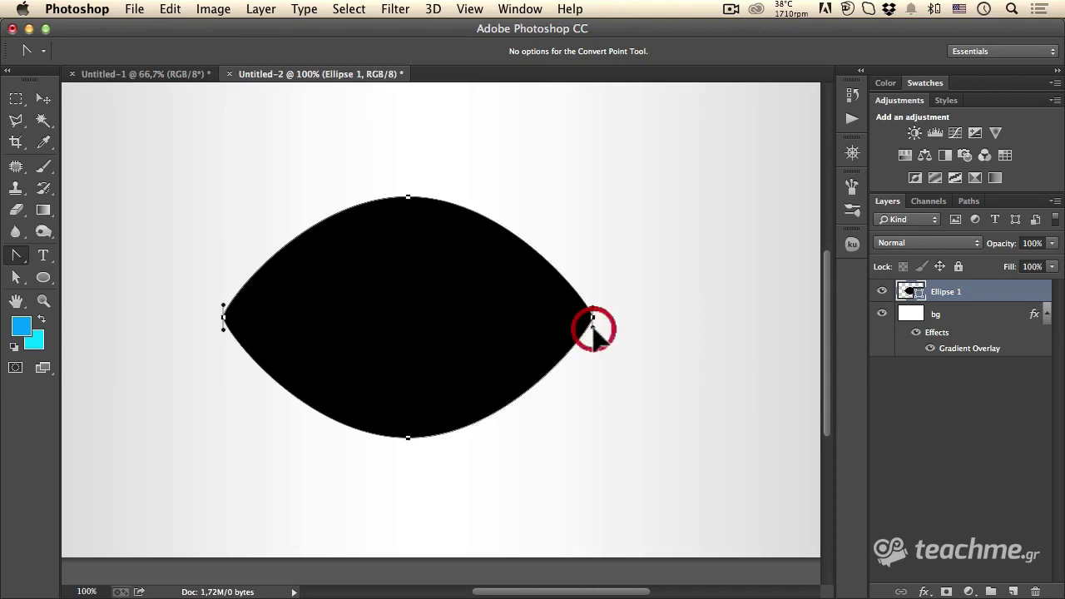
{"action": "left_click", "coordinate": [961, 419]}
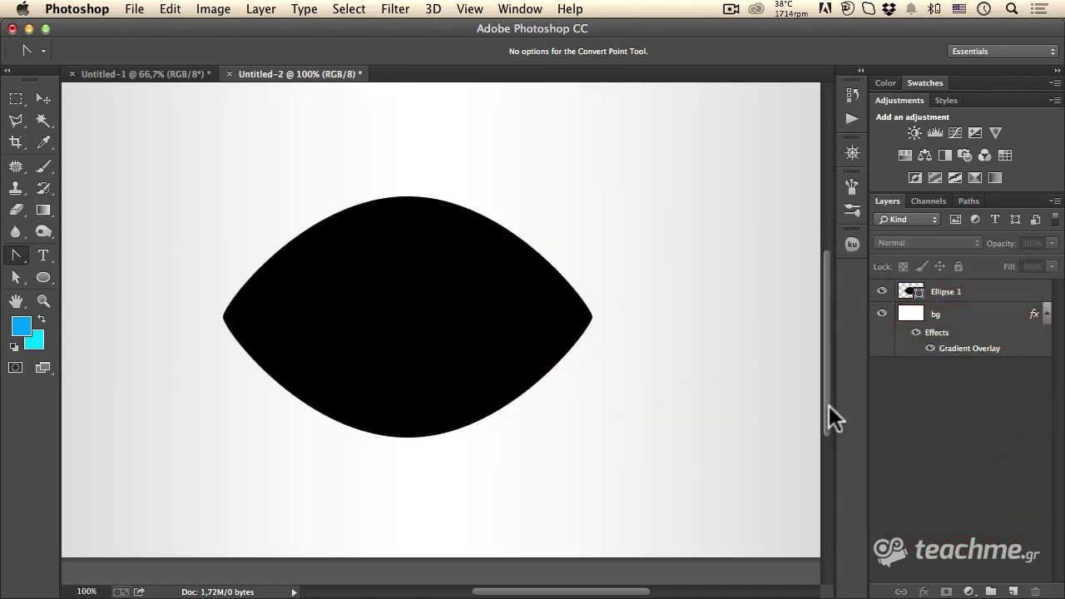
- Scale the Ellipse 1 eye shape up to about 114.6% from its centre and commit
{"action": "left_click", "coordinate": [40, 99]}
{"action": "left_click", "coordinate": [945, 292]}
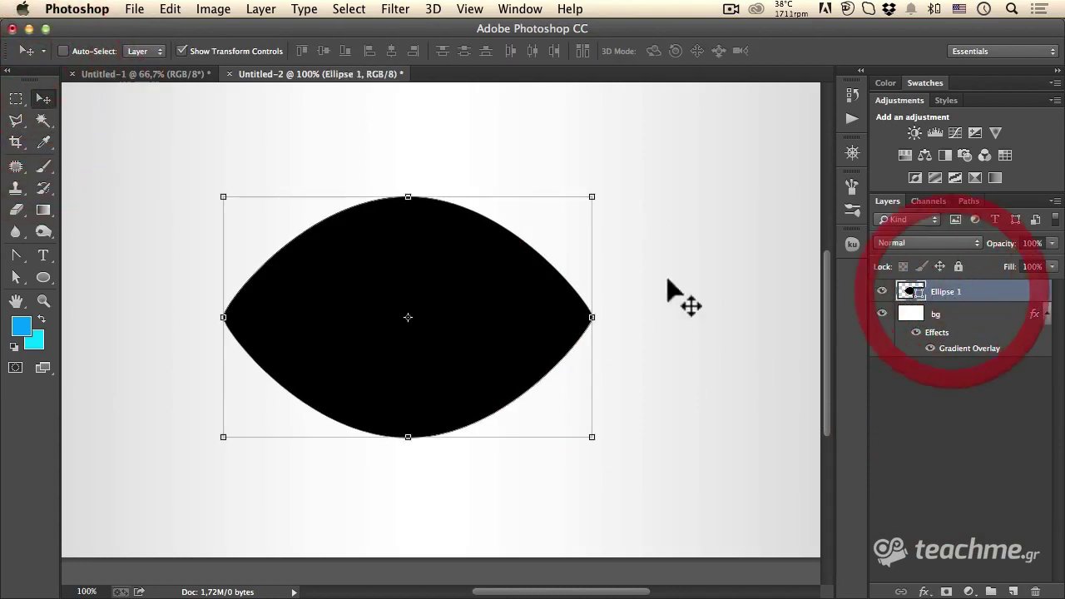
{"action": "left_click_drag", "start_coordinate": [592, 197], "coordinate": [619, 179]}
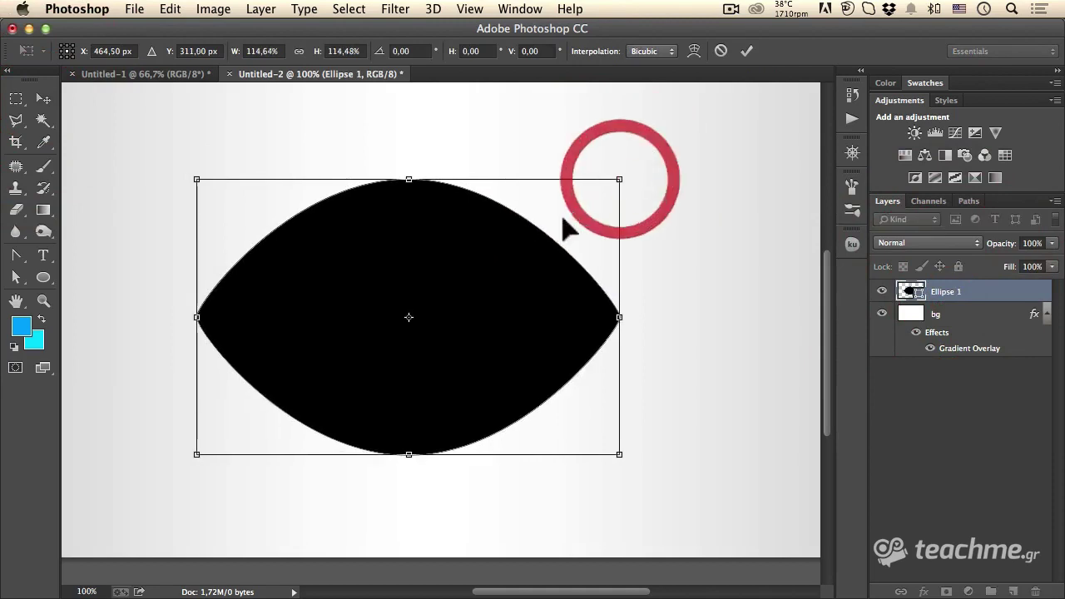
{"action": "left_click", "coordinate": [746, 50]}
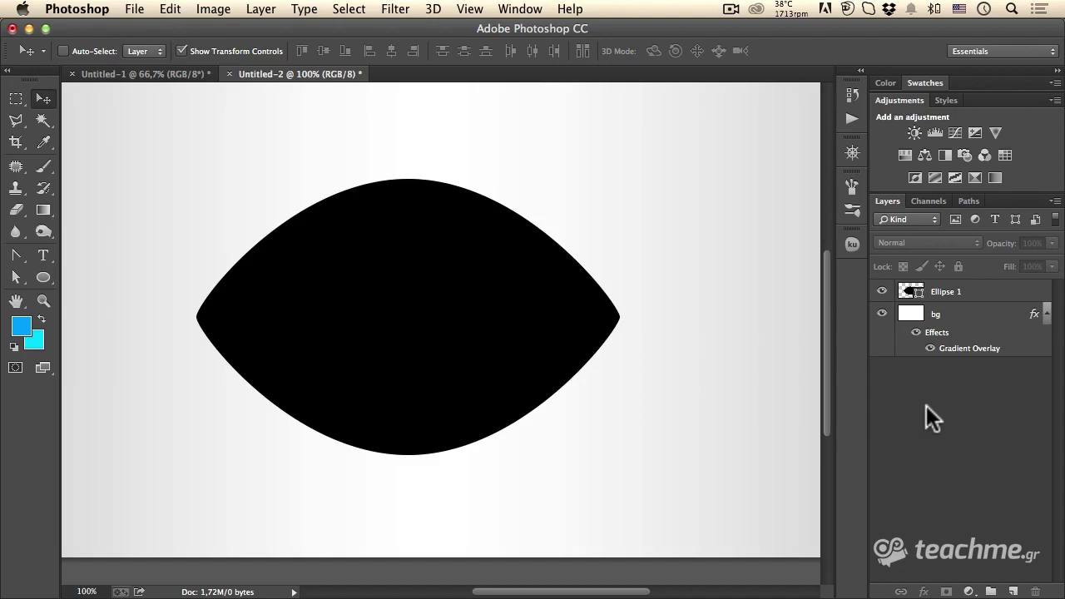
- Compare the work against the finished logo by switching between Untitled-1 and Untitled-2
{"action": "left_click", "coordinate": [170, 73]}
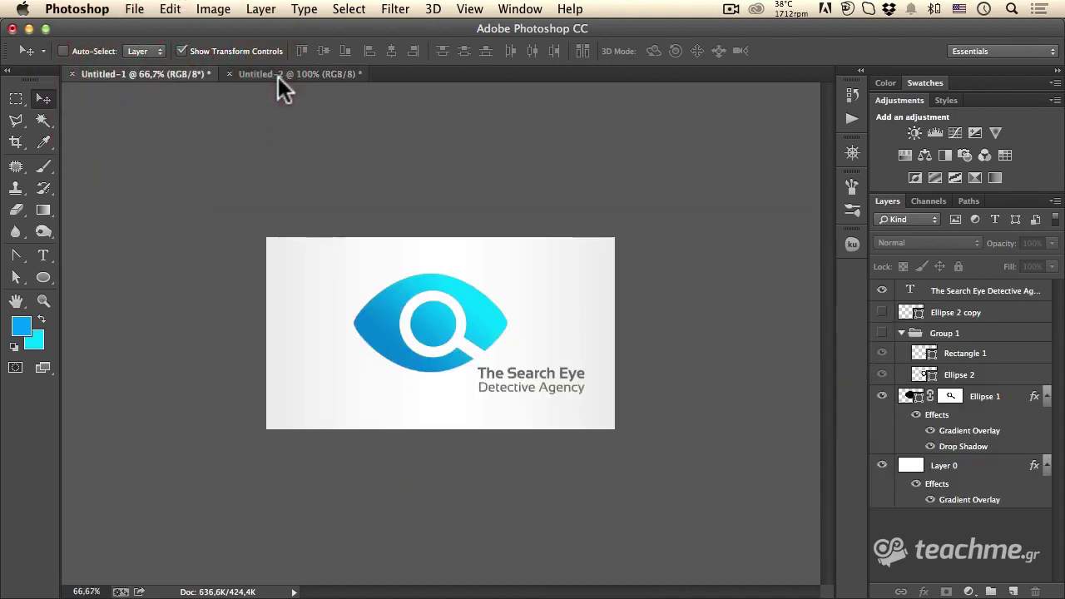
{"action": "left_click", "coordinate": [283, 73]}
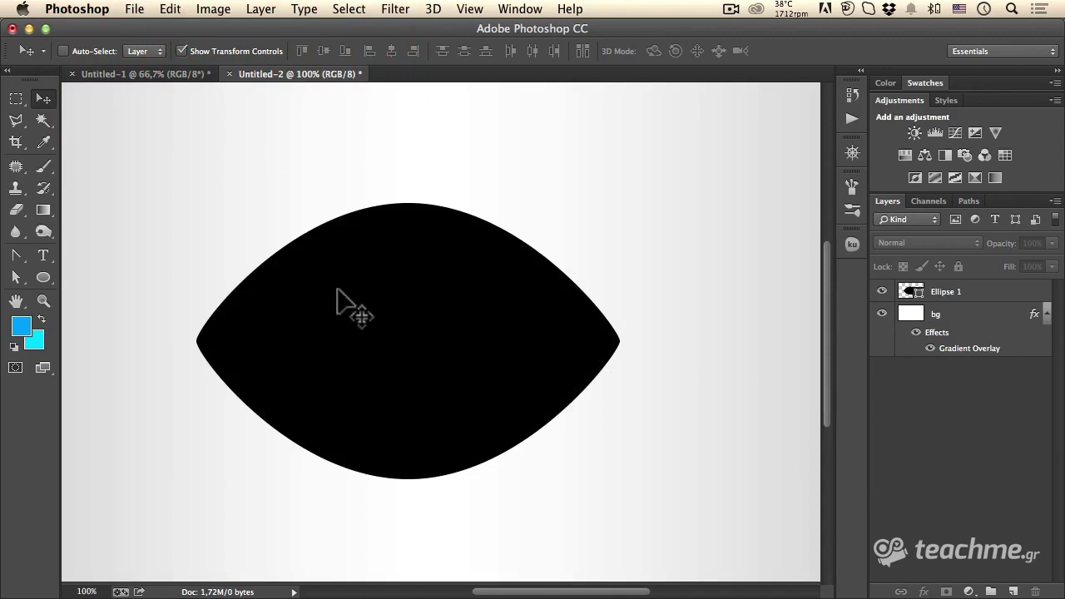
{"action": "left_click", "coordinate": [164, 74]}
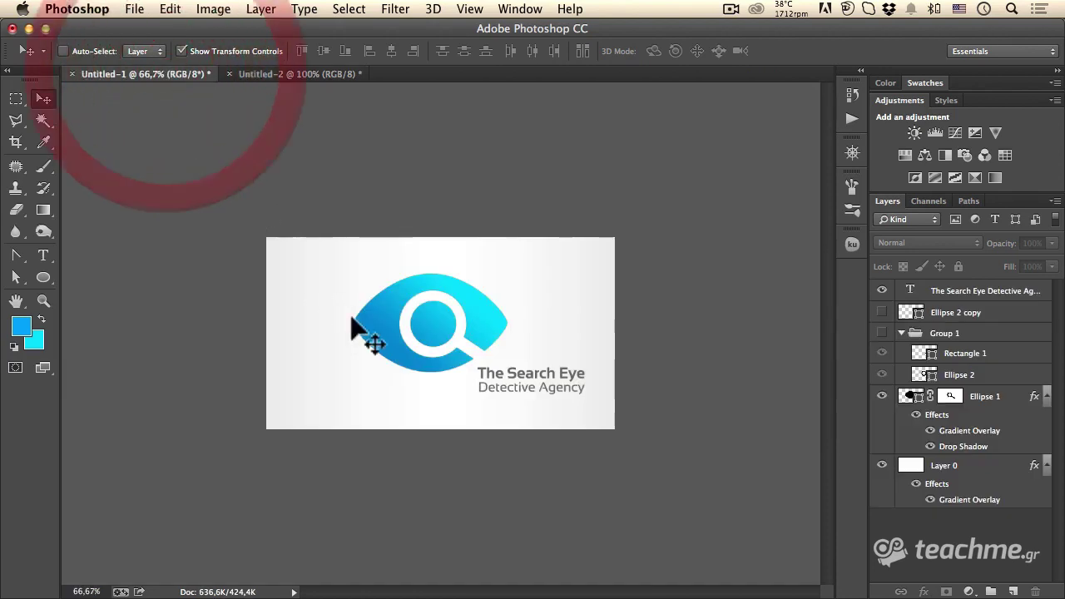
{"action": "left_click", "coordinate": [260, 73]}
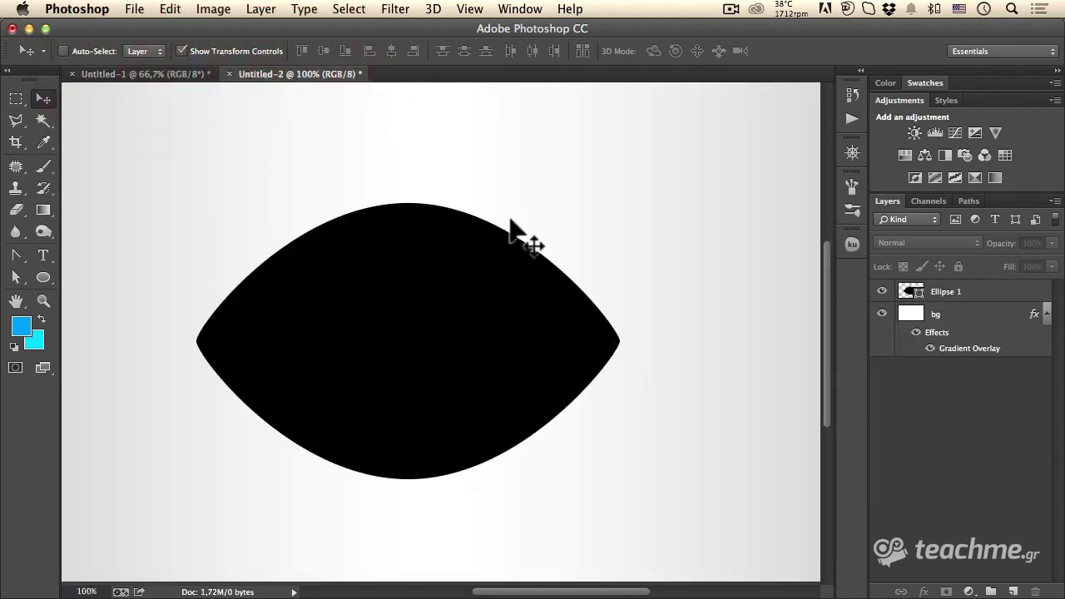
- Set the foreground colour to 00a8ff and the background colour to 00deff
{"action": "left_click", "coordinate": [17, 322]}
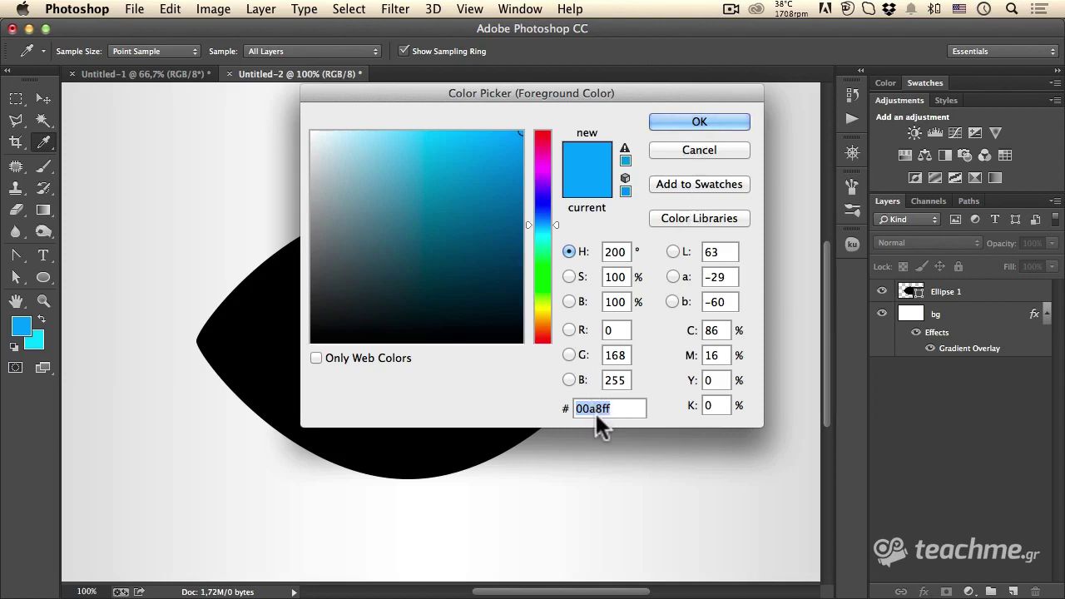
{"action": "left_click", "coordinate": [700, 113]}
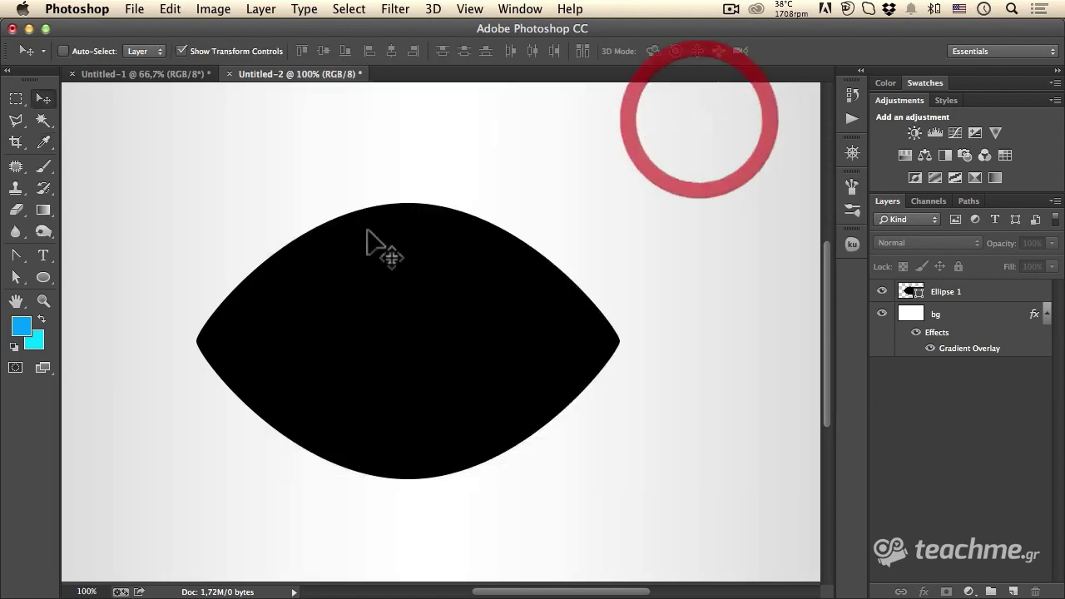
{"action": "left_click", "coordinate": [40, 342]}
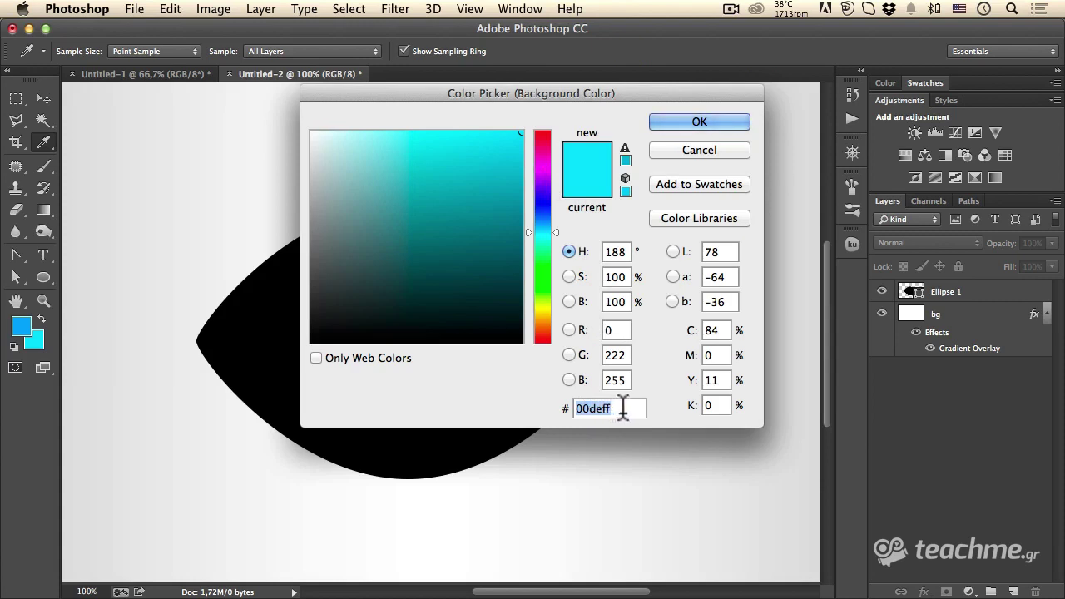
{"action": "left_click", "coordinate": [687, 122]}
- Add a black-to-white Gradient Overlay to Ellipse 1 angled at 50°
{"action": "key", "text": "v"}
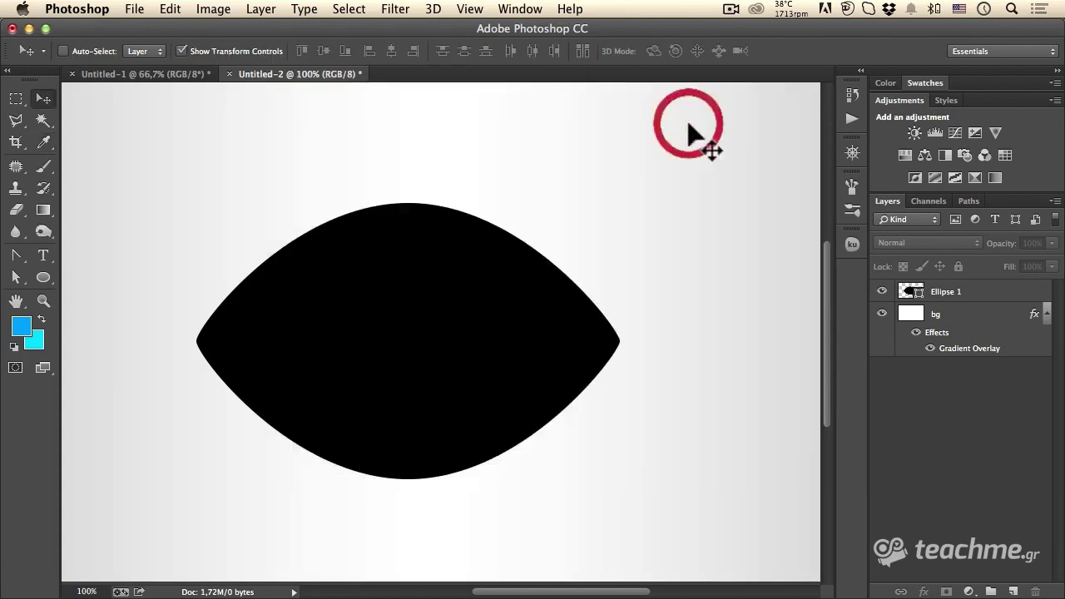
{"action": "double_click", "coordinate": [982, 289]}
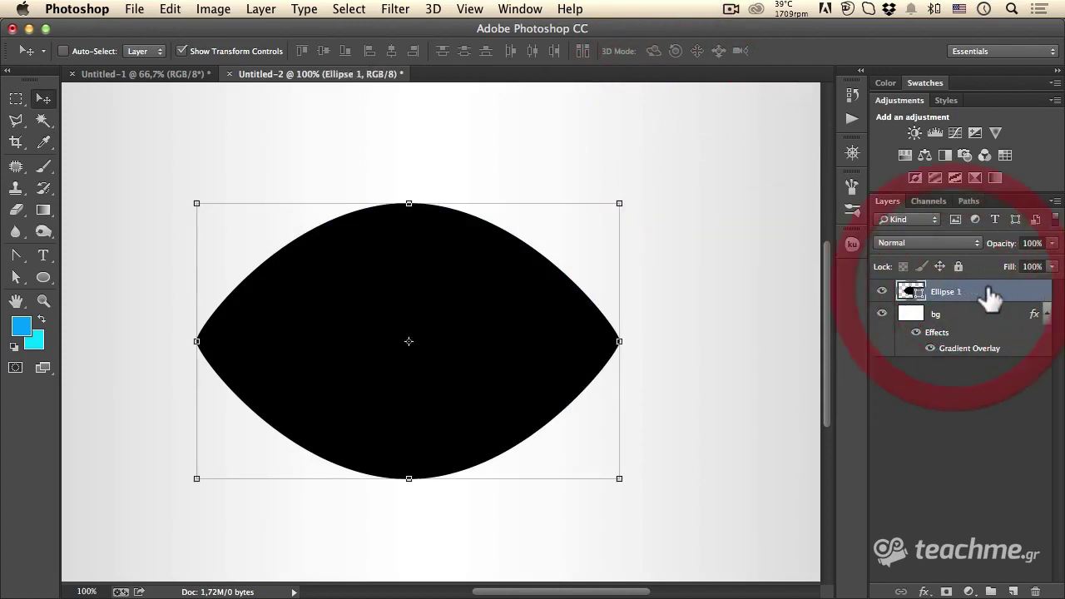
{"action": "left_click_drag", "start_coordinate": [469, 87], "coordinate": [564, 75]}
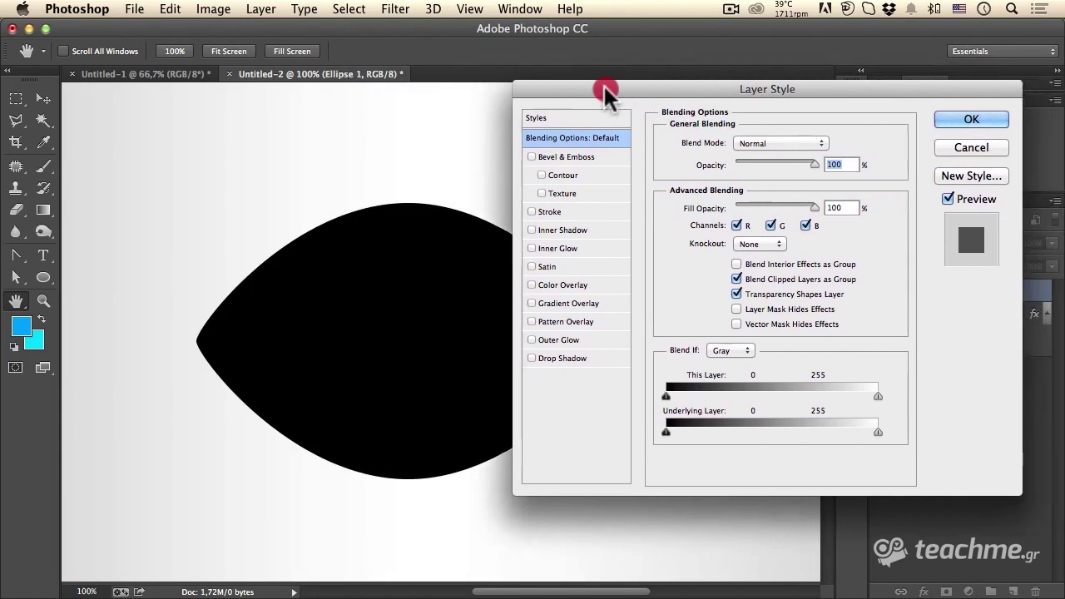
{"action": "mouse_move", "coordinate": [565, 75]}
{"action": "left_mouse_down"}
{"action": "mouse_move", "coordinate": [509, 97]}
{"action": "mouse_move", "coordinate": [712, 92]}
{"action": "left_mouse_up"}
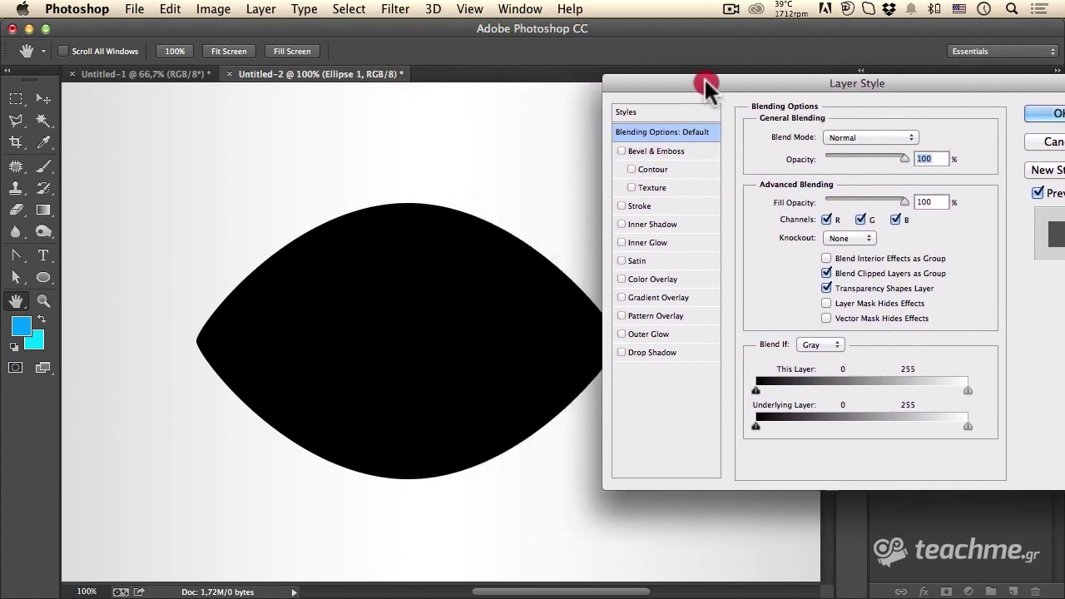
{"action": "left_click", "coordinate": [666, 298]}
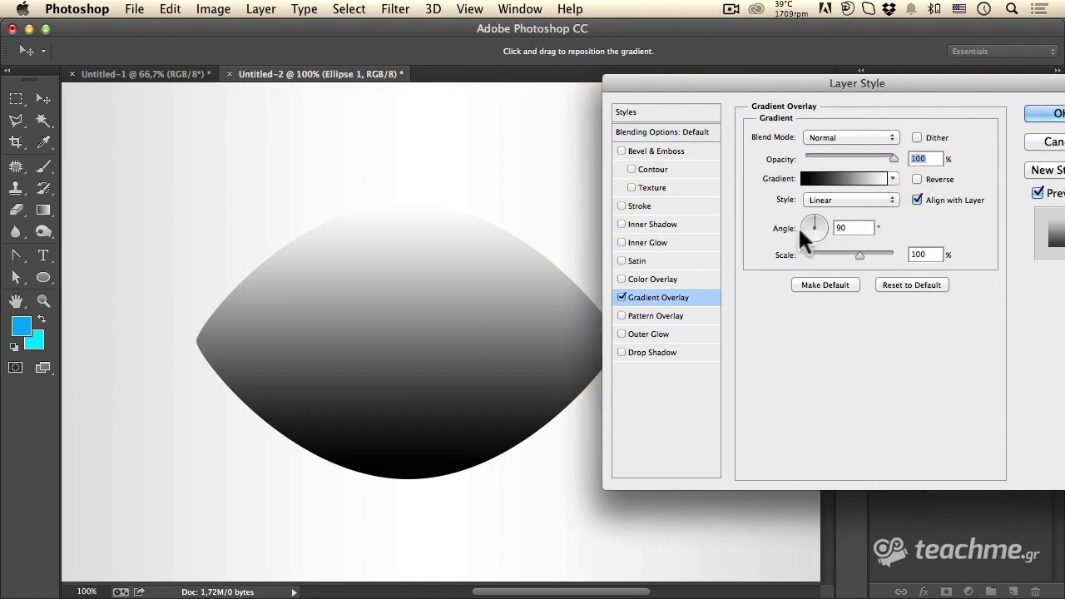
{"action": "left_click", "coordinate": [821, 220]}
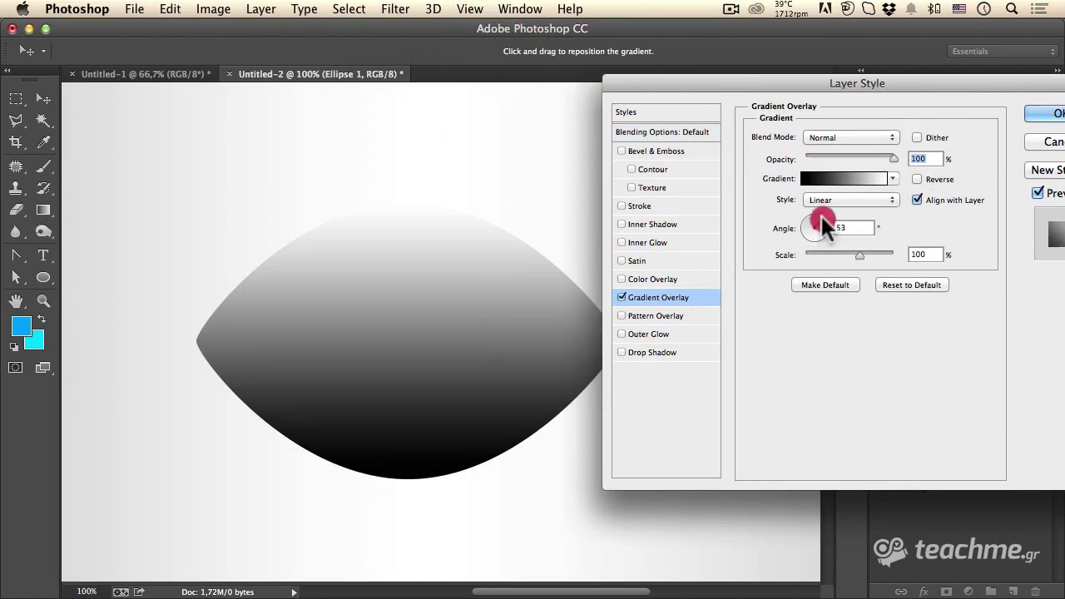
{"action": "left_click_drag", "start_coordinate": [822, 221], "coordinate": [828, 226]}
{"action": "left_click", "coordinate": [822, 223]}
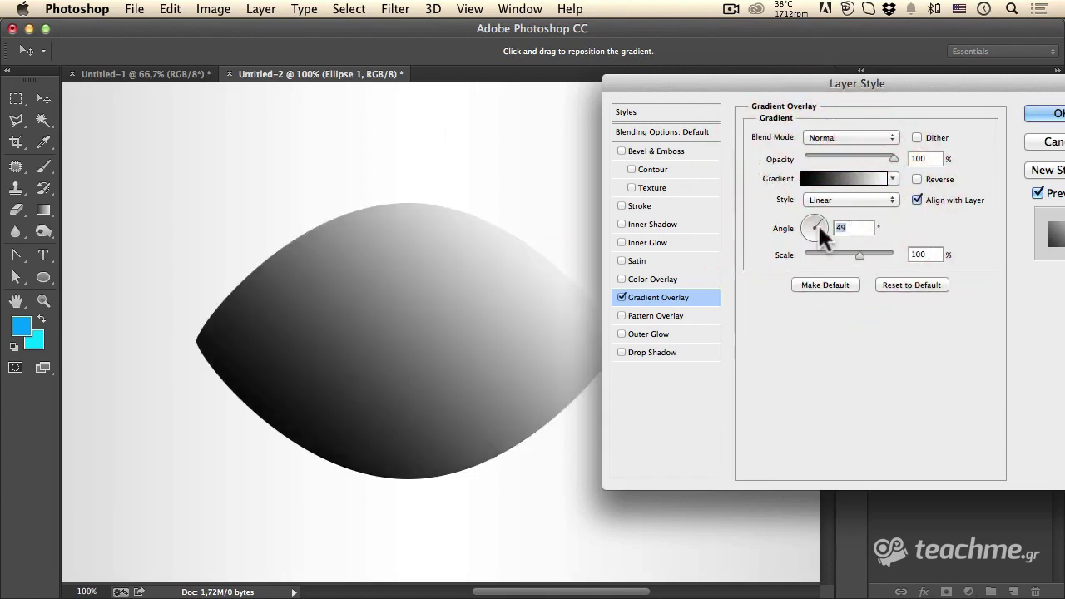
{"action": "left_click", "coordinate": [814, 223]}
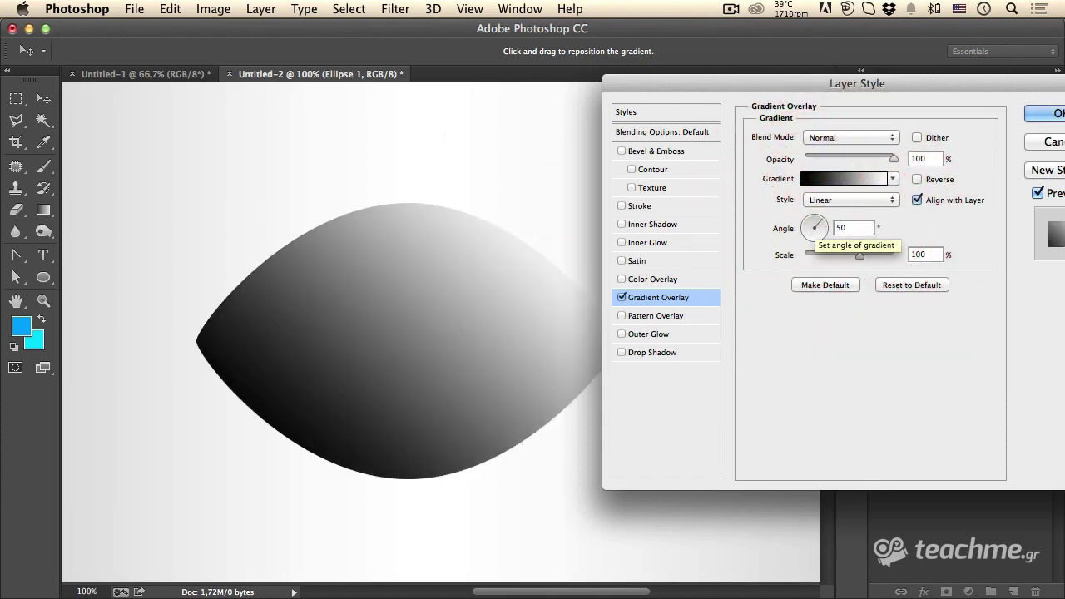
- Set the eye gradient's left stop to blue 00a8ff and right stop to cyan 00deff
{"action": "left_click", "coordinate": [836, 176]}
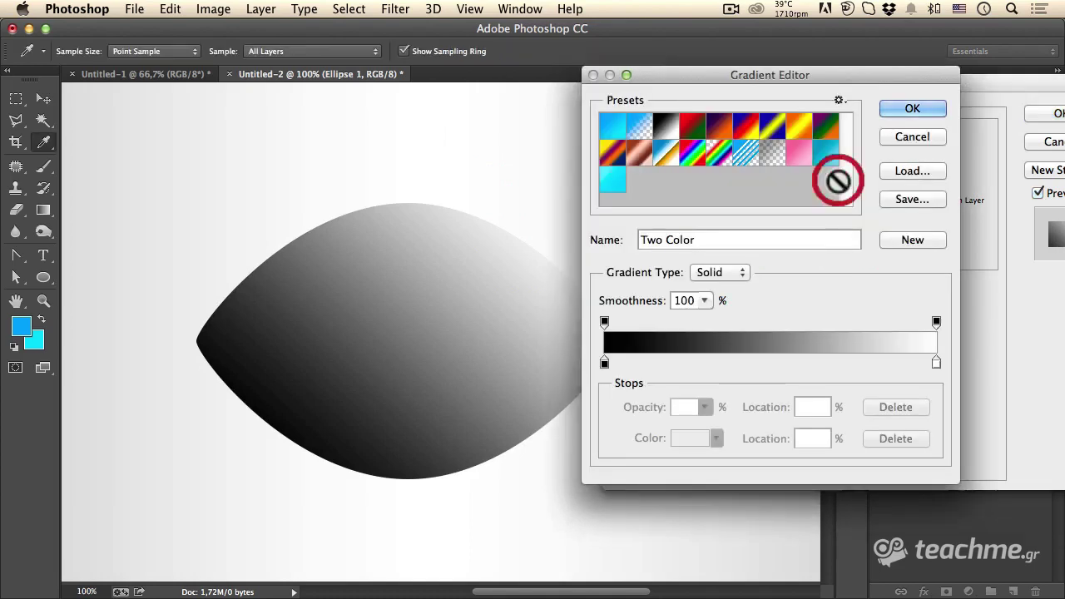
{"action": "left_click", "coordinate": [604, 364]}
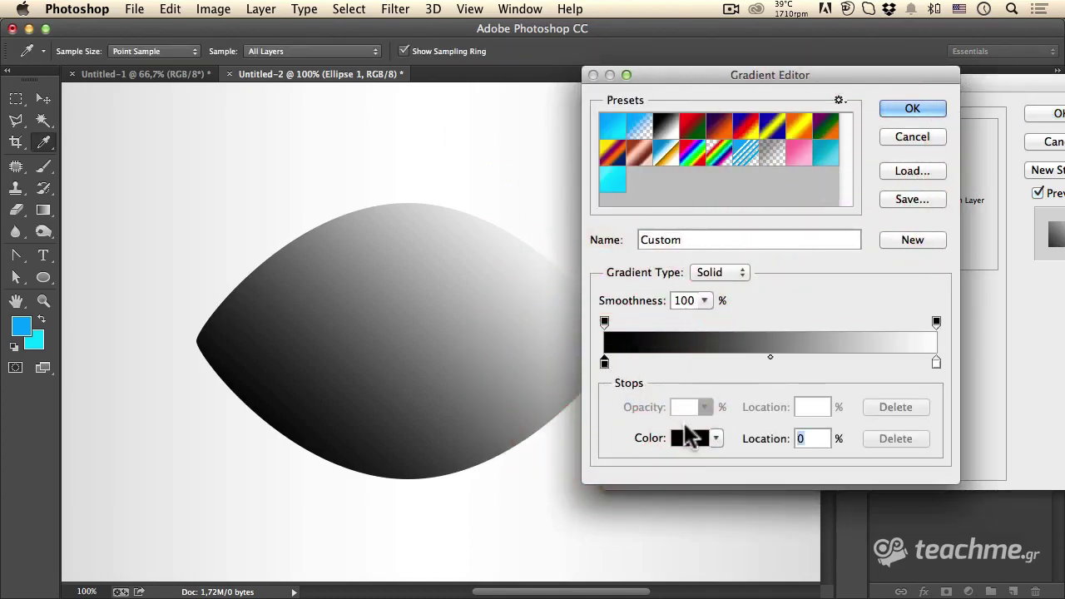
{"action": "left_click", "coordinate": [690, 438]}
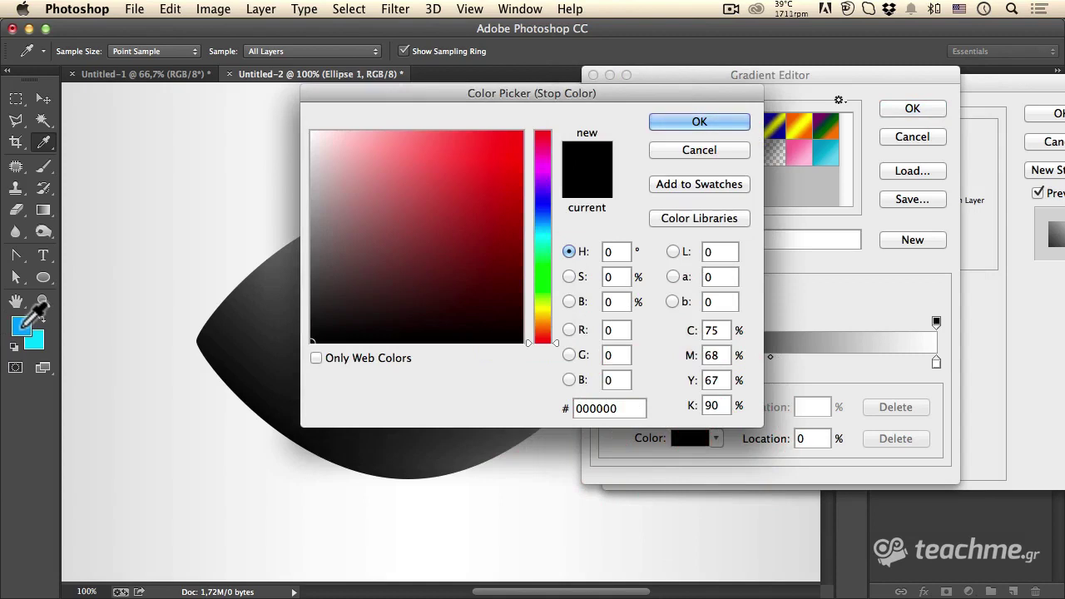
{"action": "left_click", "coordinate": [25, 326]}
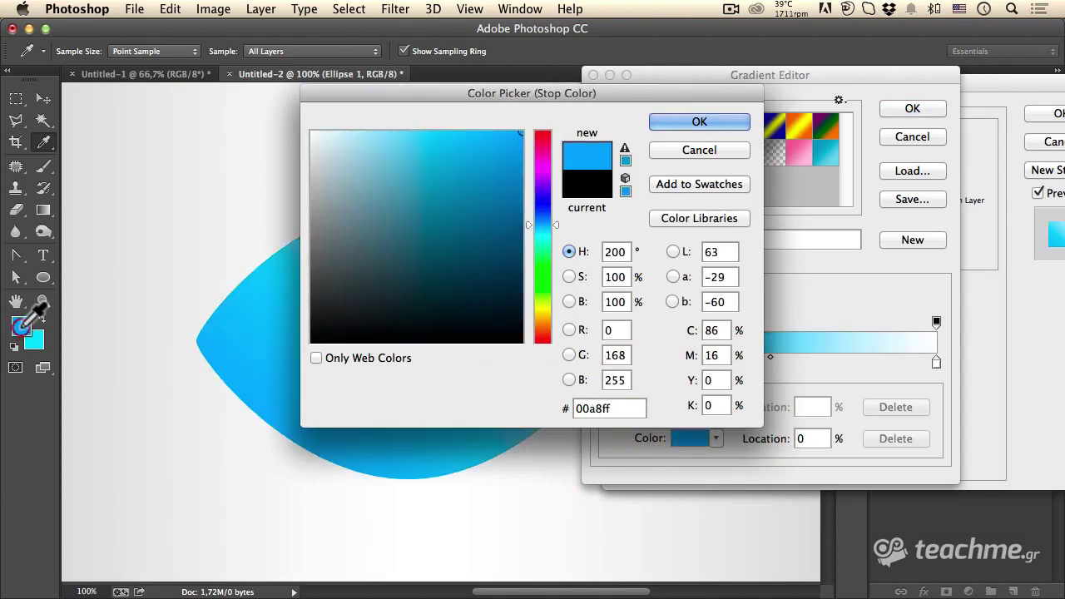
{"action": "left_click", "coordinate": [683, 118]}
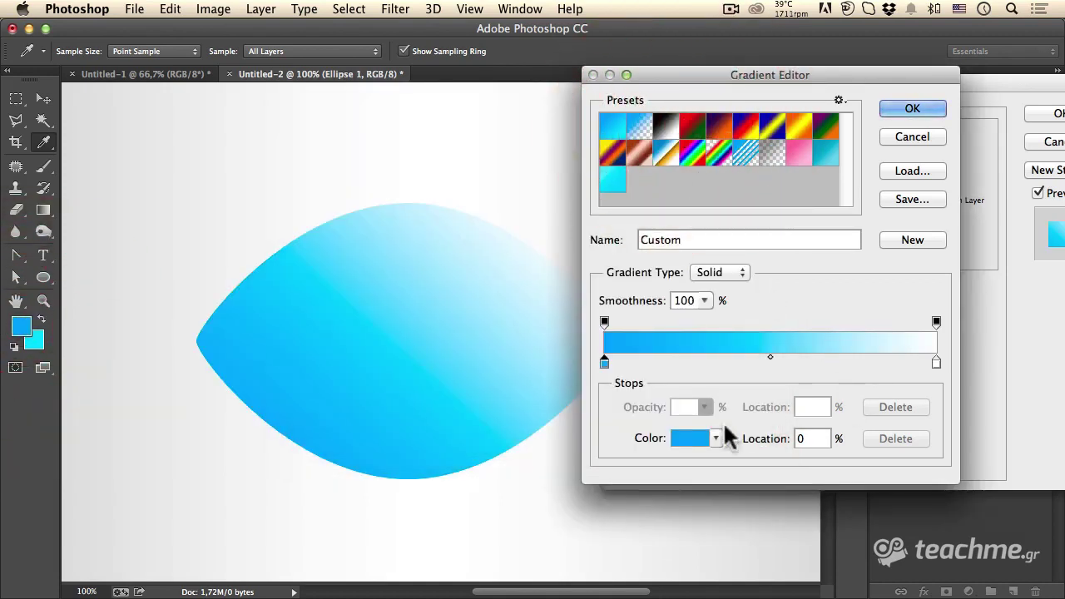
{"action": "left_click", "coordinate": [935, 363]}
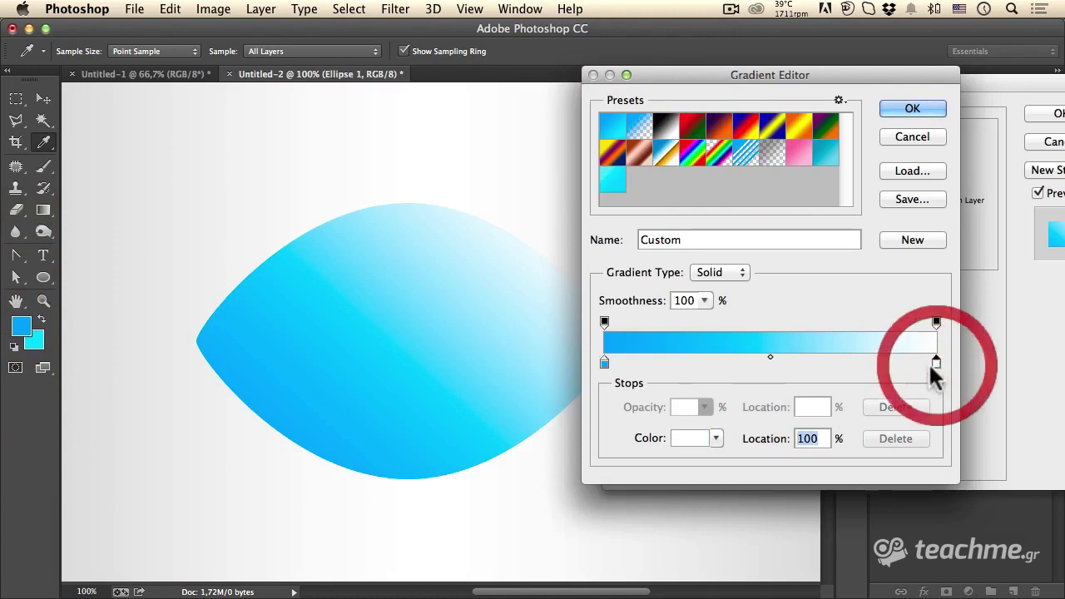
{"action": "left_click", "coordinate": [684, 439]}
{"action": "left_click", "coordinate": [34, 340]}
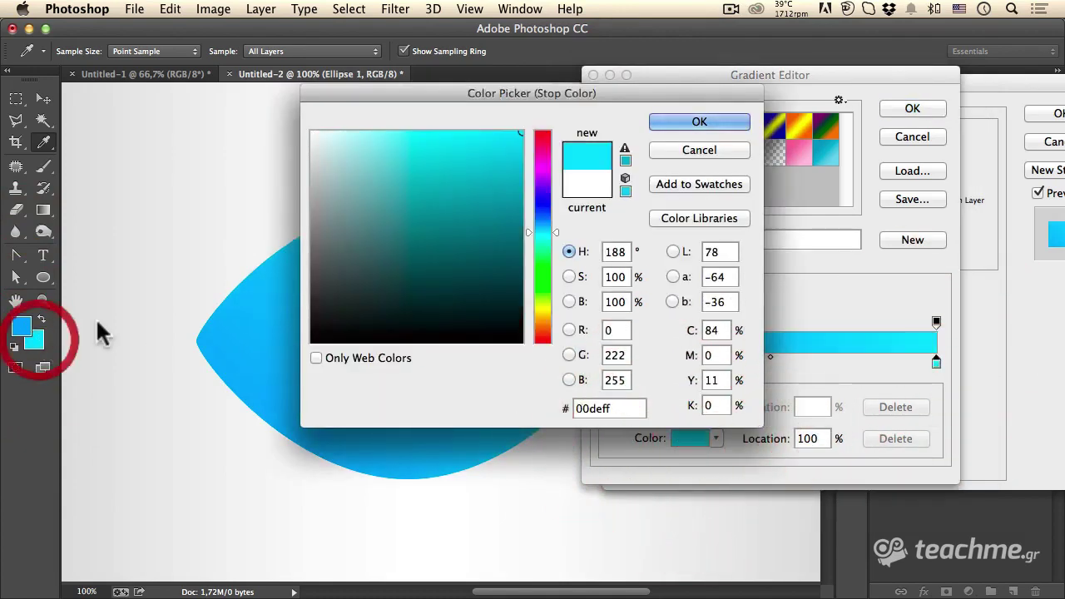
{"action": "mouse_move", "coordinate": [506, 107]}
{"action": "left_mouse_down"}
{"action": "mouse_move", "coordinate": [485, 263]}
{"action": "mouse_move", "coordinate": [464, 172]}
{"action": "left_mouse_up"}
{"action": "left_click", "coordinate": [610, 220]}
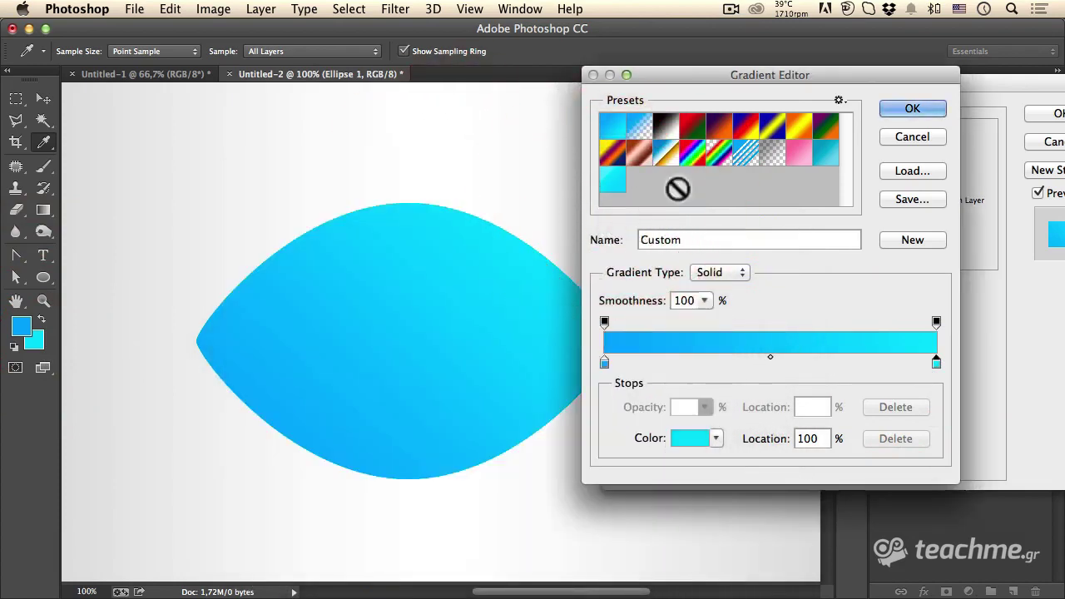
{"action": "left_click", "coordinate": [901, 105]}
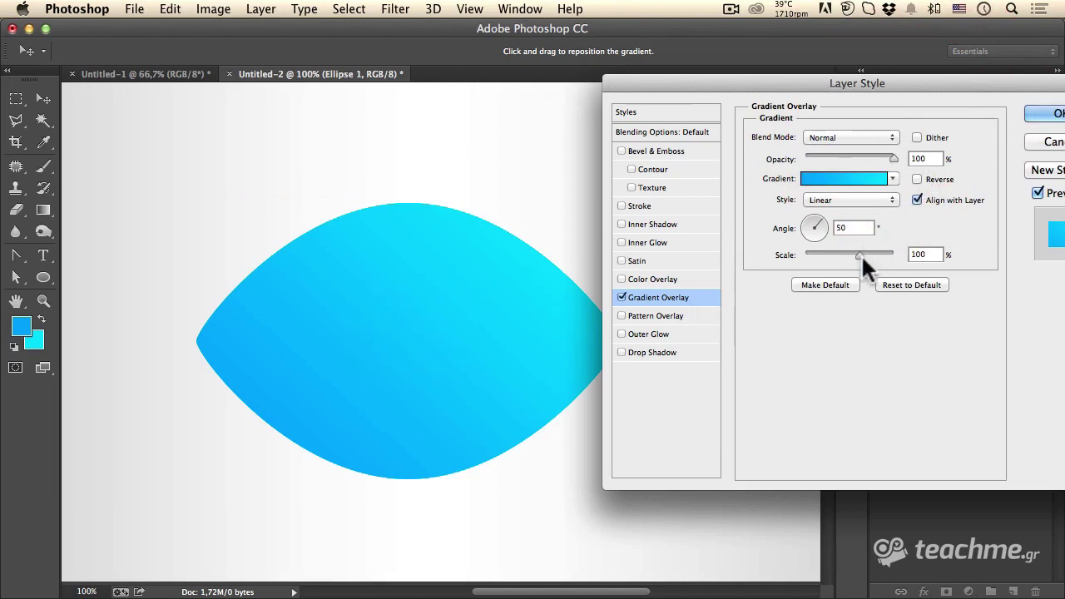
- Set the gradient overlay scale to 40% and drag the gradient into place on the eye
{"action": "mouse_move", "coordinate": [860, 254]}
{"action": "left_mouse_down"}
{"action": "mouse_move", "coordinate": [832, 254]}
{"action": "mouse_move", "coordinate": [868, 250]}
{"action": "mouse_move", "coordinate": [778, 254]}
{"action": "mouse_move", "coordinate": [842, 255]}
{"action": "mouse_move", "coordinate": [834, 261]}
{"action": "left_mouse_up"}
{"action": "left_click_drag", "start_coordinate": [821, 250], "coordinate": [811, 250]}
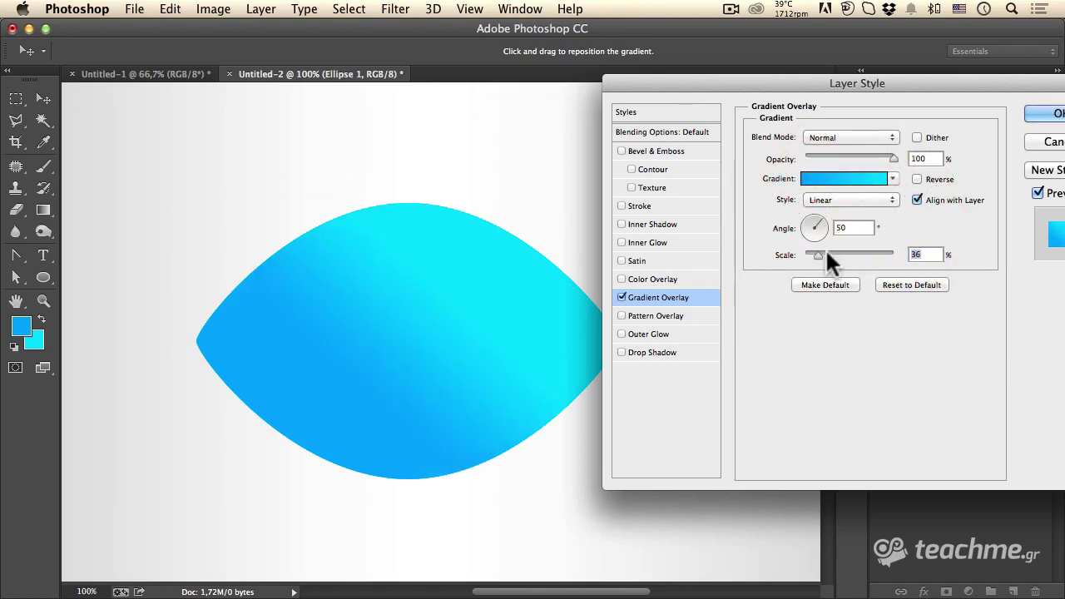
{"action": "type", "text": "40"}
{"action": "left_click_drag", "start_coordinate": [297, 368], "coordinate": [324, 352]}
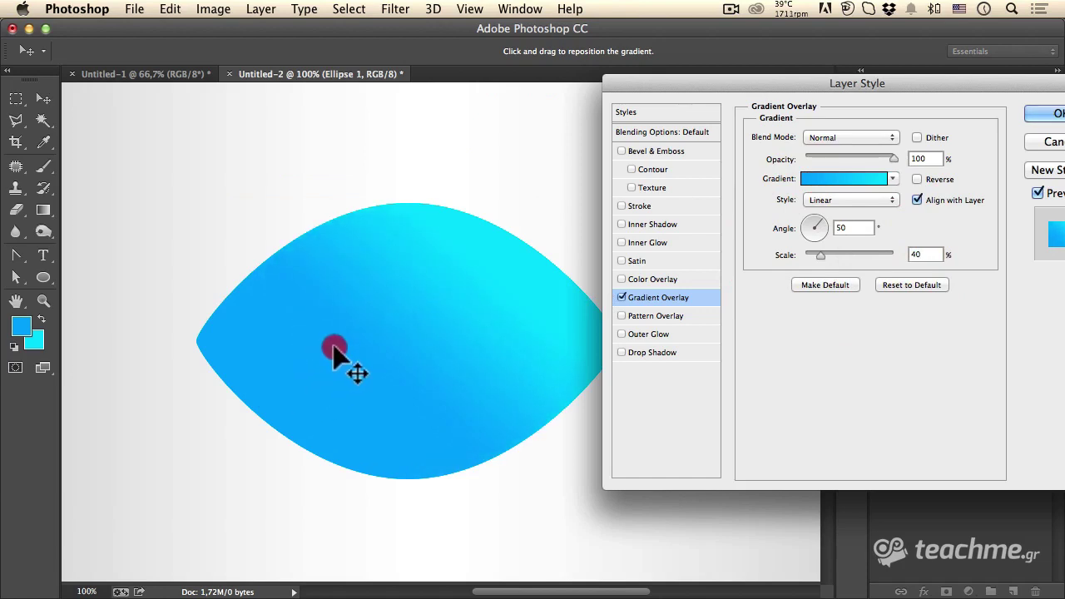
{"action": "left_click_drag", "start_coordinate": [323, 353], "coordinate": [310, 353]}
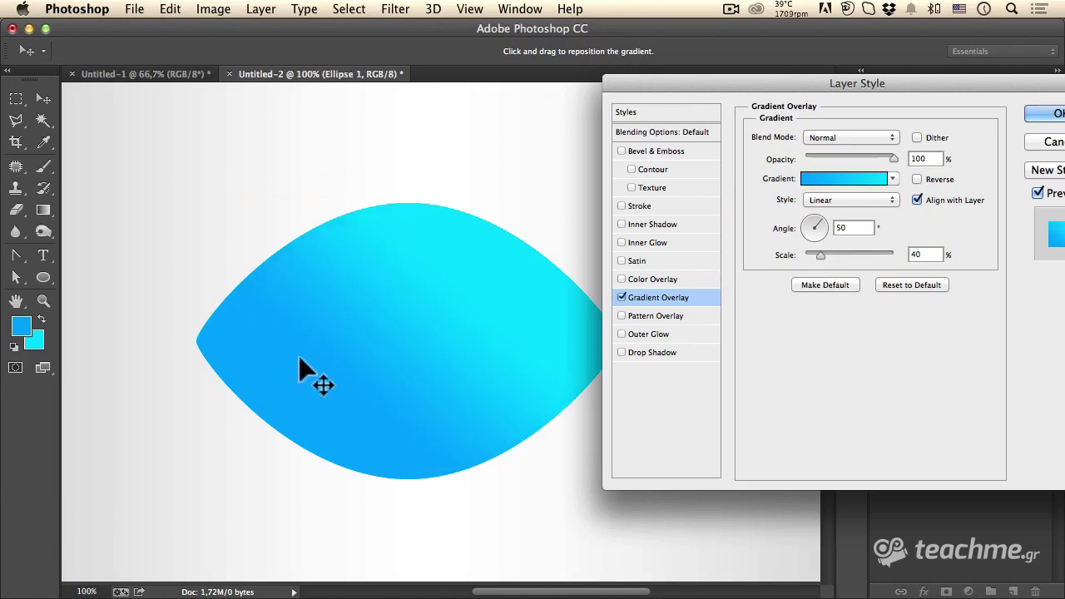
{"action": "left_click", "coordinate": [299, 357]}
{"action": "left_click_drag", "start_coordinate": [1001, 81], "coordinate": [968, 83]}
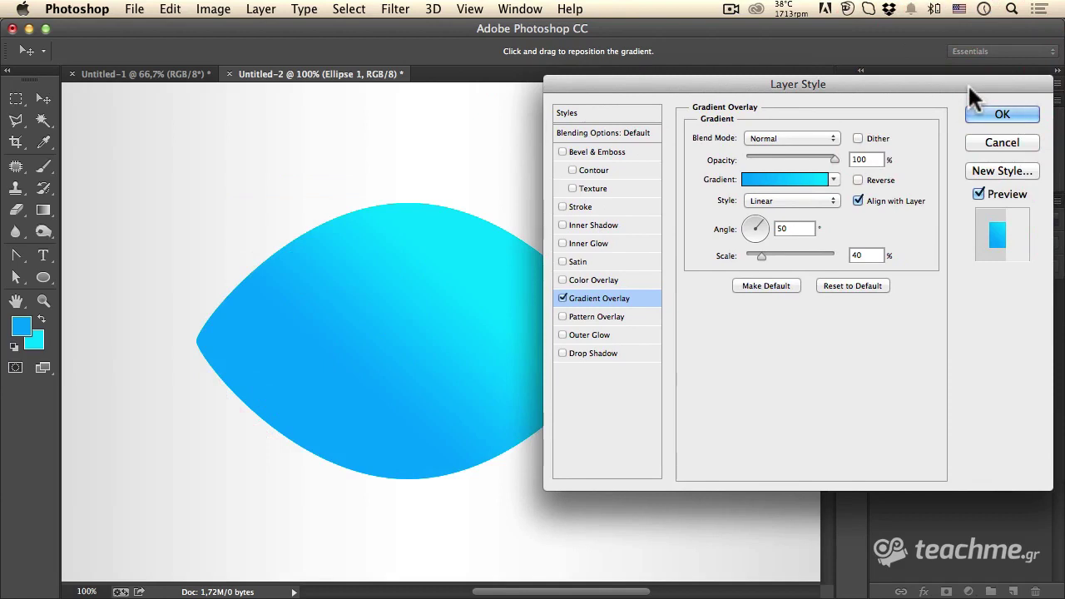
- Add a drop shadow with 0 distance, 3 px size and 45% opacity, and apply the style
{"action": "left_click", "coordinate": [593, 353]}
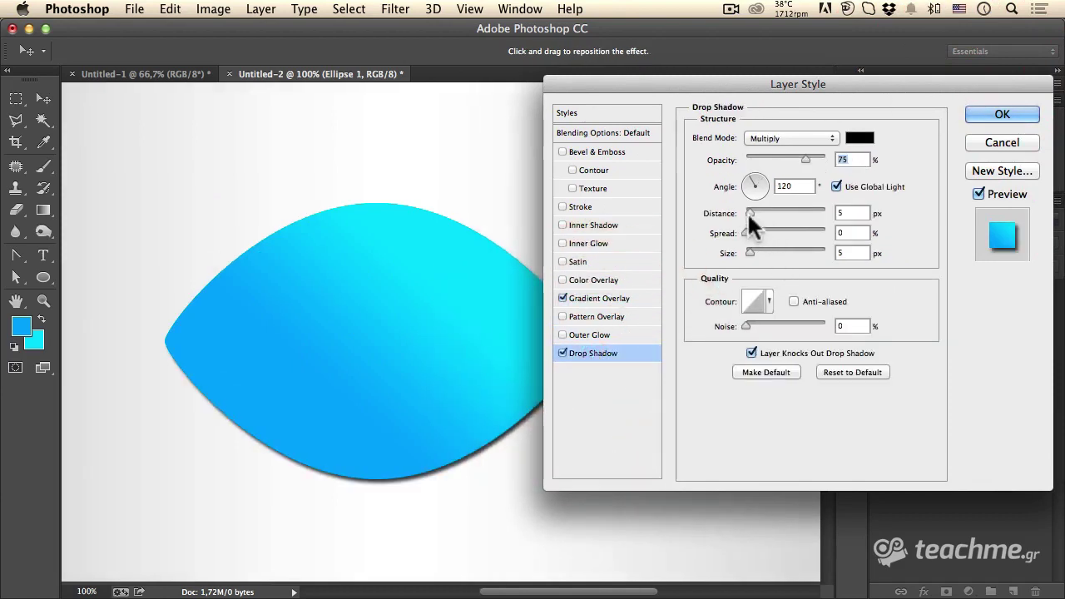
{"action": "left_click_drag", "start_coordinate": [749, 212], "coordinate": [720, 218]}
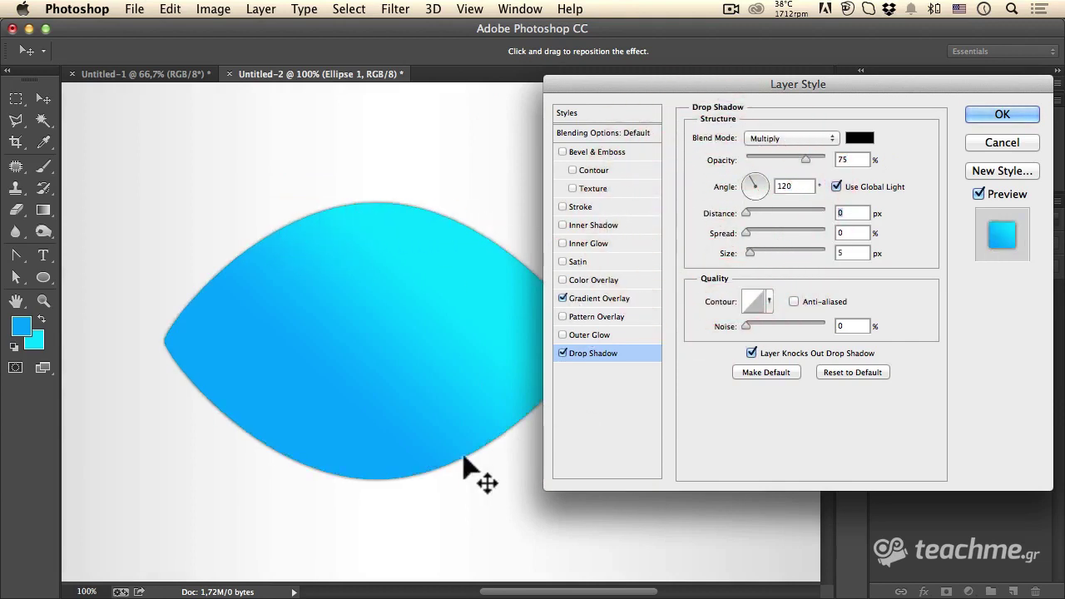
{"action": "left_click_drag", "start_coordinate": [750, 251], "coordinate": [749, 249]}
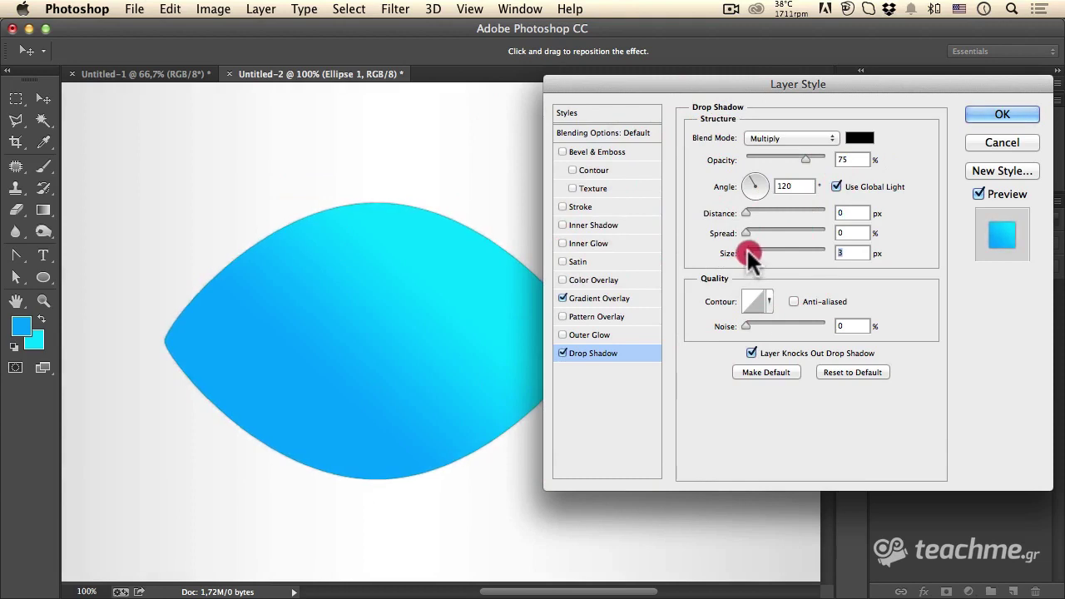
{"action": "left_click_drag", "start_coordinate": [806, 157], "coordinate": [784, 158]}
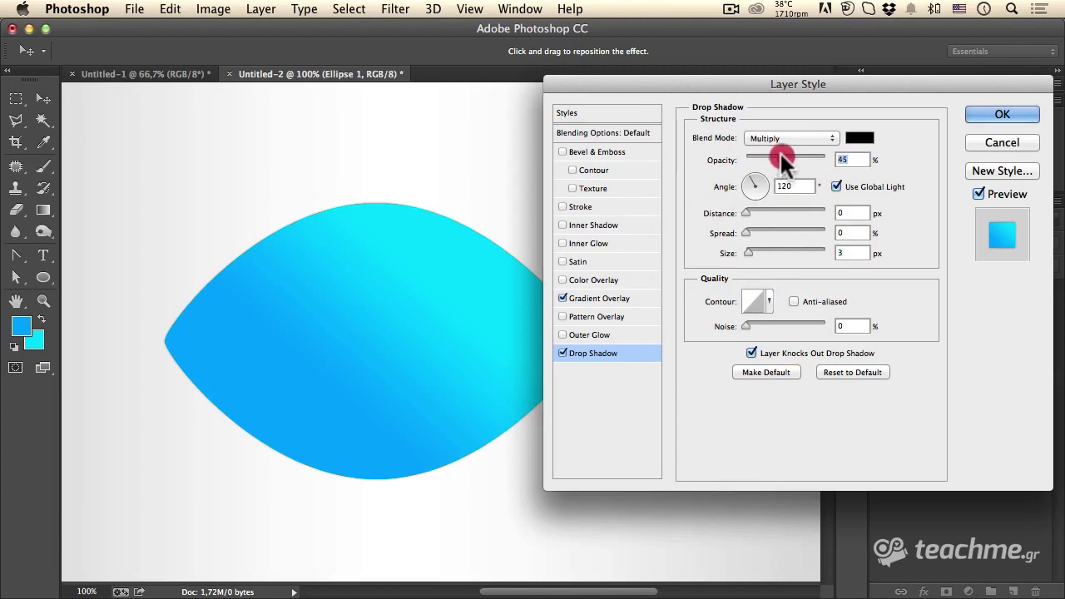
{"action": "left_click", "coordinate": [999, 115]}
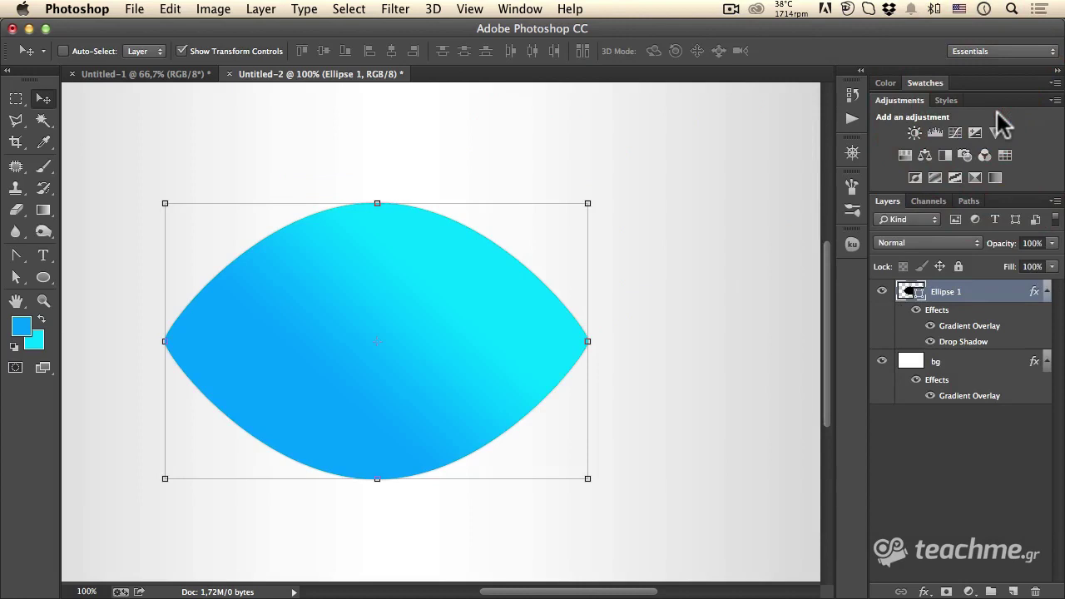
- Compare with the reference logo, then hide the Ellipse 1 eye shape
{"action": "left_click", "coordinate": [154, 75]}
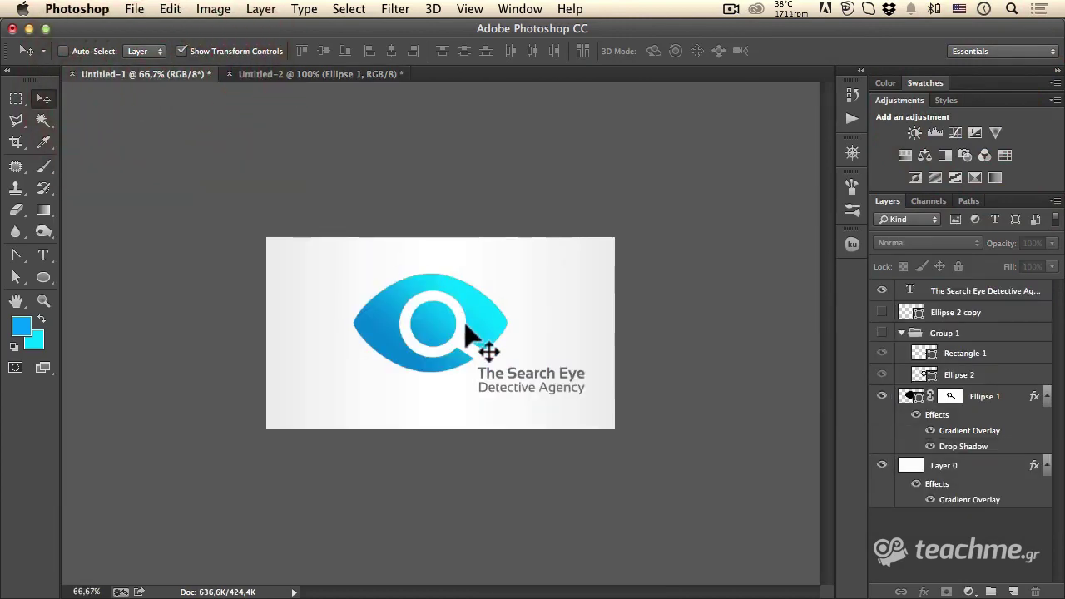
{"action": "left_click", "coordinate": [322, 74]}
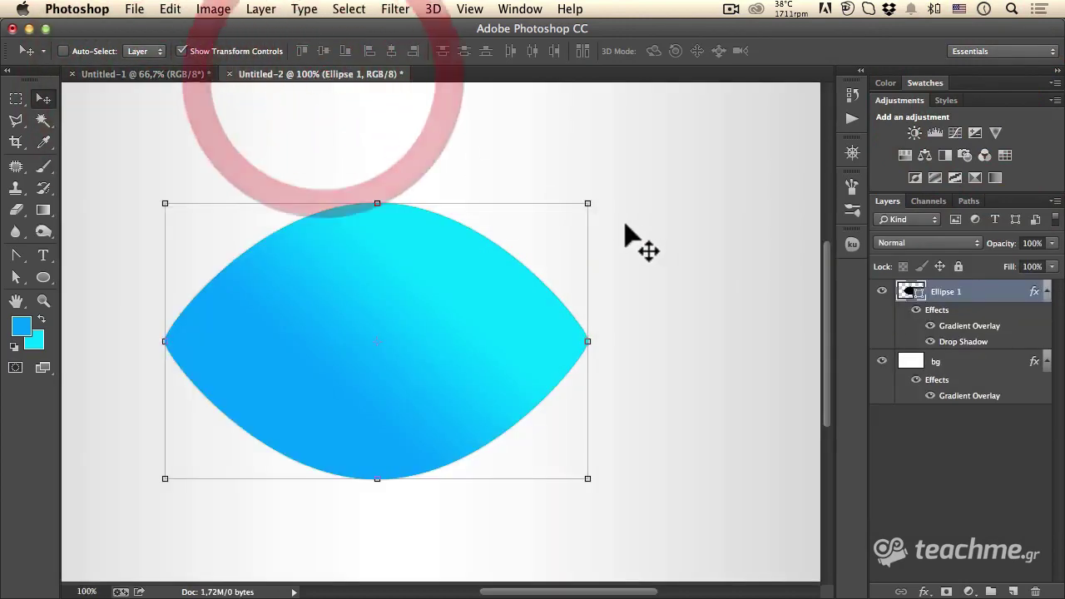
{"action": "left_click", "coordinate": [882, 291]}
- Draw a black 338 px circle with the Ellipse Tool as Ellipse 2
{"action": "left_click_drag", "start_coordinate": [46, 272], "coordinate": [110, 304]}
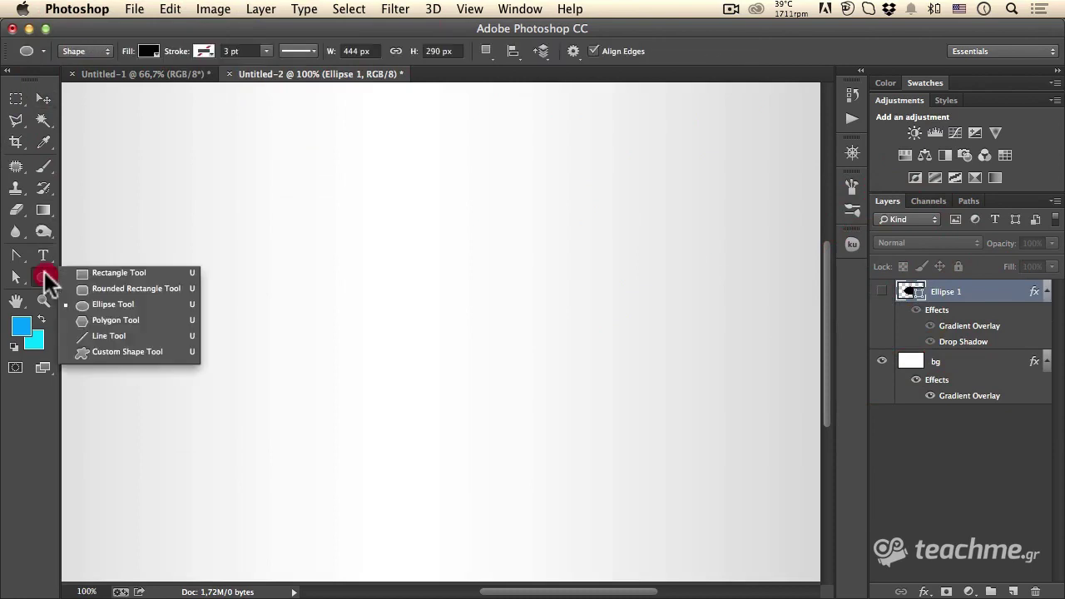
{"action": "left_click", "coordinate": [110, 303]}
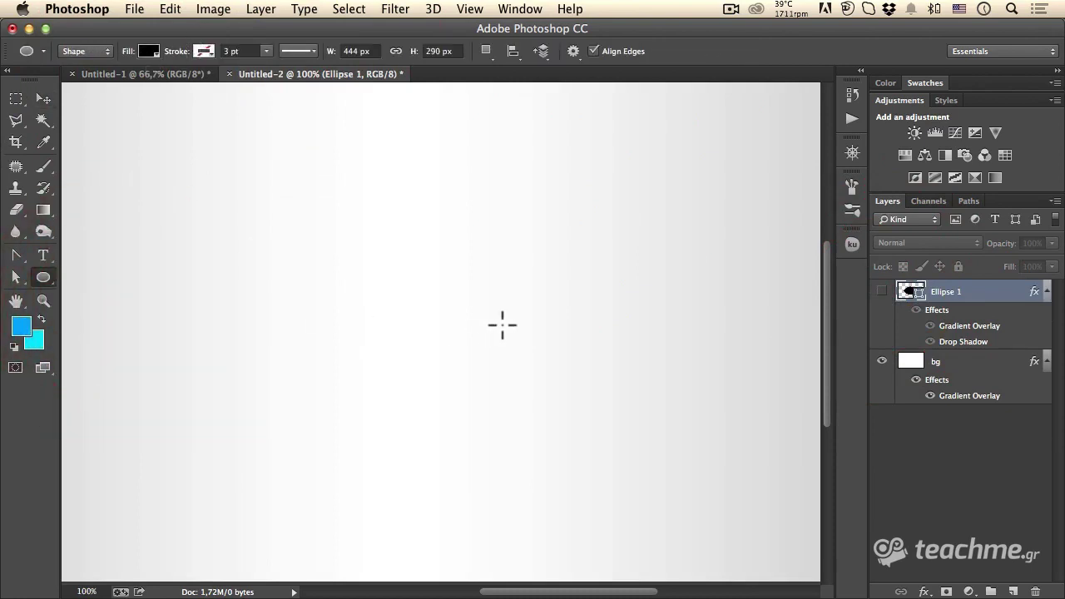
{"action": "left_click_drag", "start_coordinate": [414, 316], "coordinate": [600, 197]}
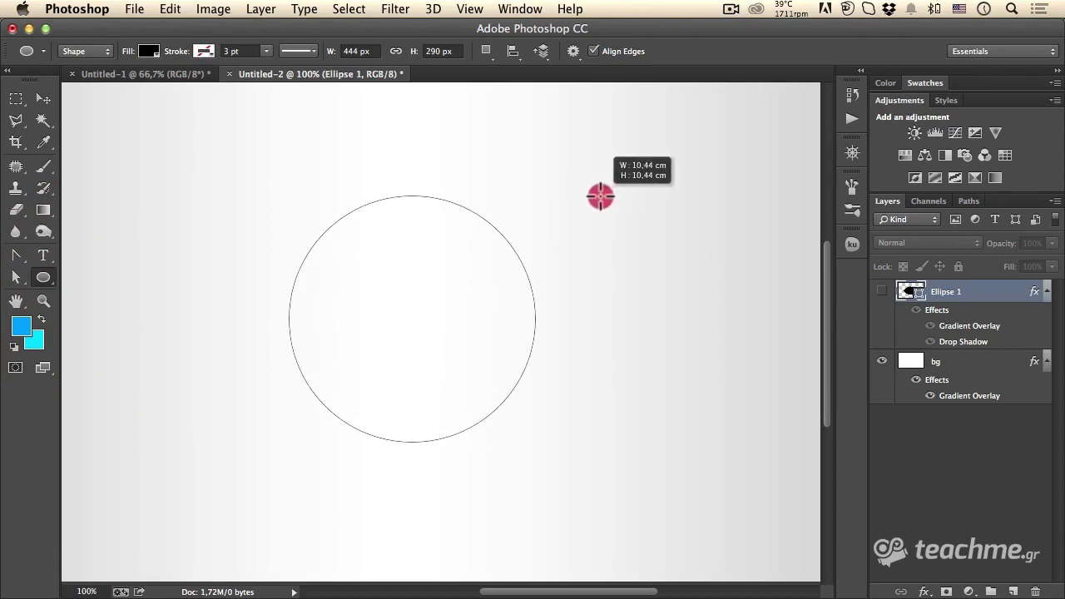
{"action": "mouse_move", "coordinate": [600, 196]}
{"action": "left_mouse_down"}
{"action": "mouse_move", "coordinate": [584, 195]}
{"action": "mouse_move", "coordinate": [597, 176]}
{"action": "left_mouse_up"}
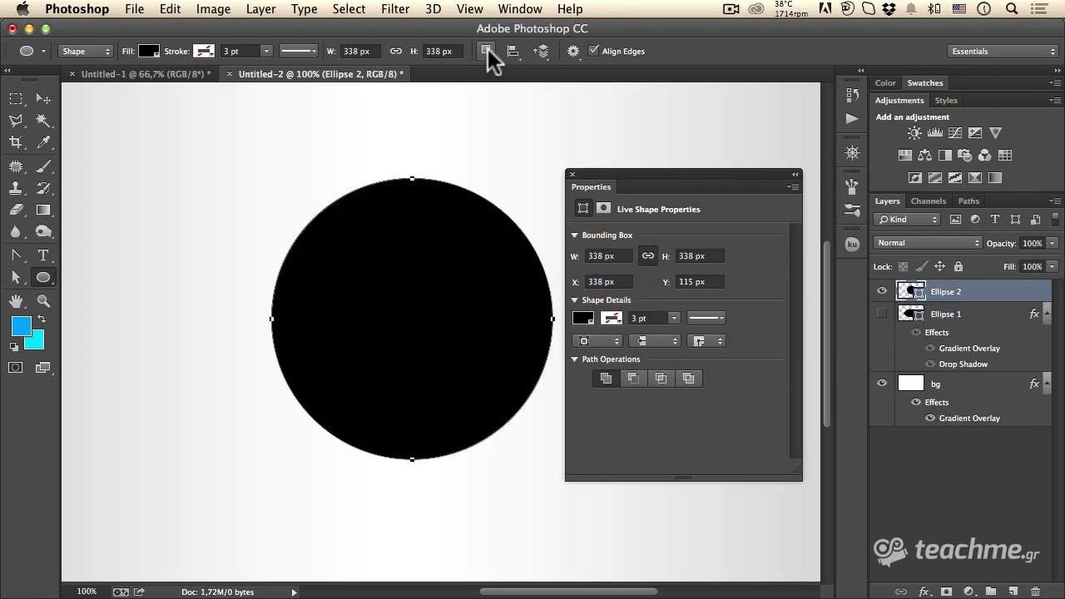
{"action": "left_click", "coordinate": [488, 48]}
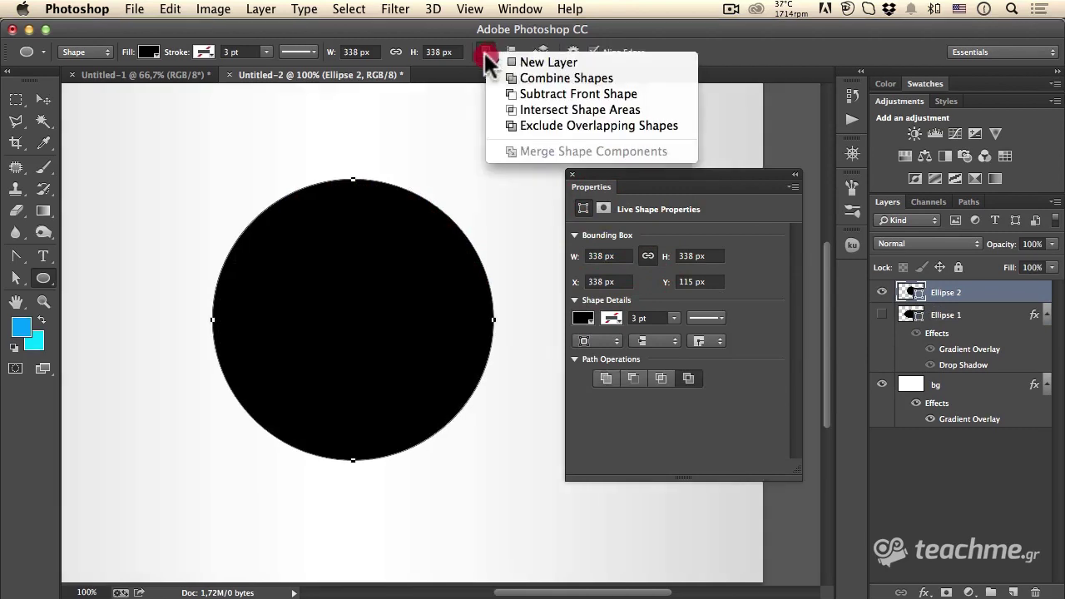
- Set path operation to Exclude Overlapping Shapes and draw an inner circle inside the black circle
{"action": "left_click", "coordinate": [541, 125]}
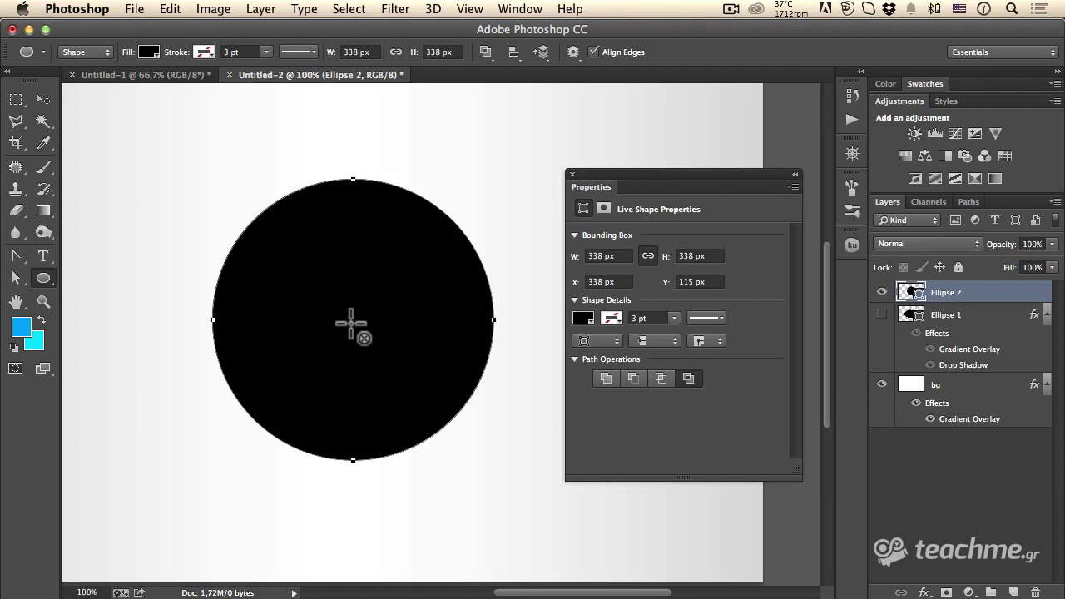
{"action": "left_click_drag", "start_coordinate": [352, 323], "coordinate": [459, 191]}
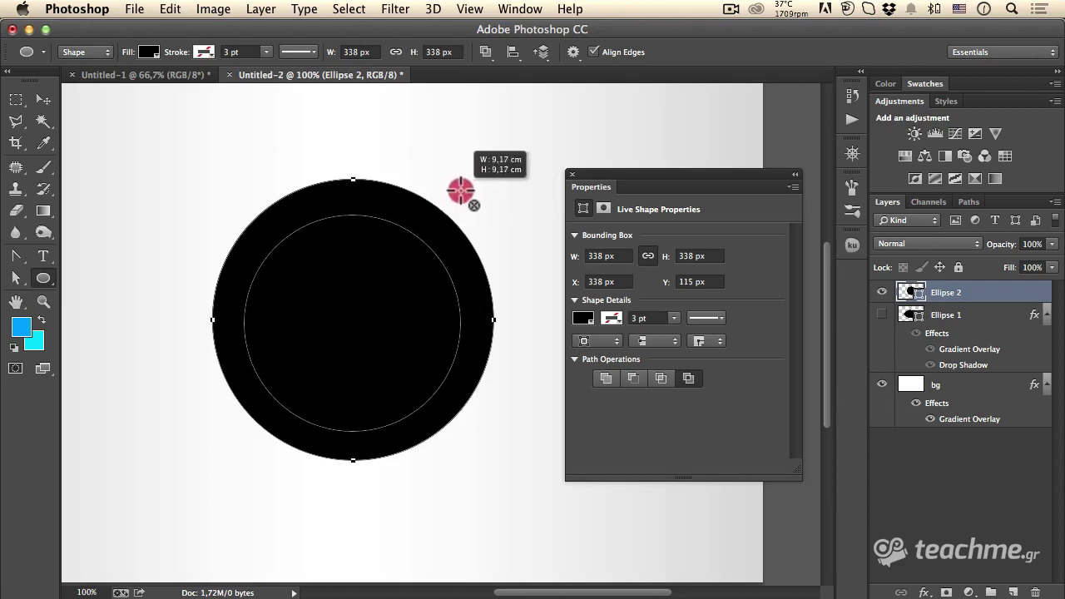
{"action": "left_click_drag", "start_coordinate": [459, 191], "coordinate": [464, 185]}
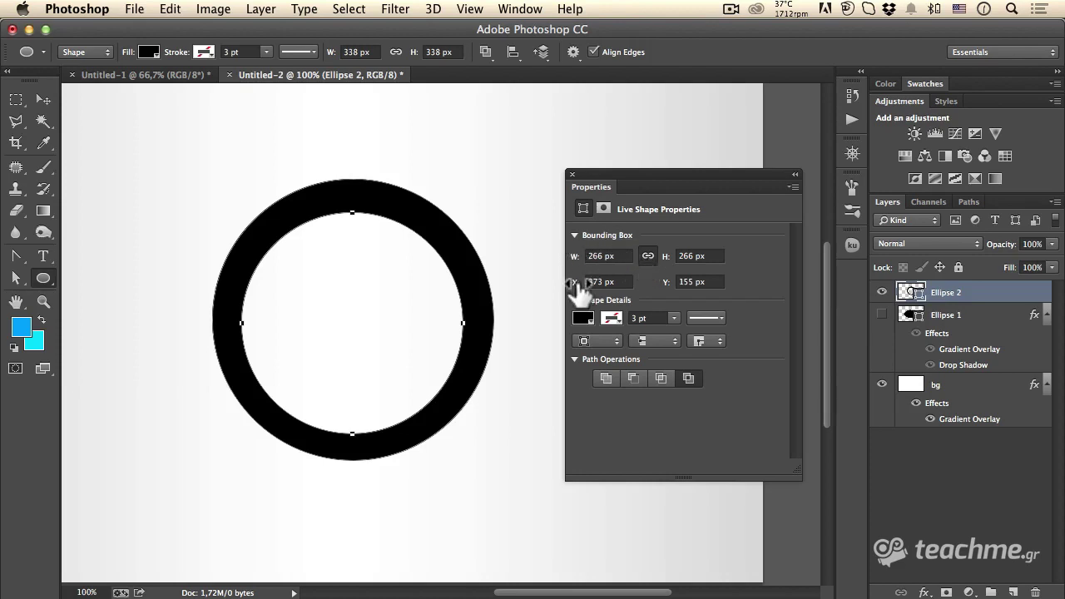
{"action": "left_click_drag", "start_coordinate": [579, 288], "coordinate": [583, 289]}
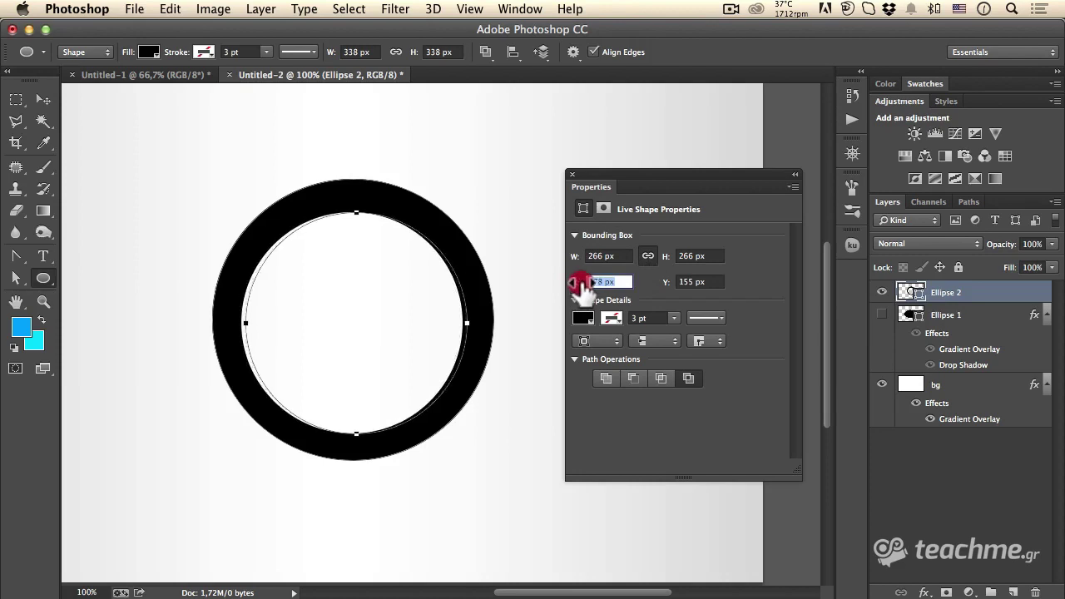
{"action": "left_click_drag", "start_coordinate": [667, 289], "coordinate": [660, 290]}
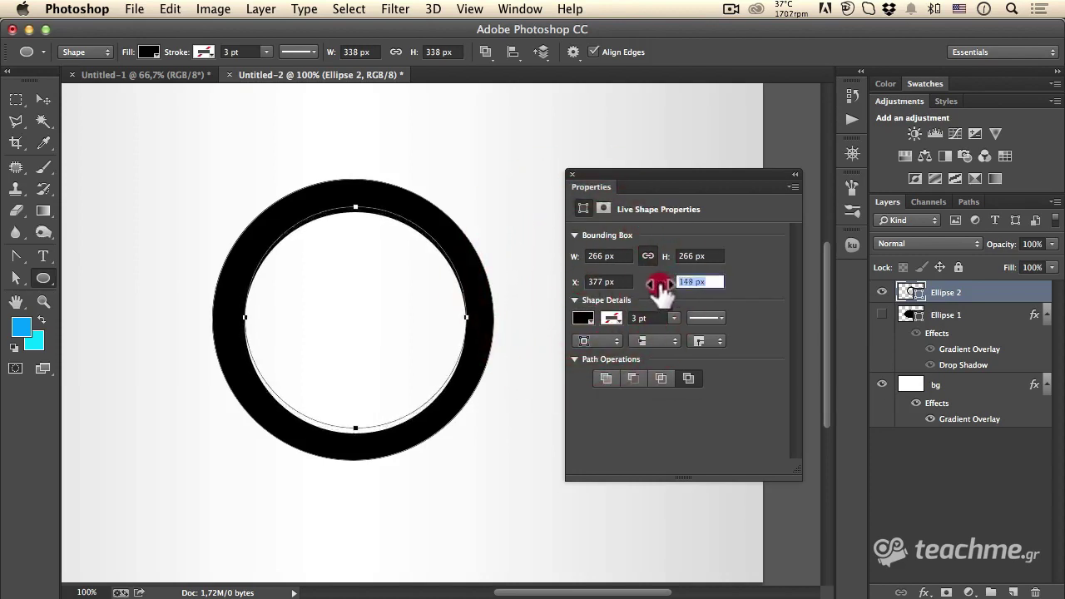
{"action": "left_click_drag", "start_coordinate": [578, 288], "coordinate": [571, 288]}
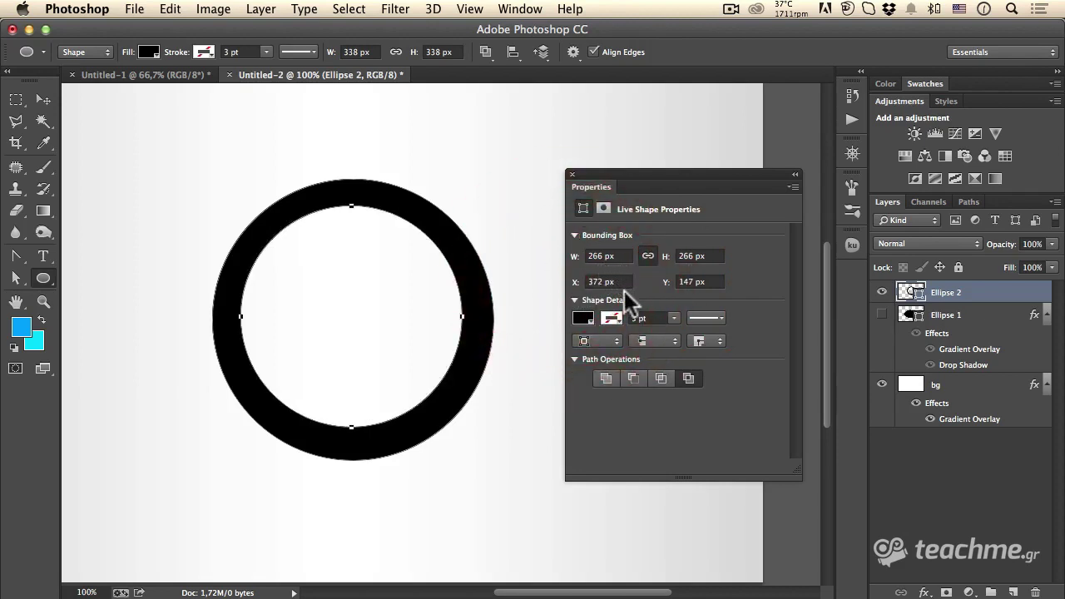
{"action": "left_click_drag", "start_coordinate": [672, 284], "coordinate": [671, 276]}
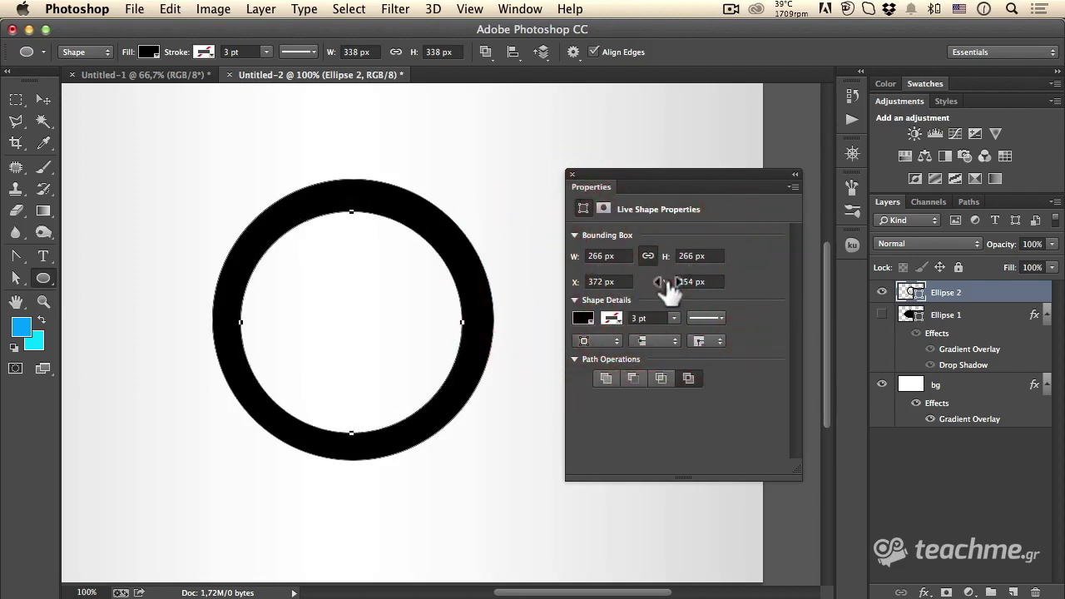
- Make the inner circle 270 px wide and centre it at X 372, Y 150
{"action": "left_click", "coordinate": [664, 280]}
{"action": "left_click", "coordinate": [663, 280]}
{"action": "left_click", "coordinate": [666, 279]}
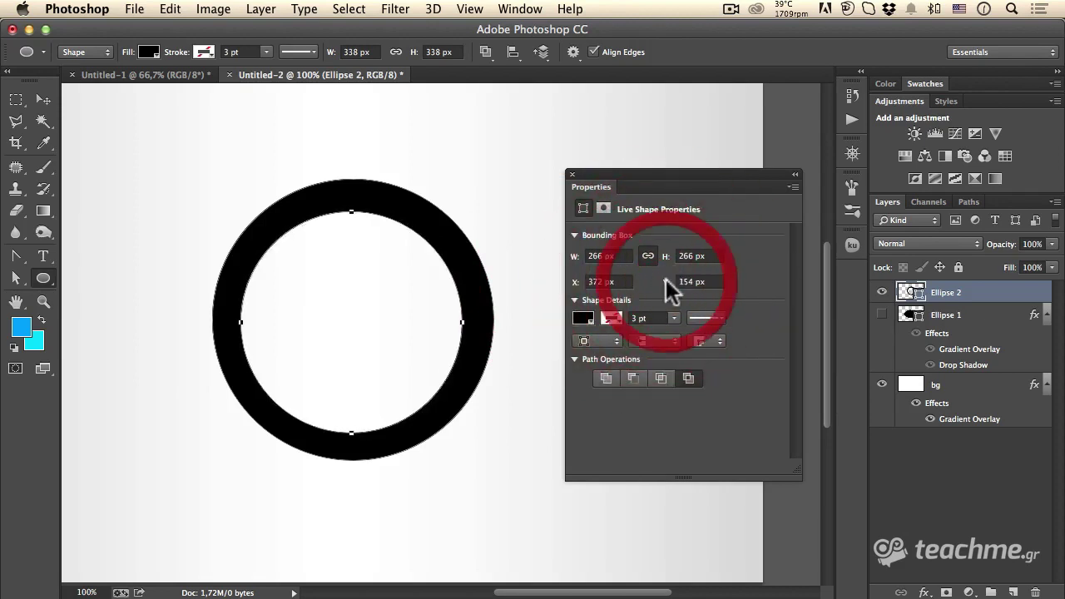
{"action": "left_click", "coordinate": [576, 257]}
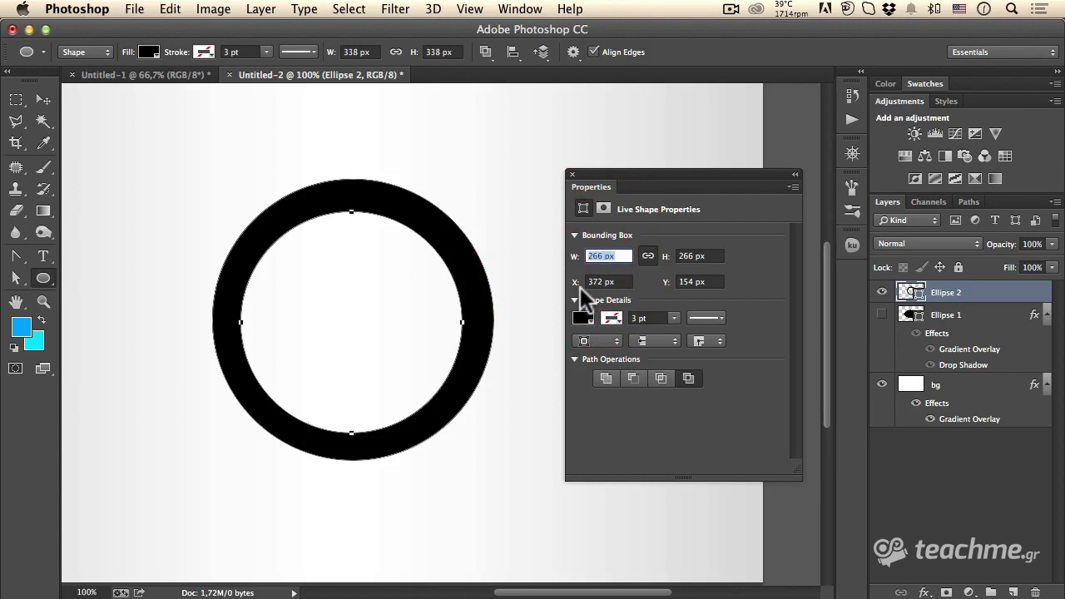
{"action": "type", "text": "270"}
{"action": "key", "text": "Return"}
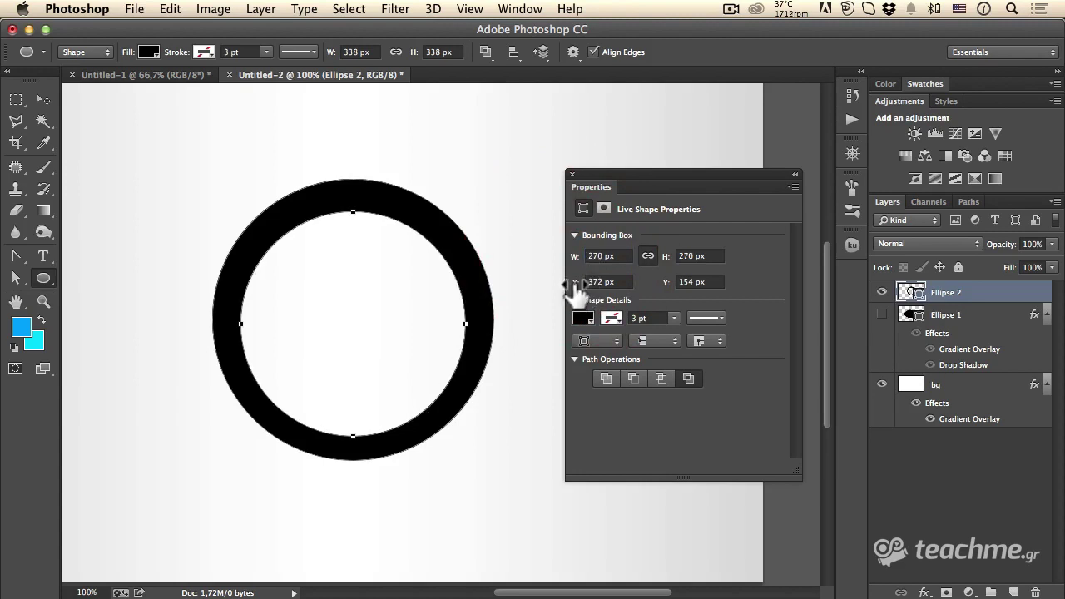
{"action": "left_click_drag", "start_coordinate": [576, 288], "coordinate": [571, 288]}
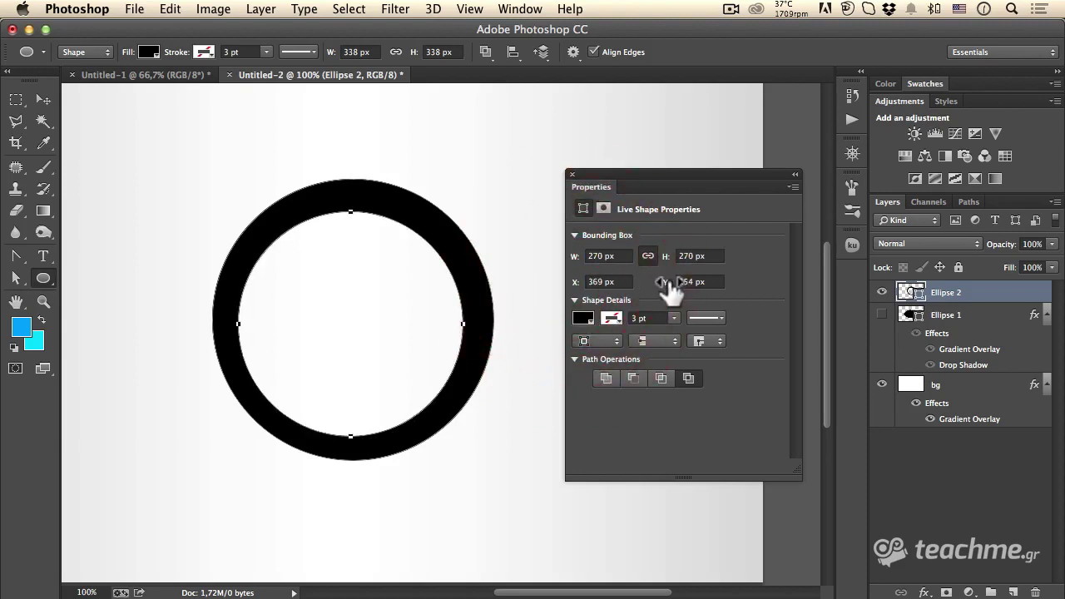
{"action": "left_click_drag", "start_coordinate": [671, 288], "coordinate": [665, 288]}
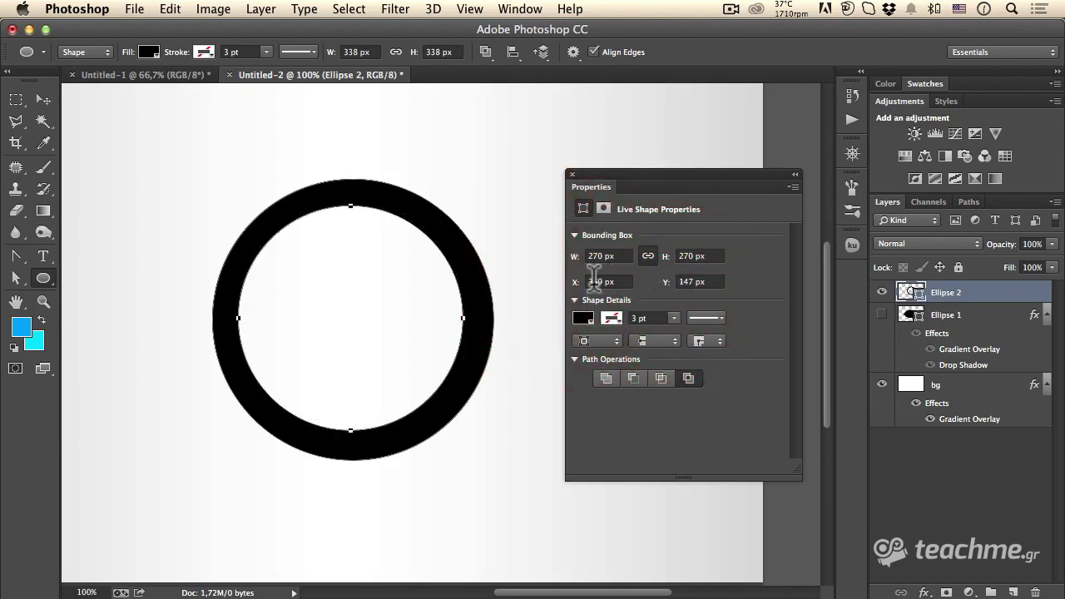
{"action": "left_click_drag", "start_coordinate": [577, 288], "coordinate": [580, 291]}
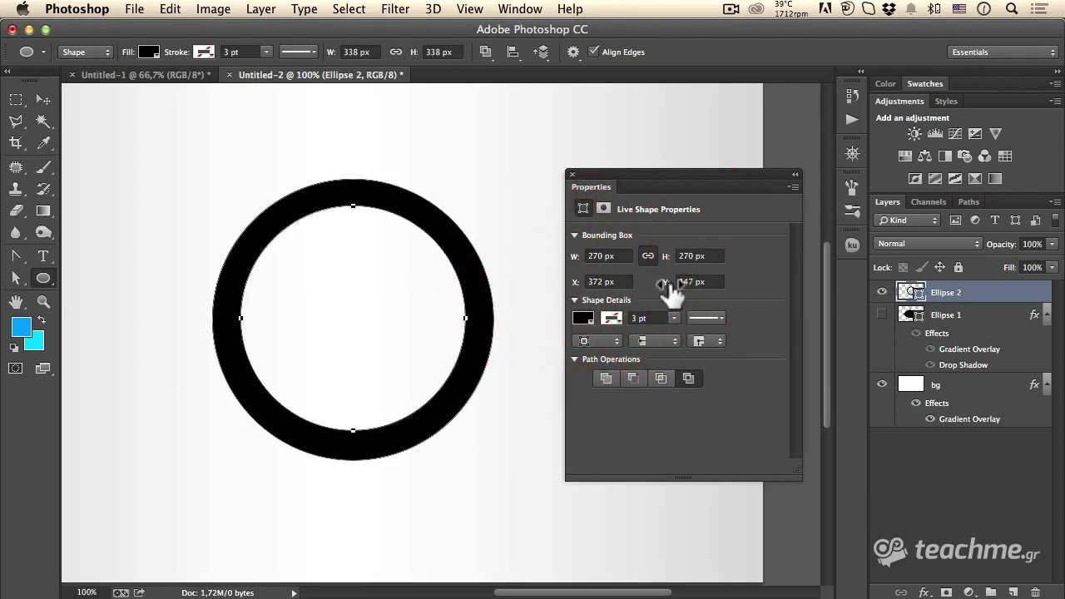
{"action": "left_click_drag", "start_coordinate": [670, 287], "coordinate": [667, 280]}
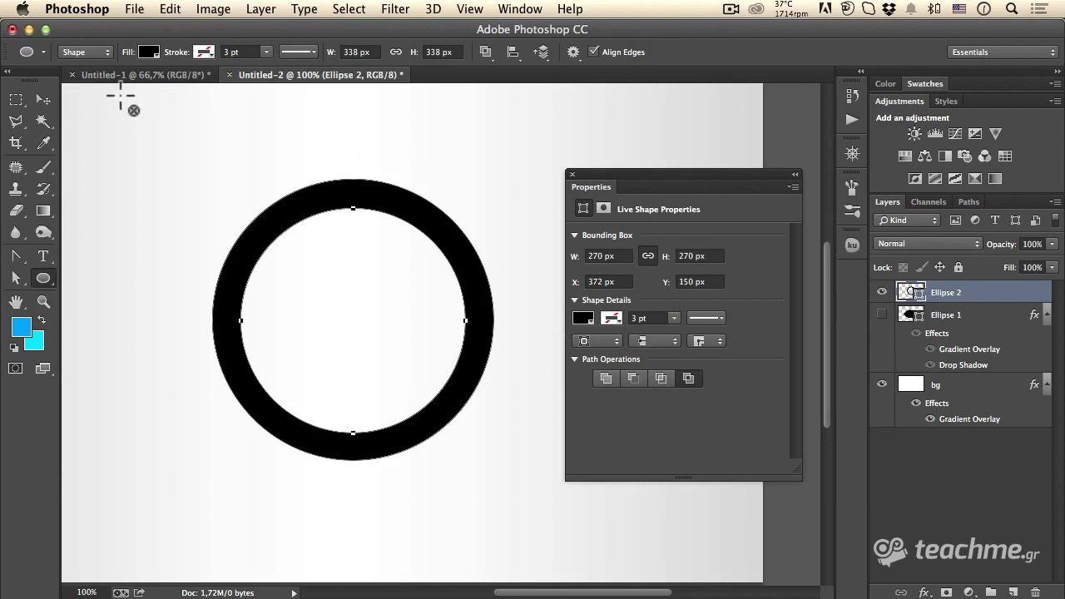
- Pick the Rectangle tool, restore the hollow ring, and set path operation to Combine Shapes
{"action": "left_click_drag", "start_coordinate": [43, 278], "coordinate": [83, 275]}
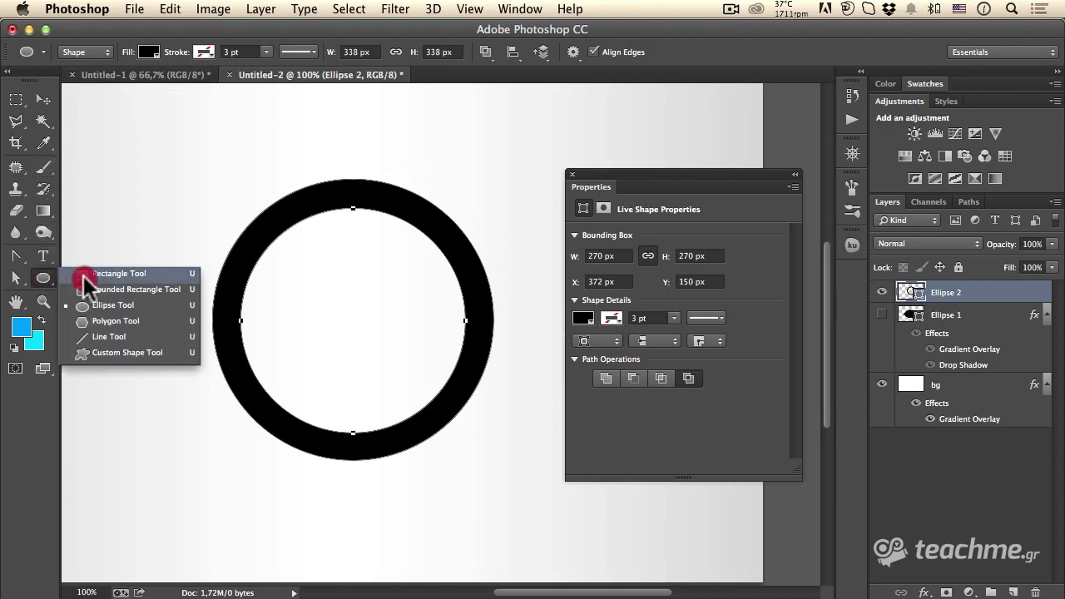
{"action": "left_click", "coordinate": [84, 275]}
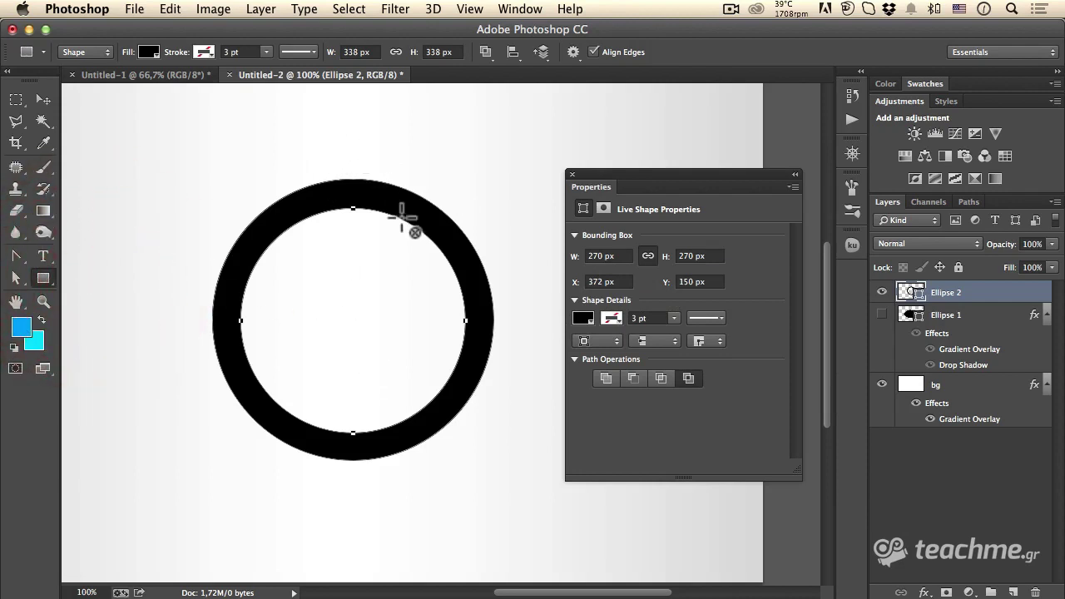
{"action": "key", "text": "ctrl+minus"}
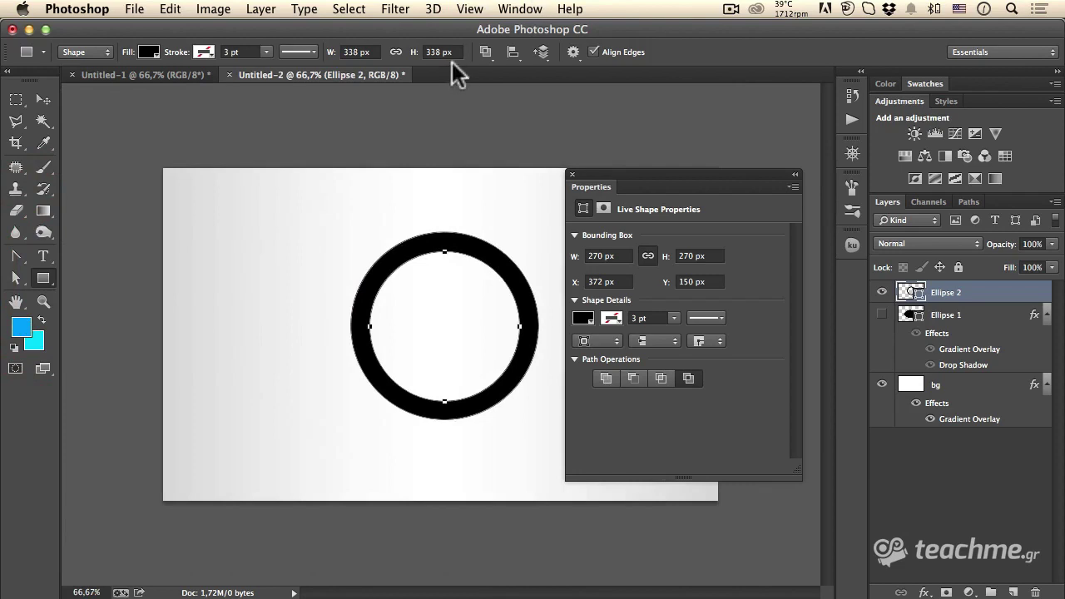
{"action": "left_click", "coordinate": [485, 51]}
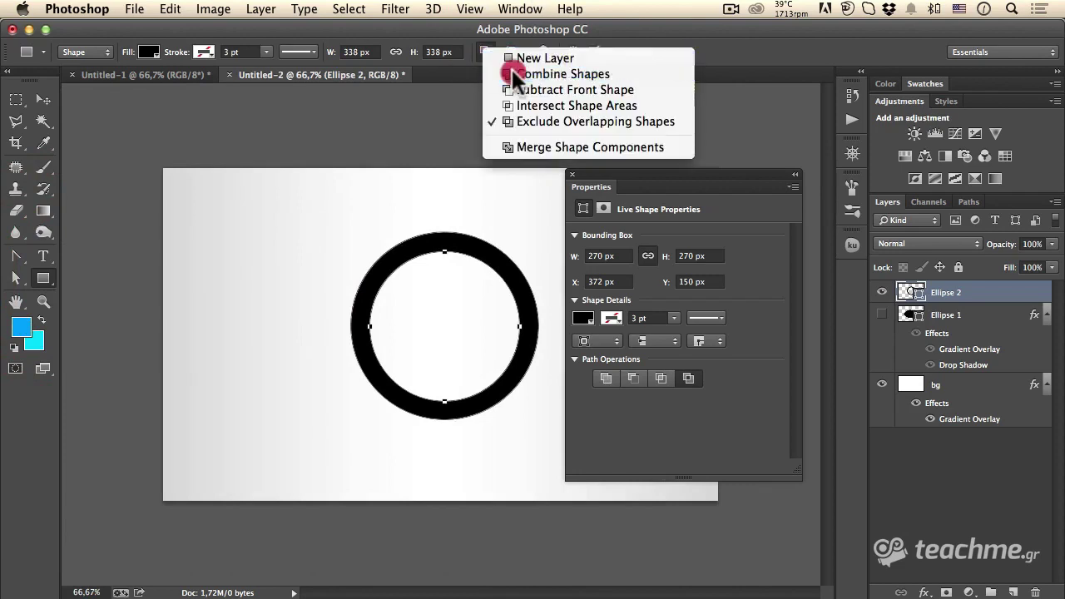
{"action": "left_click", "coordinate": [515, 74]}
{"action": "key", "text": "ctrl+z"}
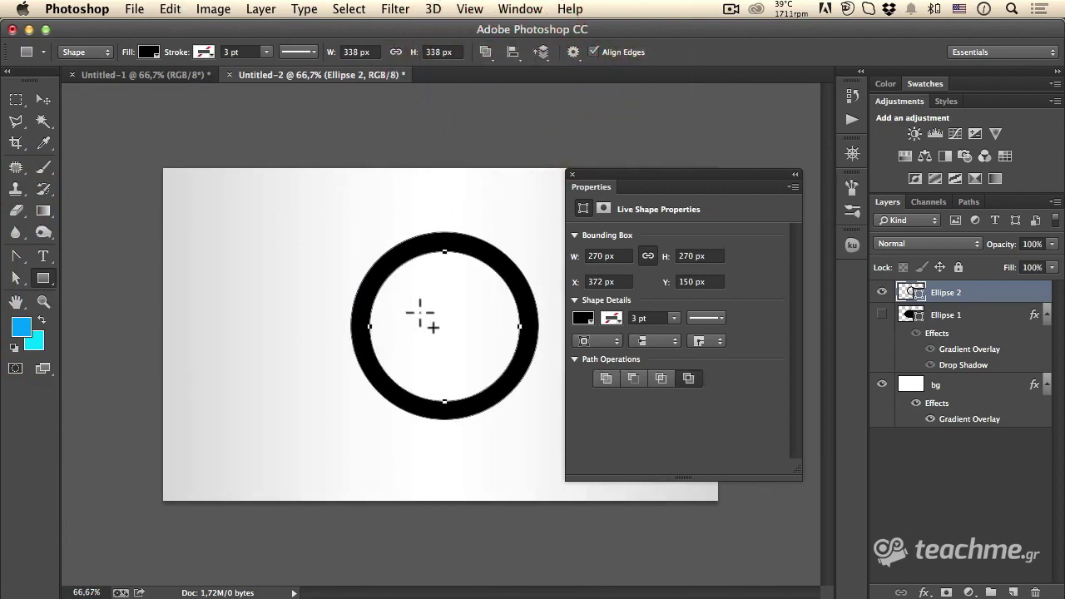
{"action": "left_click", "coordinate": [305, 352], "text": "ctrl"}
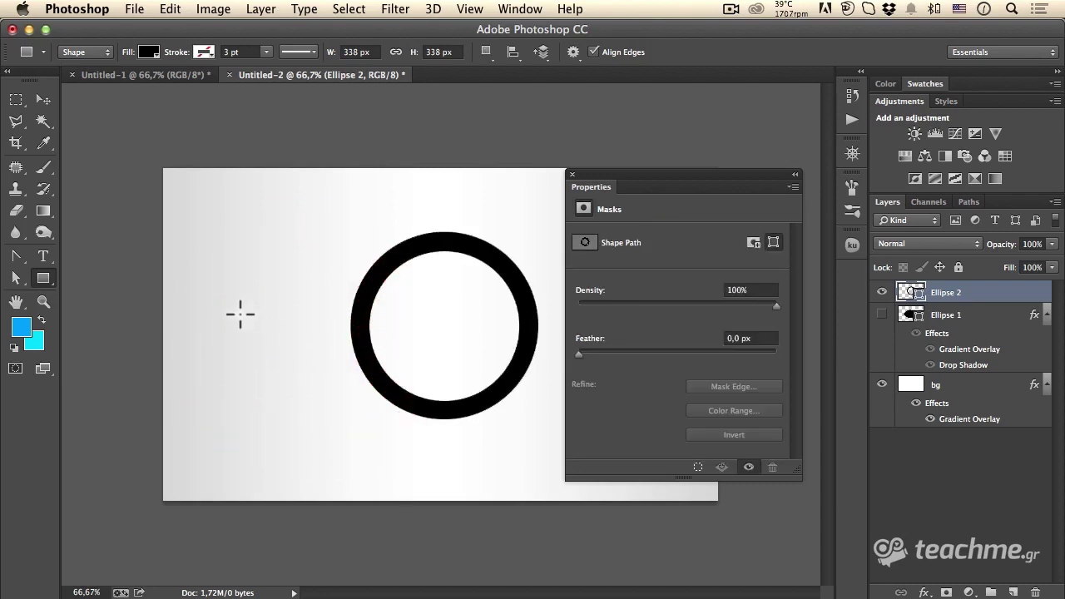
{"action": "left_click", "coordinate": [486, 51]}
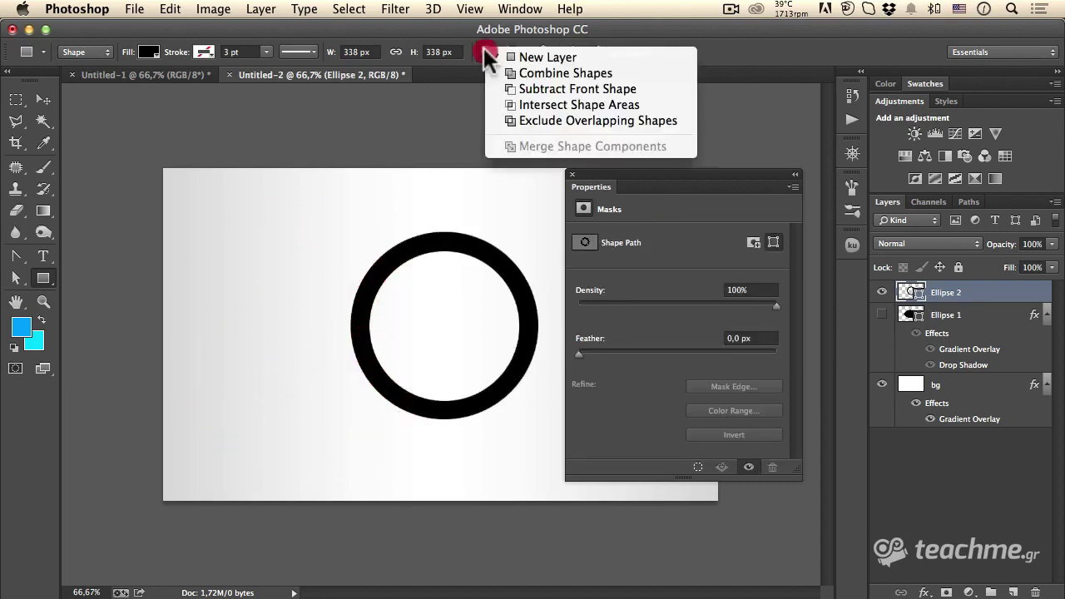
{"action": "left_click", "coordinate": [511, 75]}
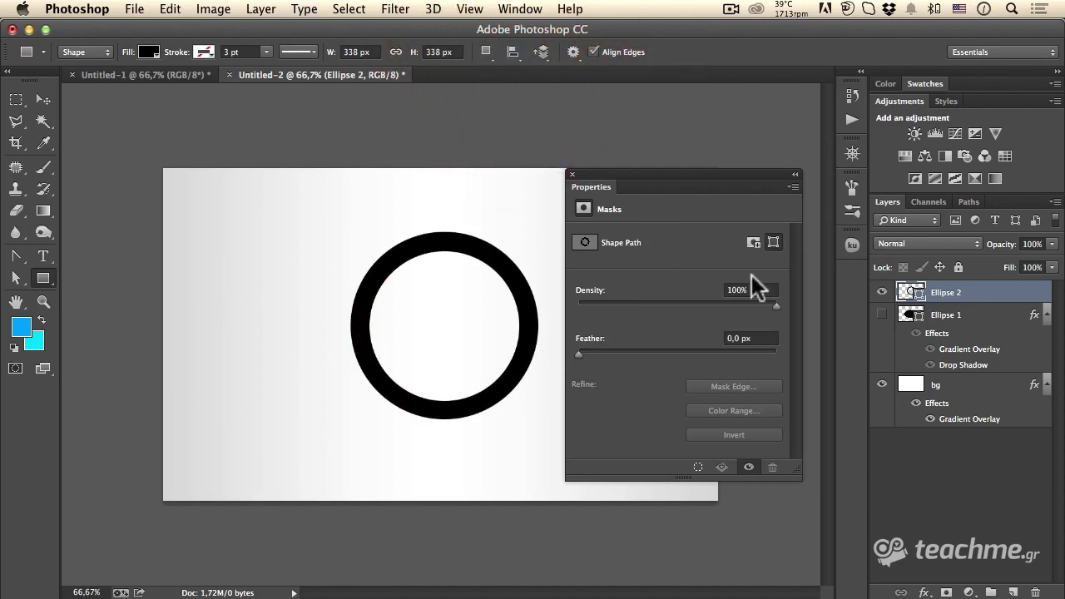
{"action": "left_click", "coordinate": [911, 293]}
- Draw a black bar left of the ring and resize it to a 231 × 38 px handle
{"action": "left_click_drag", "start_coordinate": [247, 306], "coordinate": [357, 328]}
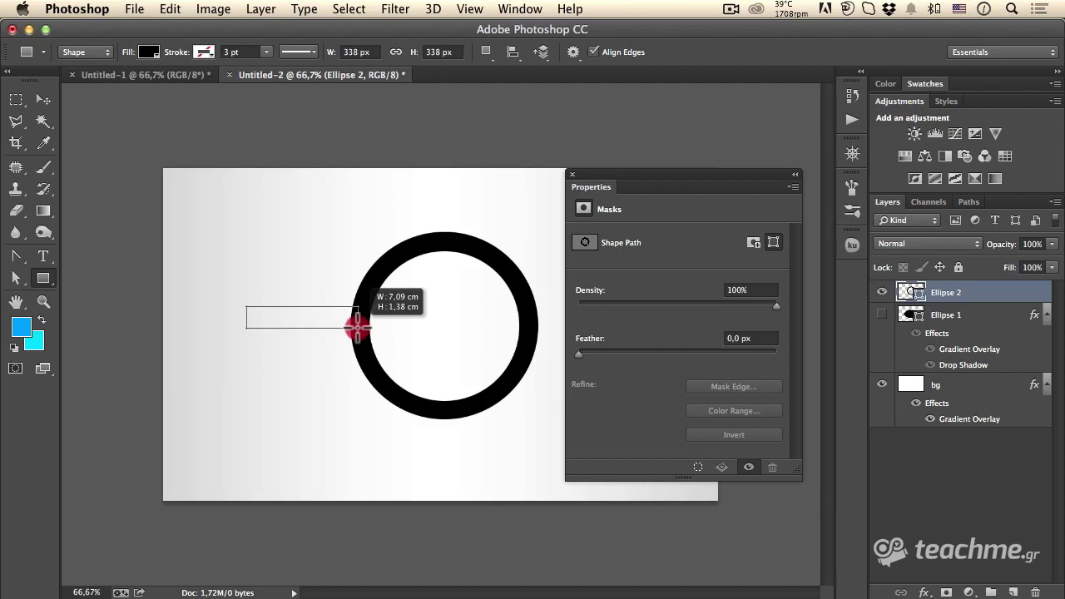
{"action": "left_click_drag", "start_coordinate": [358, 328], "coordinate": [357, 328]}
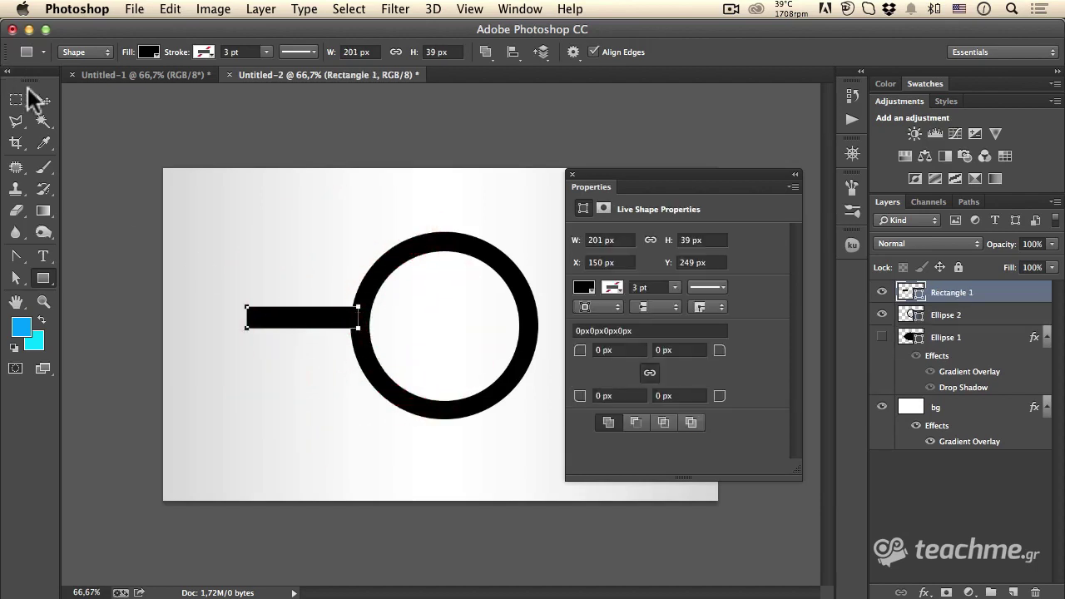
{"action": "left_click", "coordinate": [43, 99]}
{"action": "left_click_drag", "start_coordinate": [270, 317], "coordinate": [272, 328]}
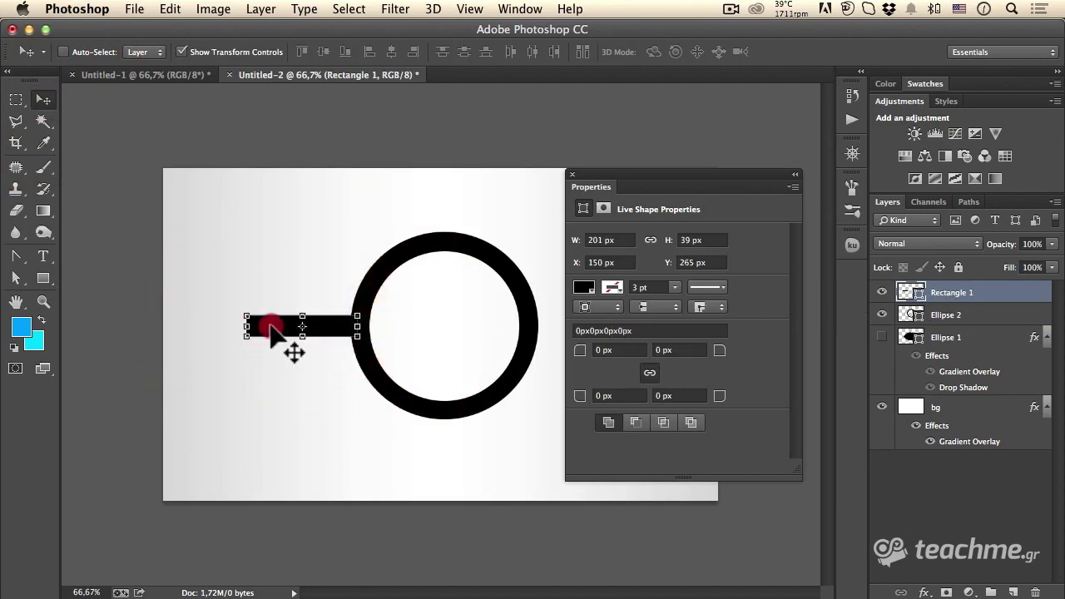
{"action": "left_click_drag", "start_coordinate": [270, 325], "coordinate": [274, 328]}
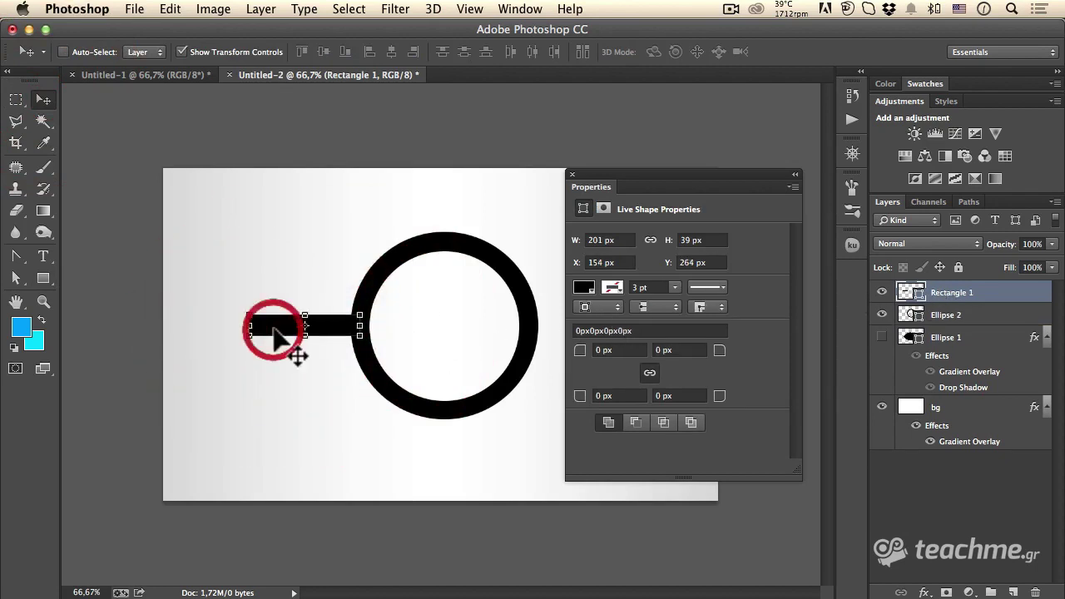
{"action": "left_click", "coordinate": [247, 325]}
{"action": "left_click_drag", "start_coordinate": [247, 325], "coordinate": [233, 327]}
{"action": "left_click_drag", "start_coordinate": [297, 315], "coordinate": [297, 319]}
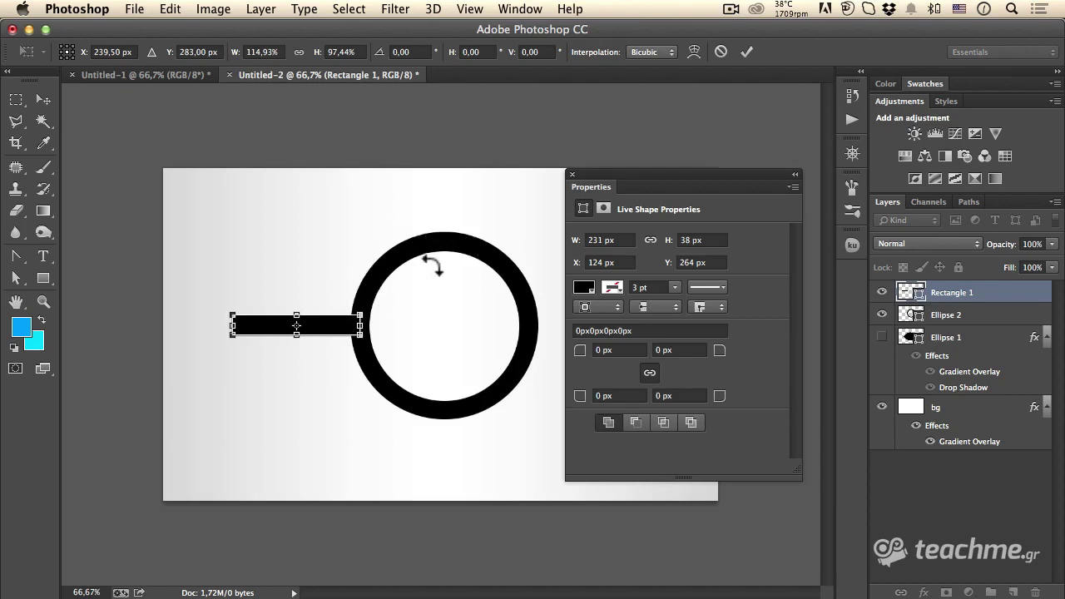
{"action": "left_click", "coordinate": [746, 53]}
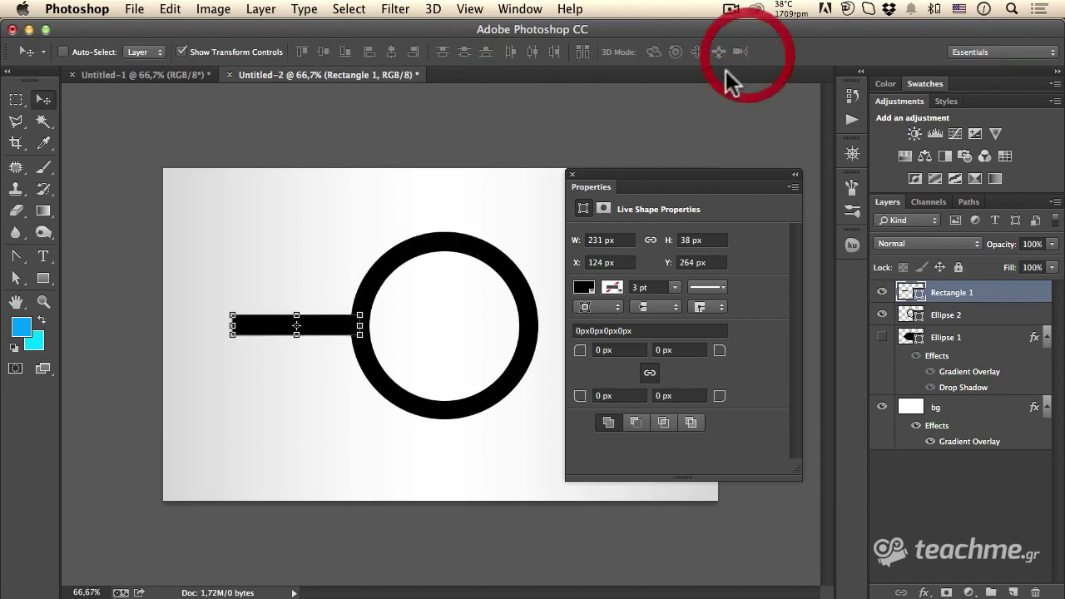
- Group Ellipse 2 and Rectangle 1 as 'lens' and make Ellipse 1 visible again
{"action": "left_click", "coordinate": [965, 493]}
{"action": "left_click", "coordinate": [968, 316]}
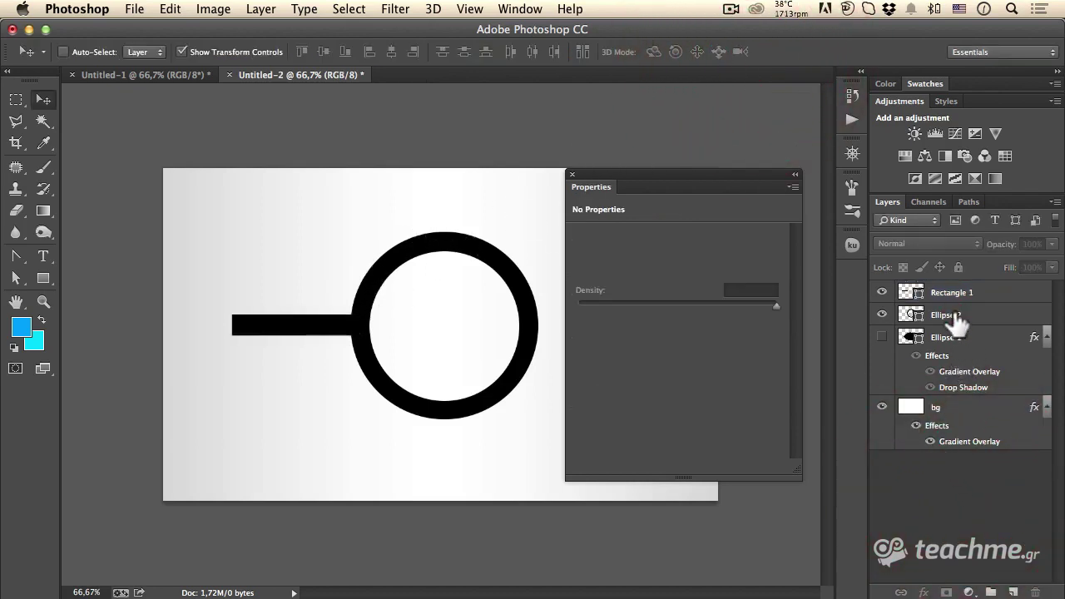
{"action": "left_click", "coordinate": [971, 294], "text": "shift"}
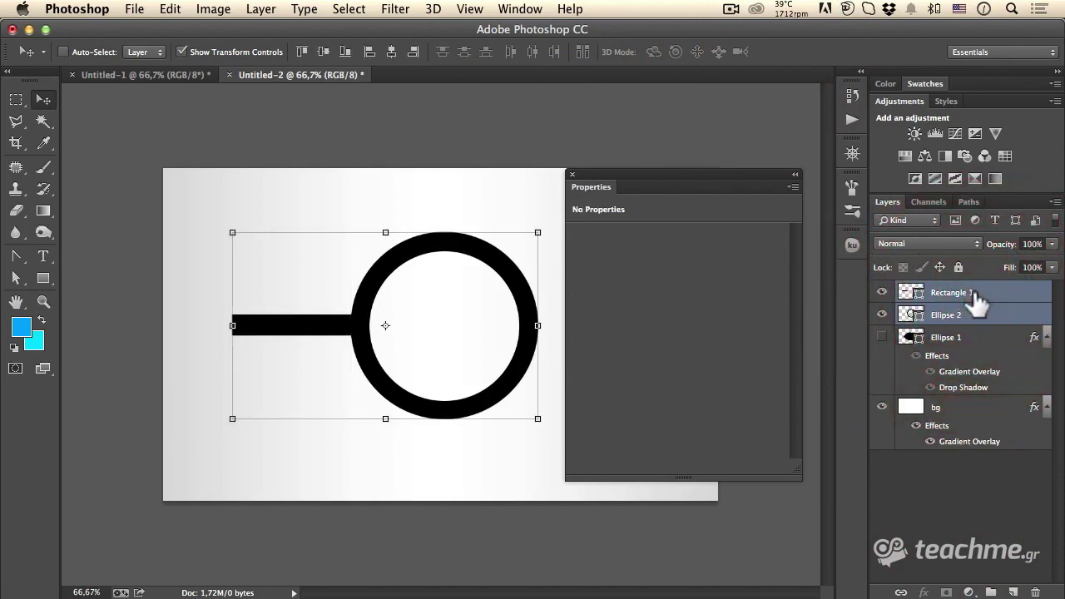
{"action": "key", "text": "ctrl+g"}
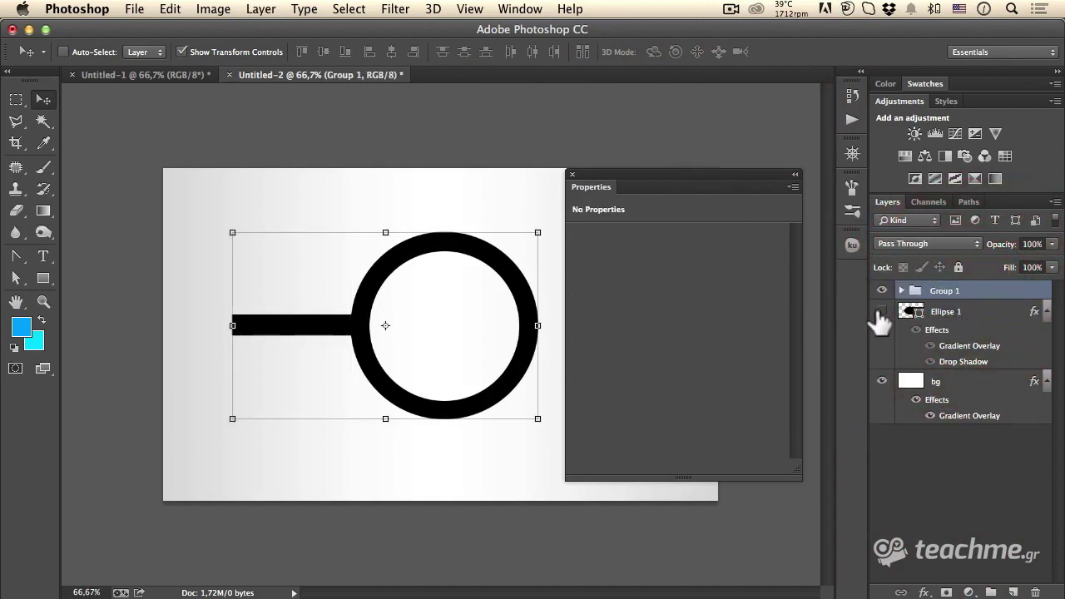
{"action": "left_click", "coordinate": [881, 312]}
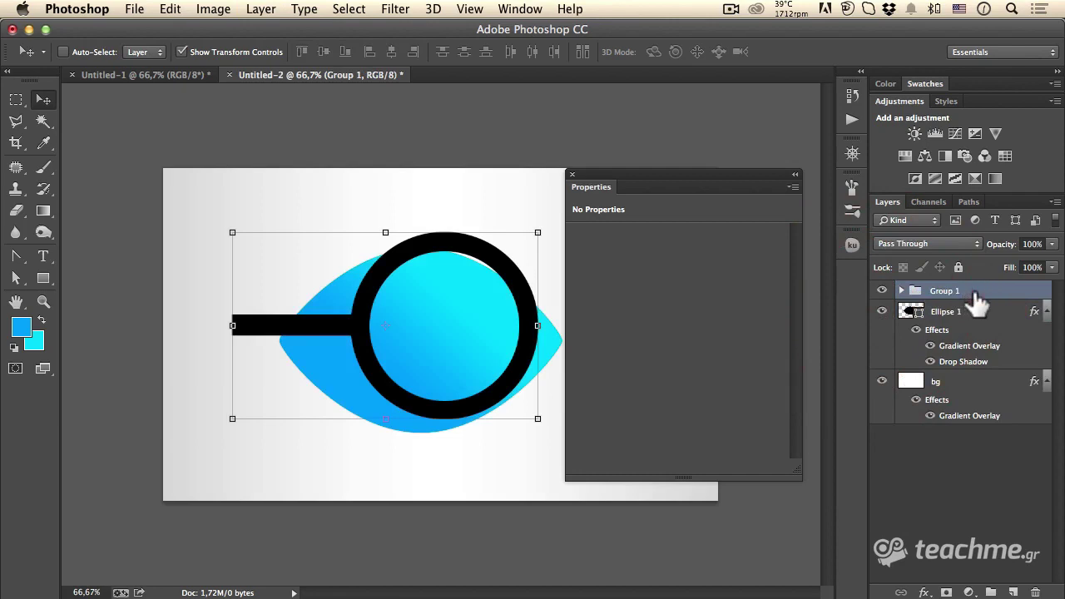
{"action": "double_click", "coordinate": [949, 290]}
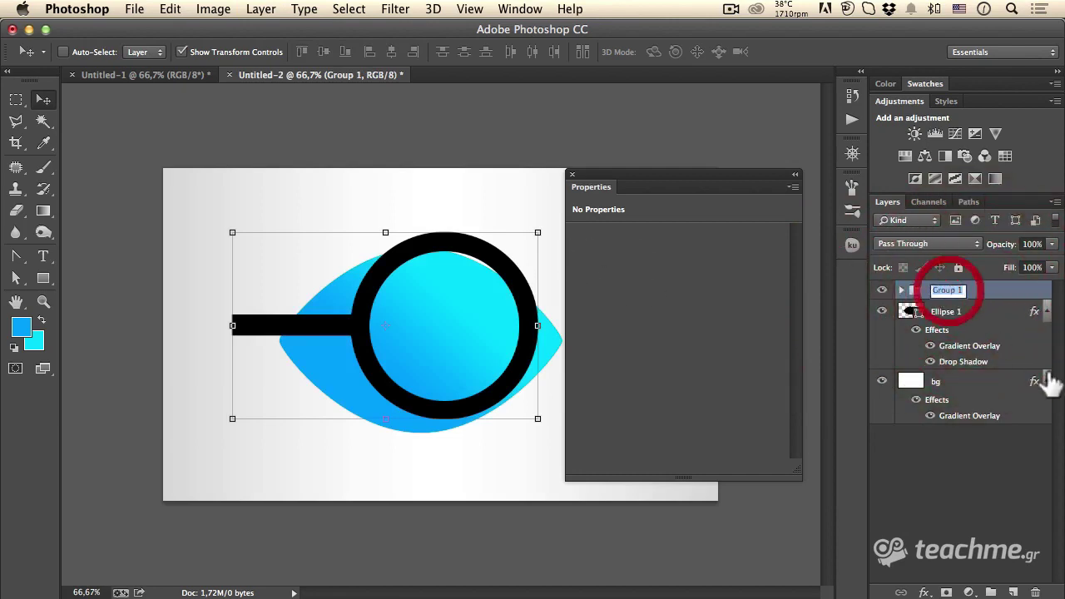
{"action": "type", "text": "lens"}
{"action": "key", "text": "Return"}
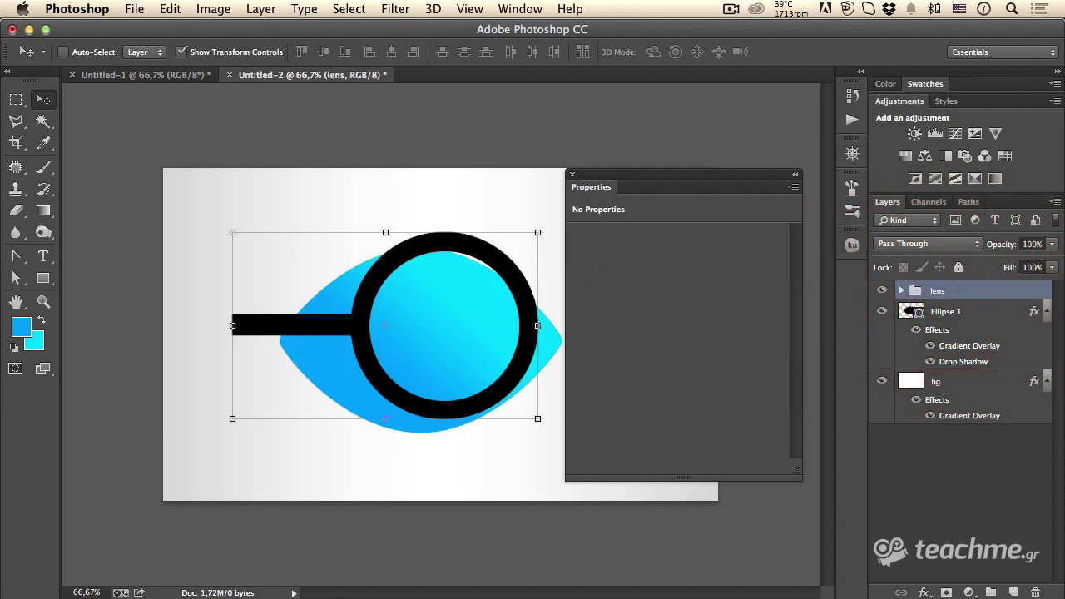
- Name the blue layer 'eye', then rotate the lens -135°, scale it to 70.57% over the eye
{"action": "double_click", "coordinate": [948, 311]}
{"action": "type", "text": "eye"}
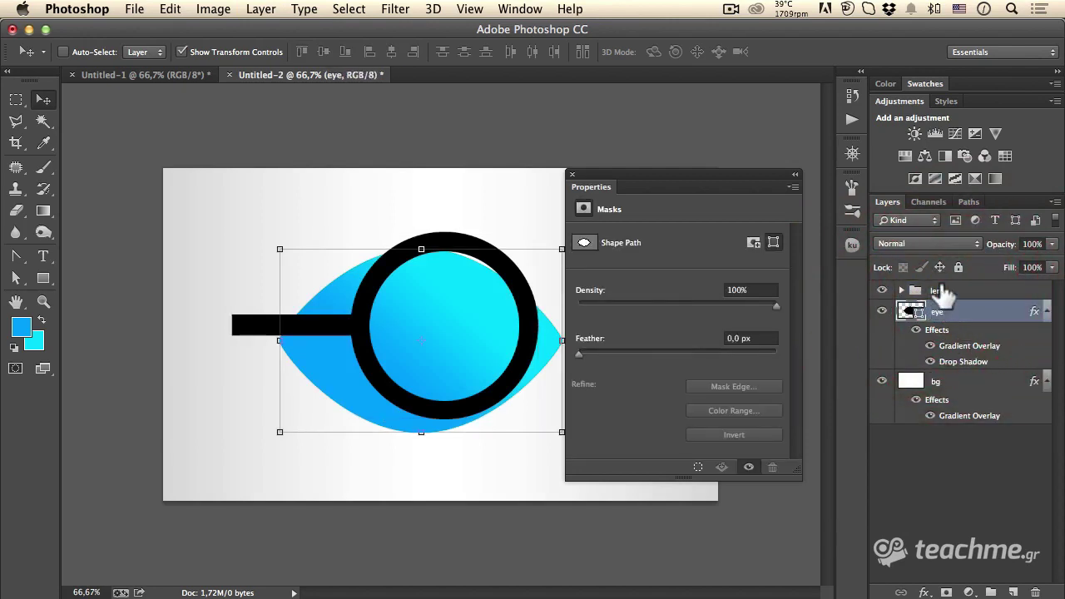
{"action": "left_click", "coordinate": [940, 290]}
{"action": "key", "text": "ctrl+t"}
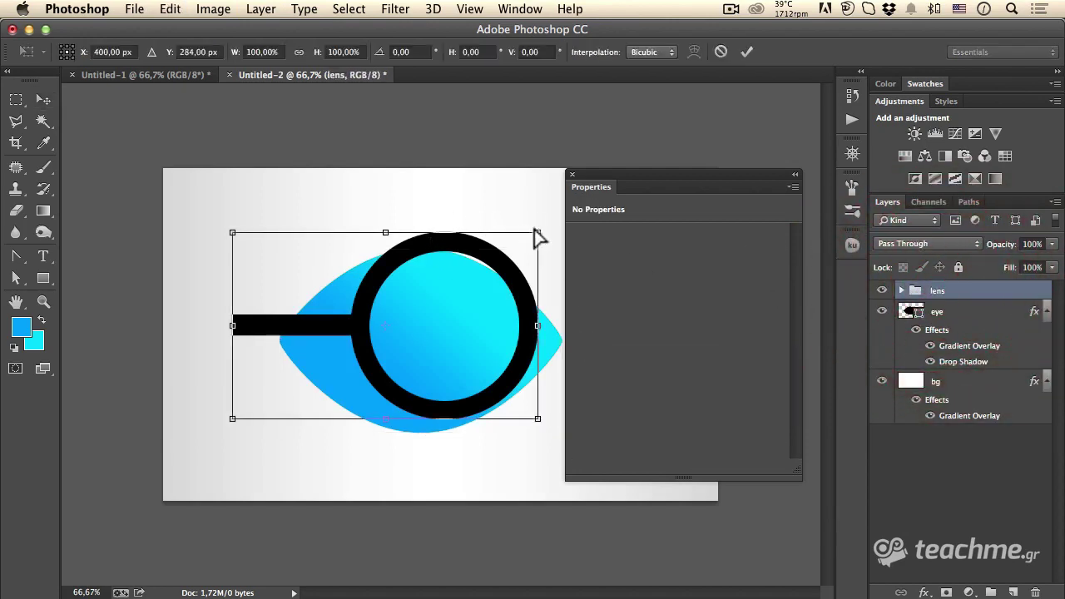
{"action": "left_click", "coordinate": [572, 177]}
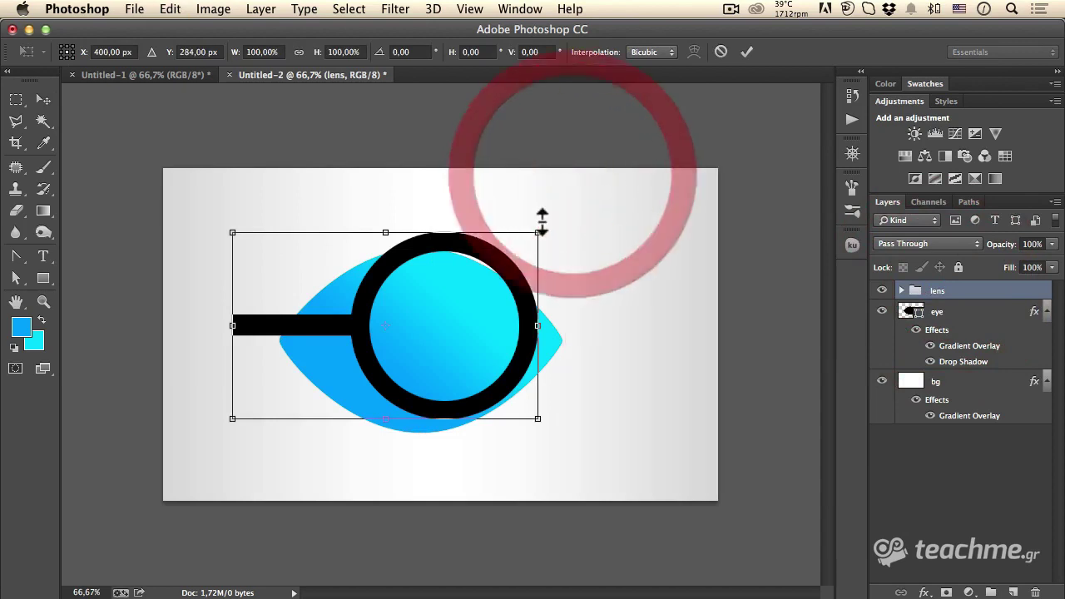
{"action": "left_click_drag", "start_coordinate": [542, 219], "coordinate": [211, 286]}
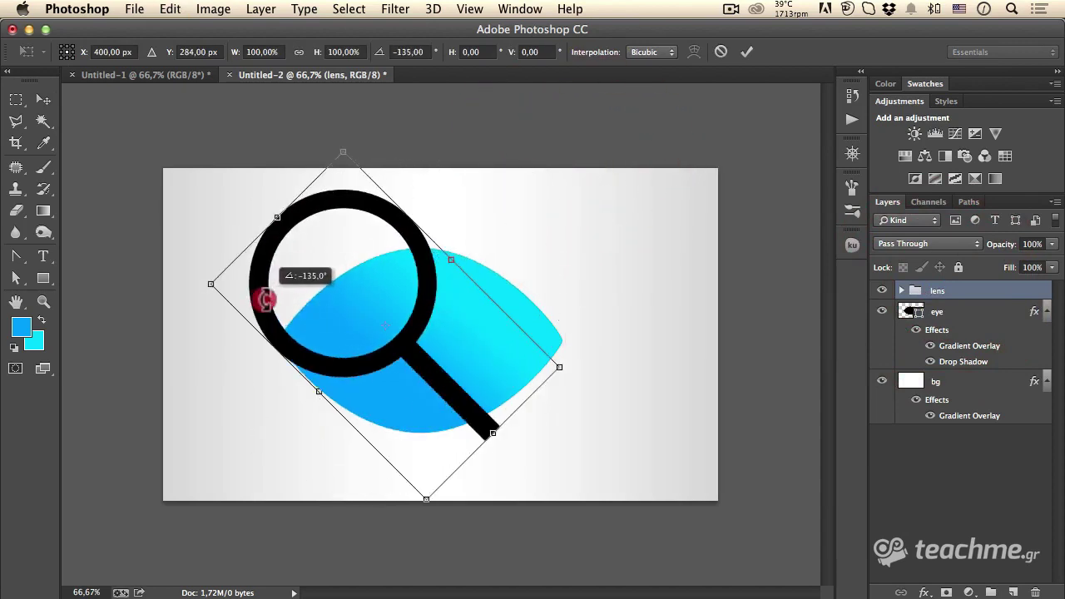
{"action": "left_click_drag", "start_coordinate": [279, 254], "coordinate": [353, 301]}
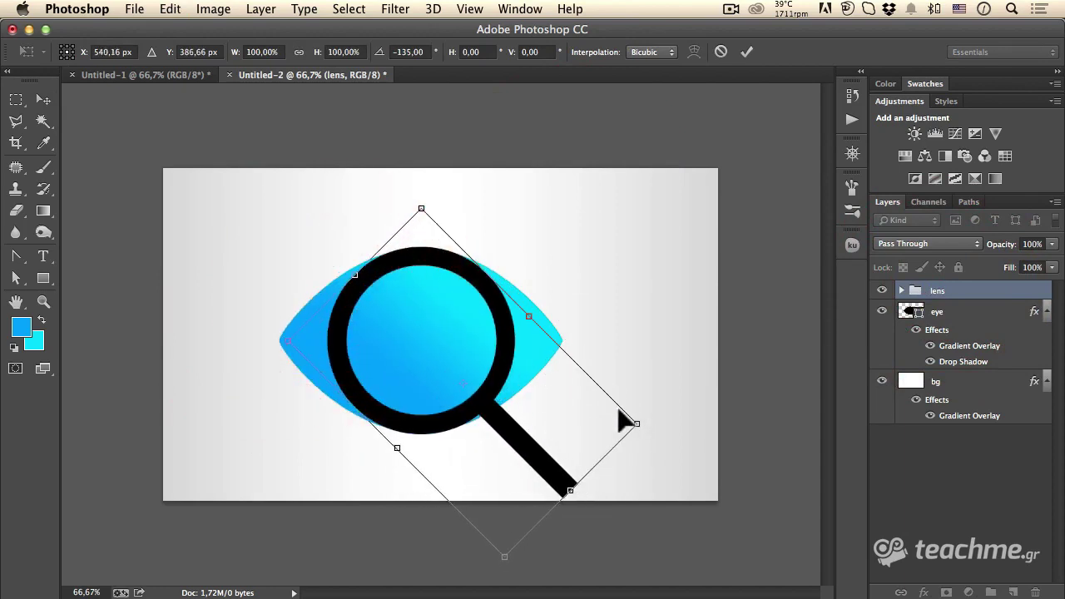
{"action": "left_click_drag", "start_coordinate": [637, 424], "coordinate": [577, 416]}
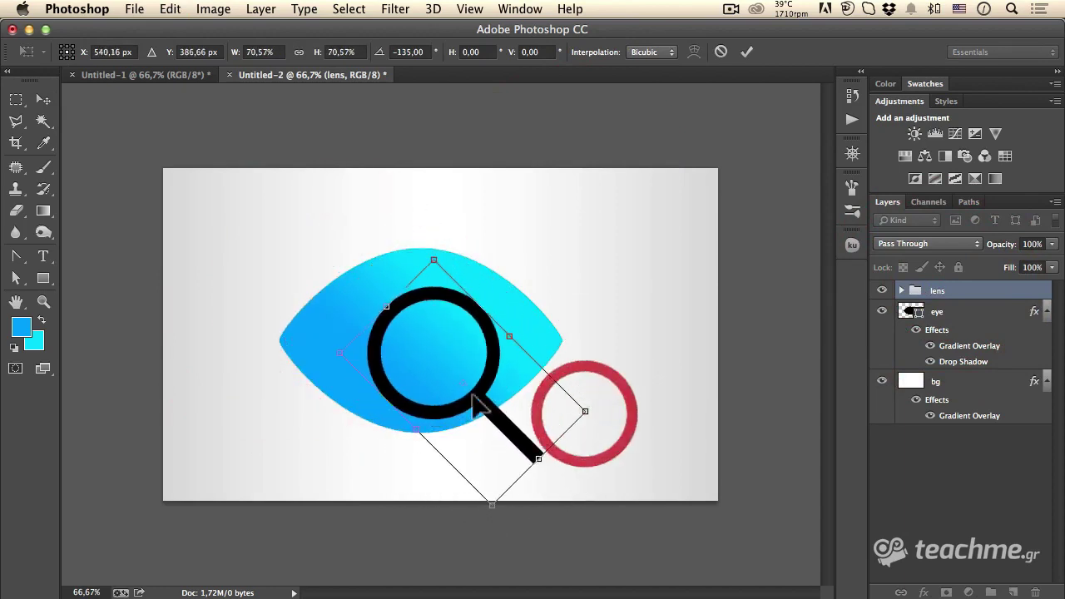
{"action": "left_click_drag", "start_coordinate": [473, 406], "coordinate": [461, 398]}
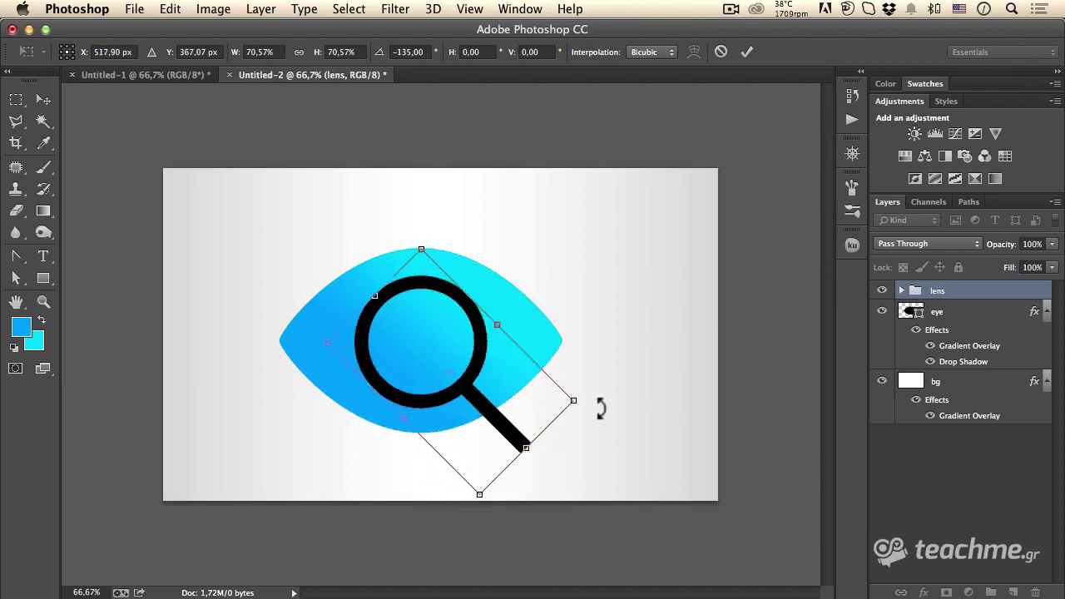
- Commit the magnifier transform, refine its tilt and position, then show the rulers
{"action": "left_click", "coordinate": [748, 52]}
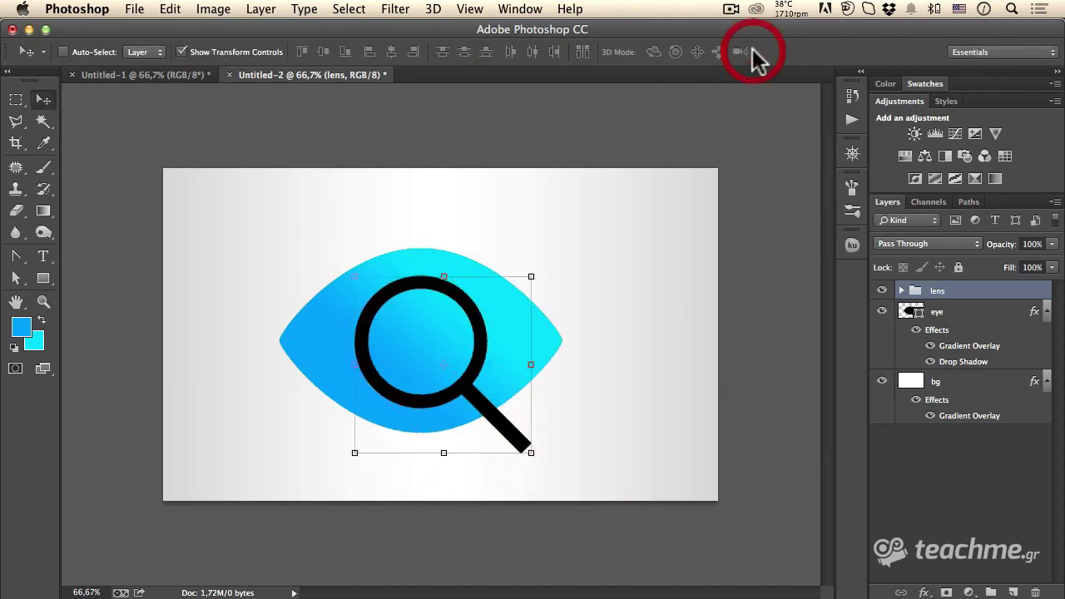
{"action": "left_click", "coordinate": [166, 74]}
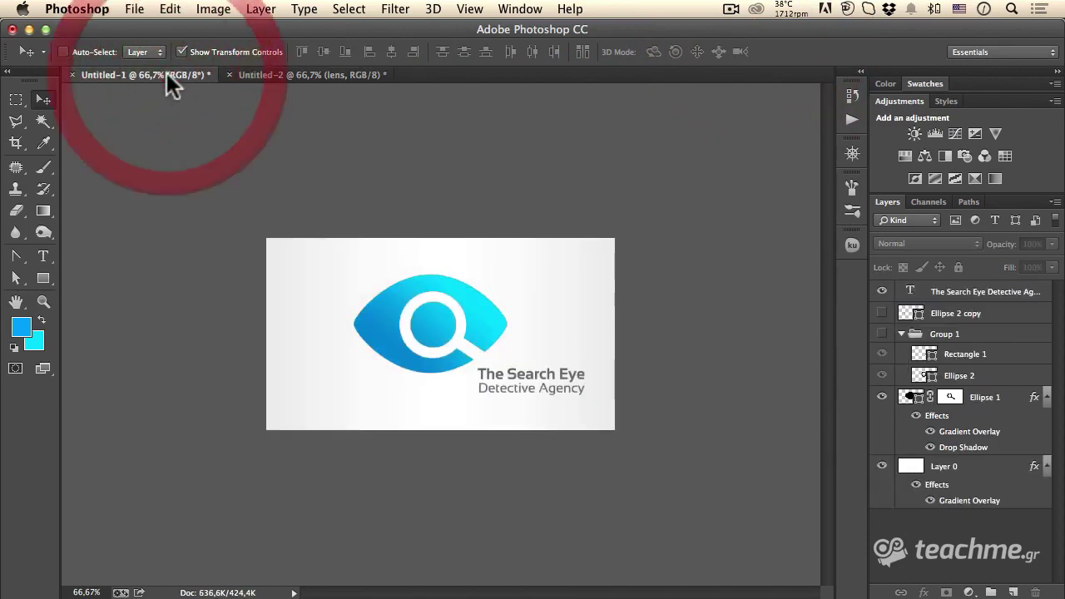
{"action": "left_click", "coordinate": [362, 74]}
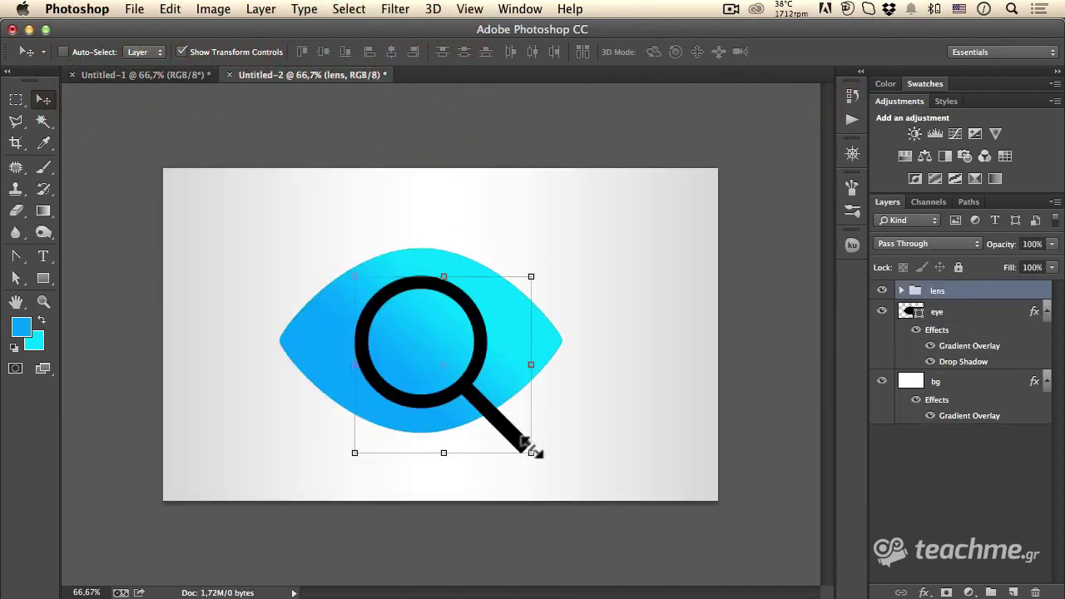
{"action": "left_click_drag", "start_coordinate": [552, 444], "coordinate": [571, 433]}
{"action": "left_click_drag", "start_coordinate": [461, 382], "coordinate": [470, 374]}
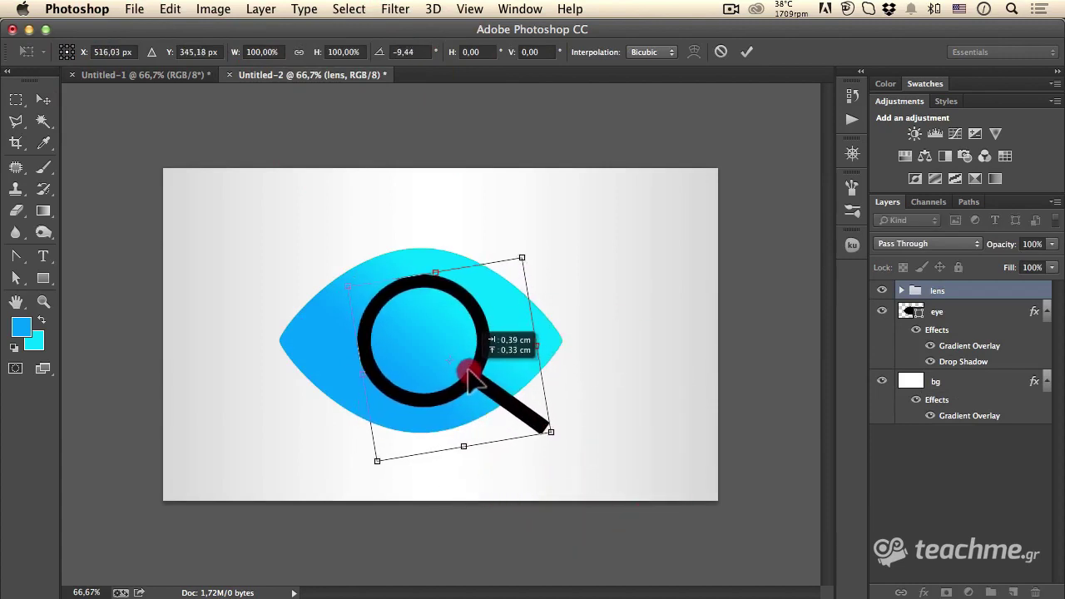
{"action": "left_click_drag", "start_coordinate": [470, 375], "coordinate": [469, 374]}
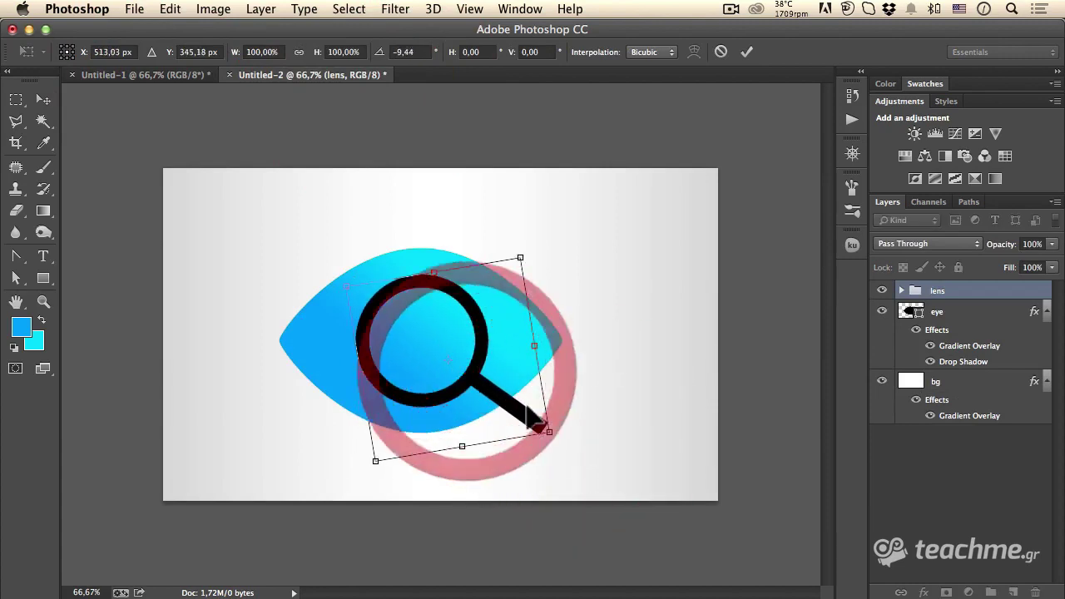
{"action": "left_click", "coordinate": [746, 51]}
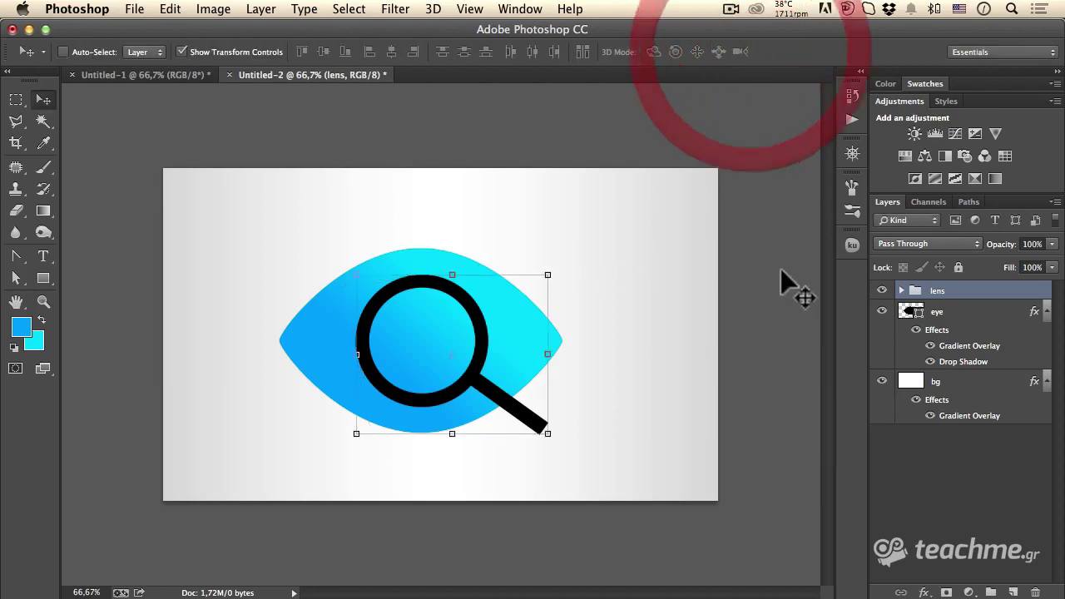
{"action": "left_click", "coordinate": [923, 313]}
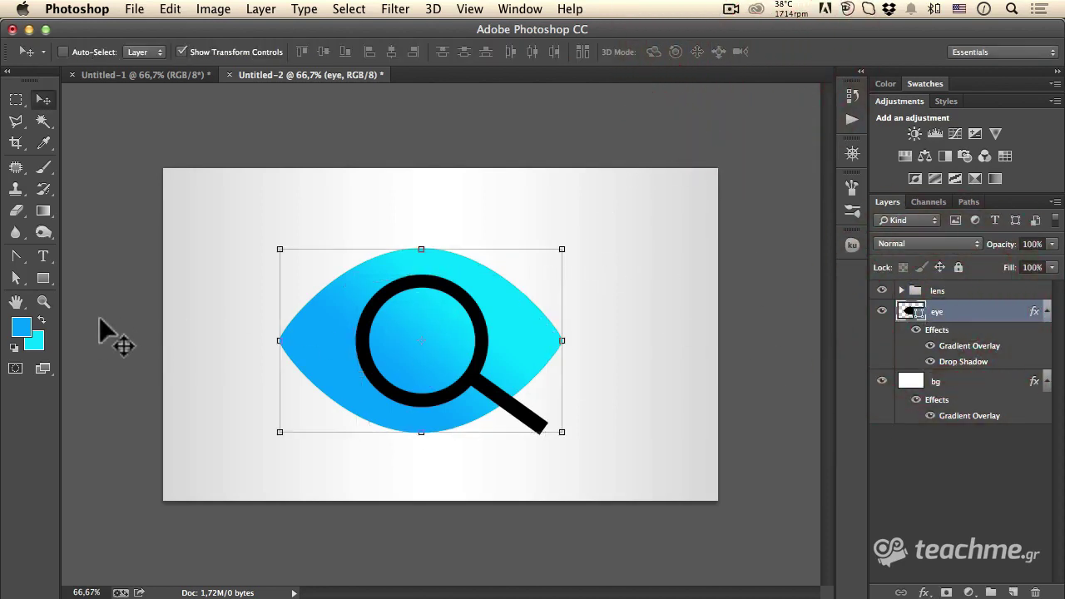
{"action": "key", "text": "ctrl+r"}
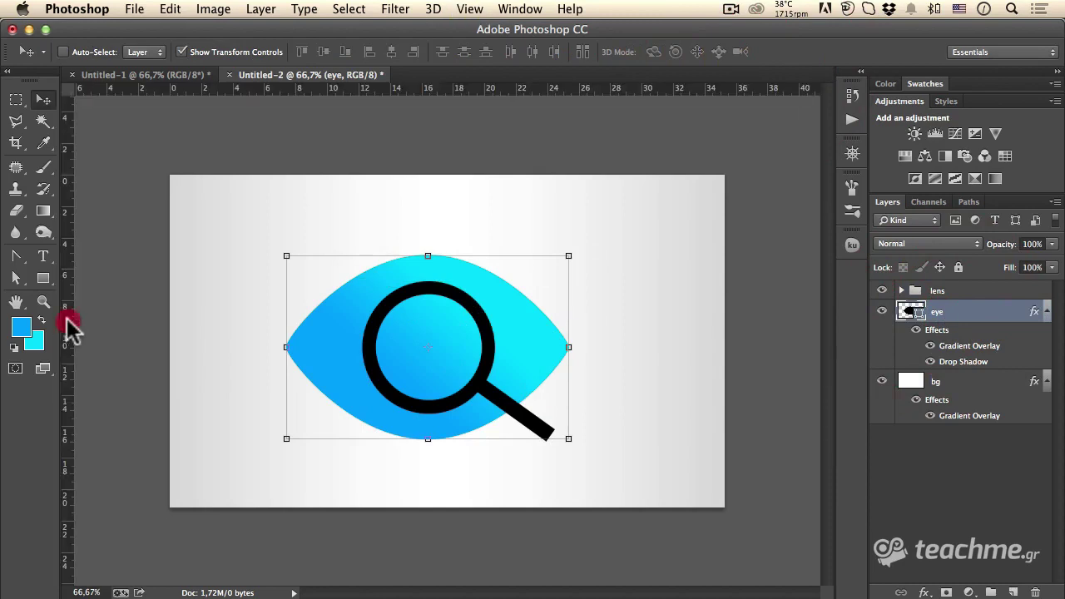
- Add vertical and horizontal guides at the eye's centre and align the lens ring there
{"action": "left_click_drag", "start_coordinate": [66, 325], "coordinate": [428, 350]}
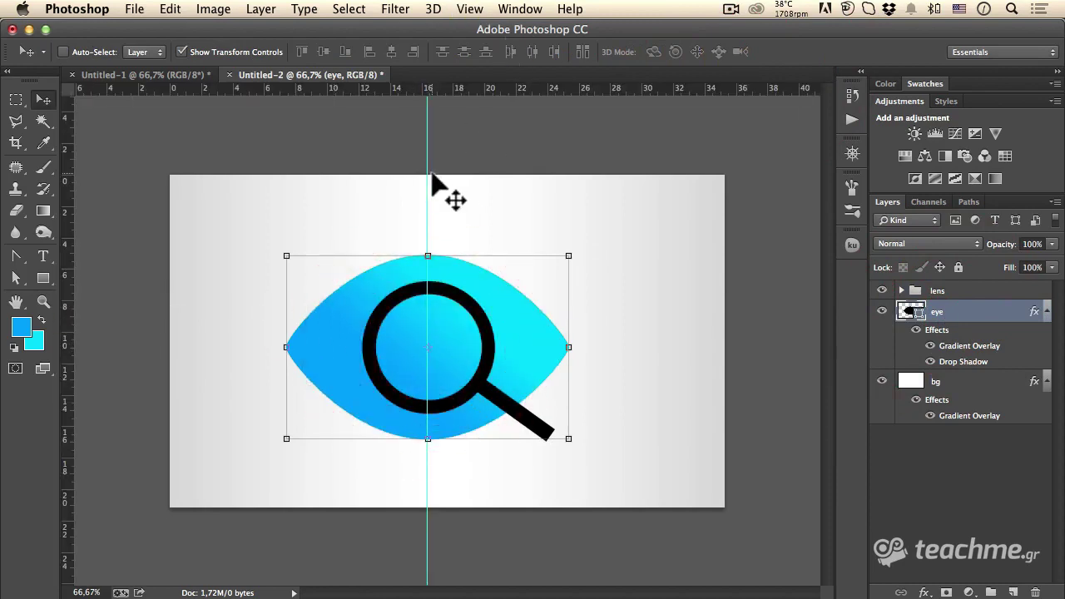
{"action": "left_click_drag", "start_coordinate": [430, 174], "coordinate": [430, 167]}
{"action": "left_click_drag", "start_coordinate": [512, 87], "coordinate": [553, 347]}
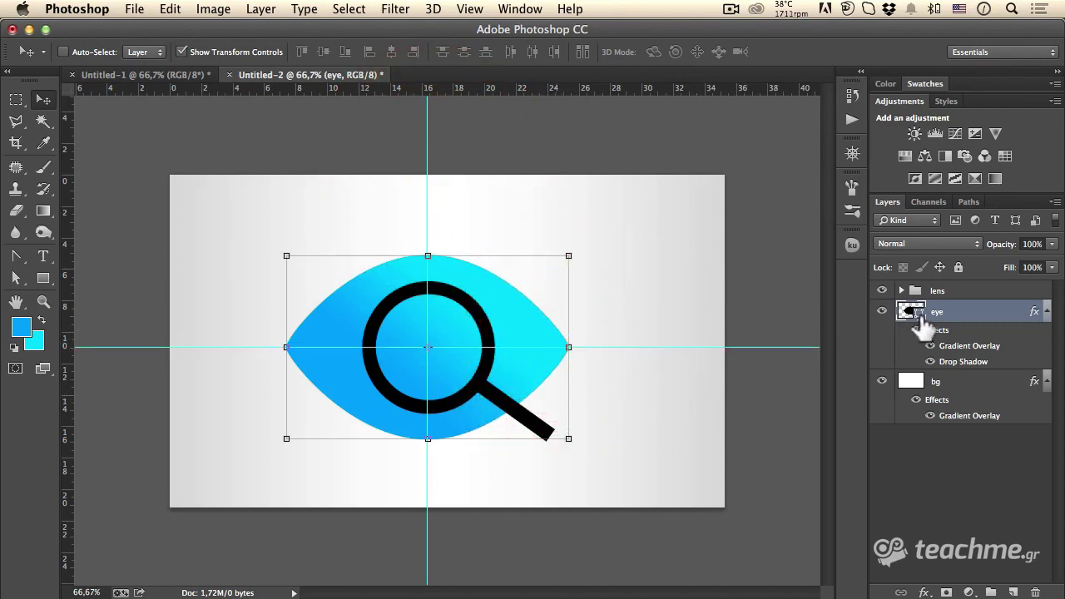
{"action": "left_click", "coordinate": [938, 291]}
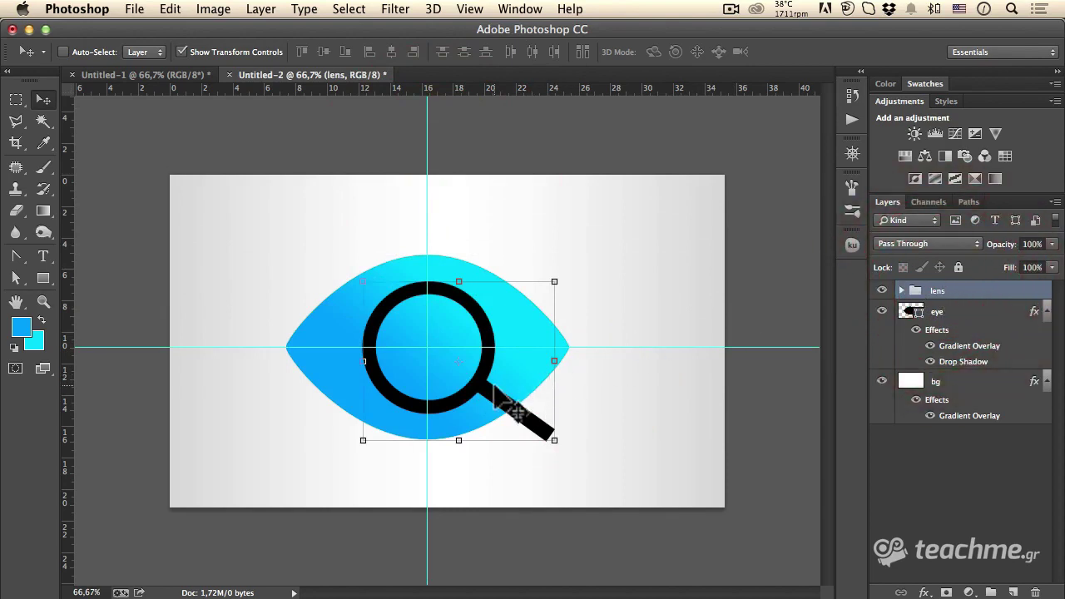
{"action": "left_click_drag", "start_coordinate": [484, 388], "coordinate": [480, 383]}
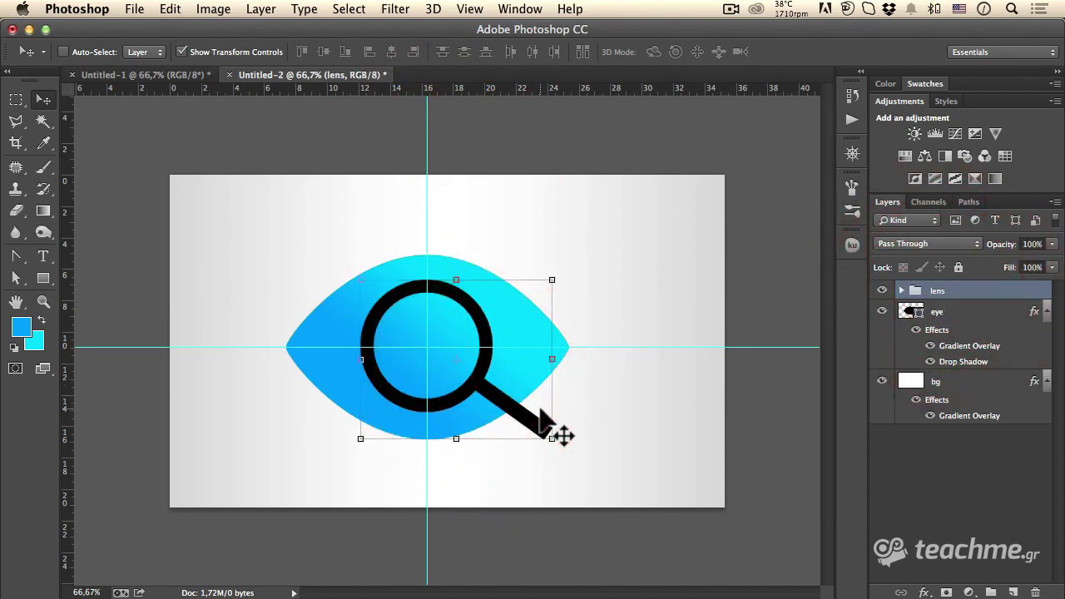
{"action": "key", "text": "Right"}
{"action": "key", "text": "Right"}
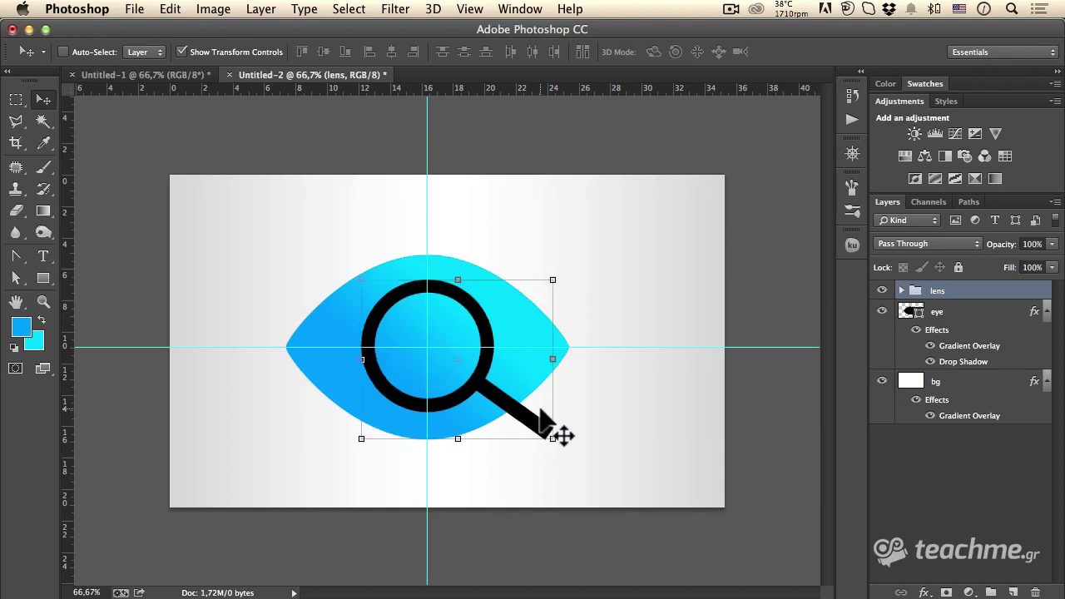
{"action": "left_click", "coordinate": [901, 290]}
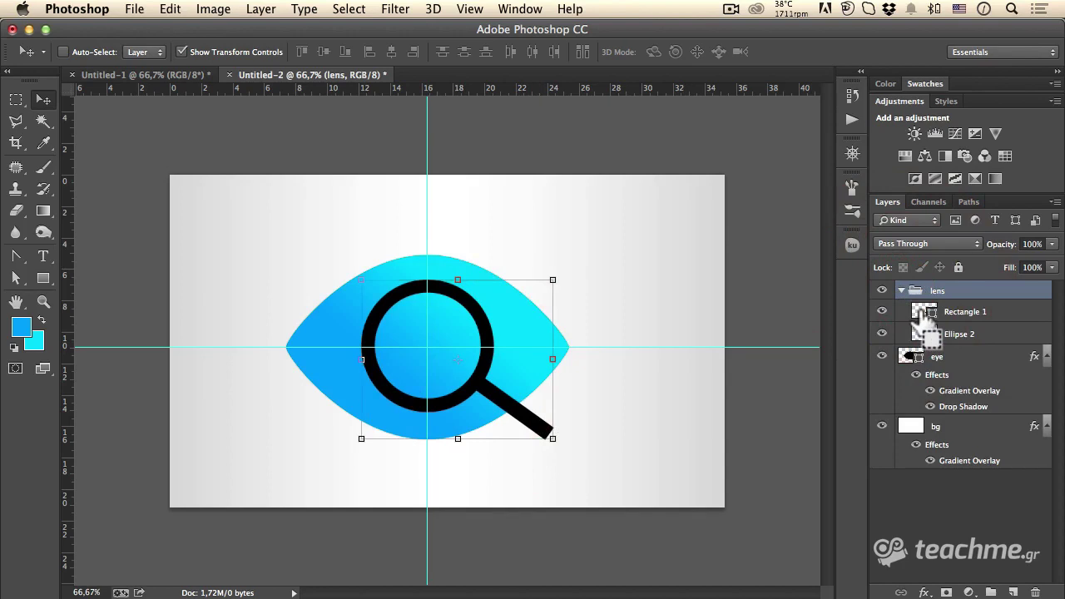
- Mask the Rectangle 1 handle and Ellipse 2 ring out of the blue eye layer, hiding the lens group
{"action": "left_click", "coordinate": [922, 315], "text": "super"}
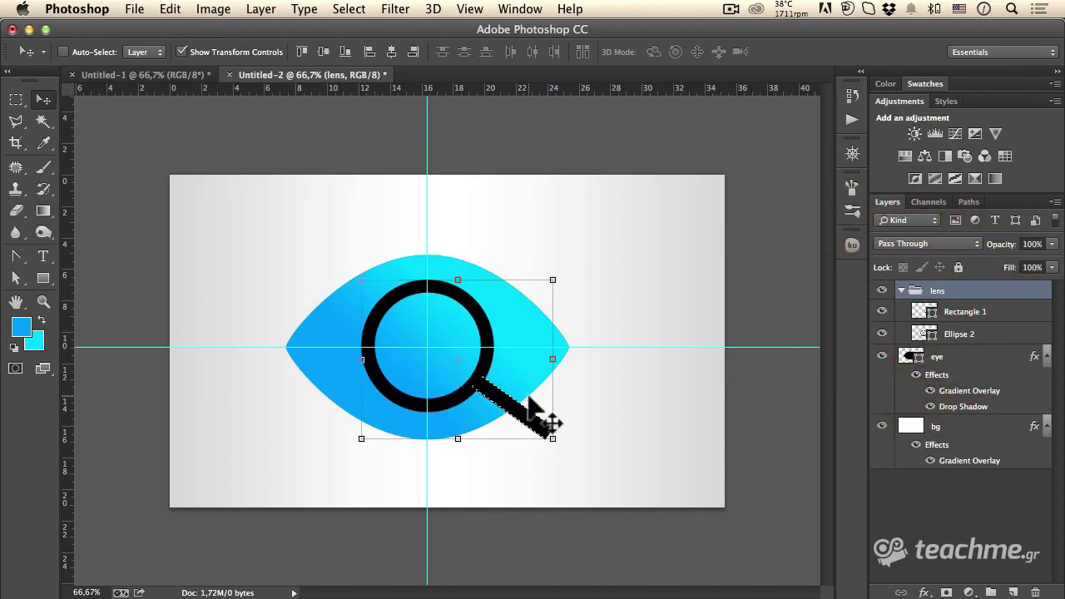
{"action": "left_click_drag", "start_coordinate": [921, 334], "coordinate": [924, 340]}
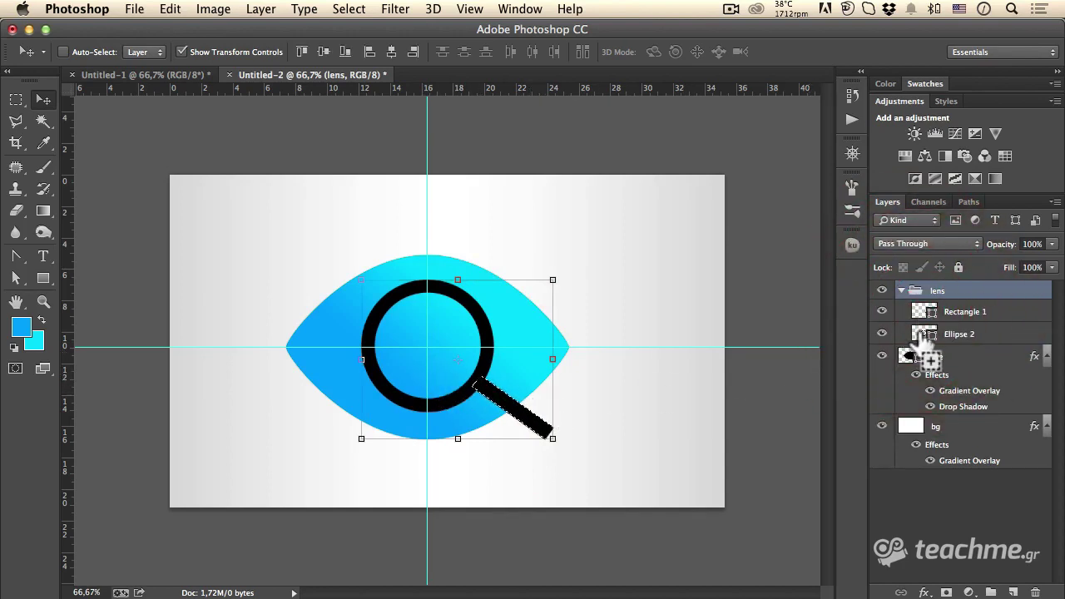
{"action": "left_click", "coordinate": [922, 334], "text": "shift+super"}
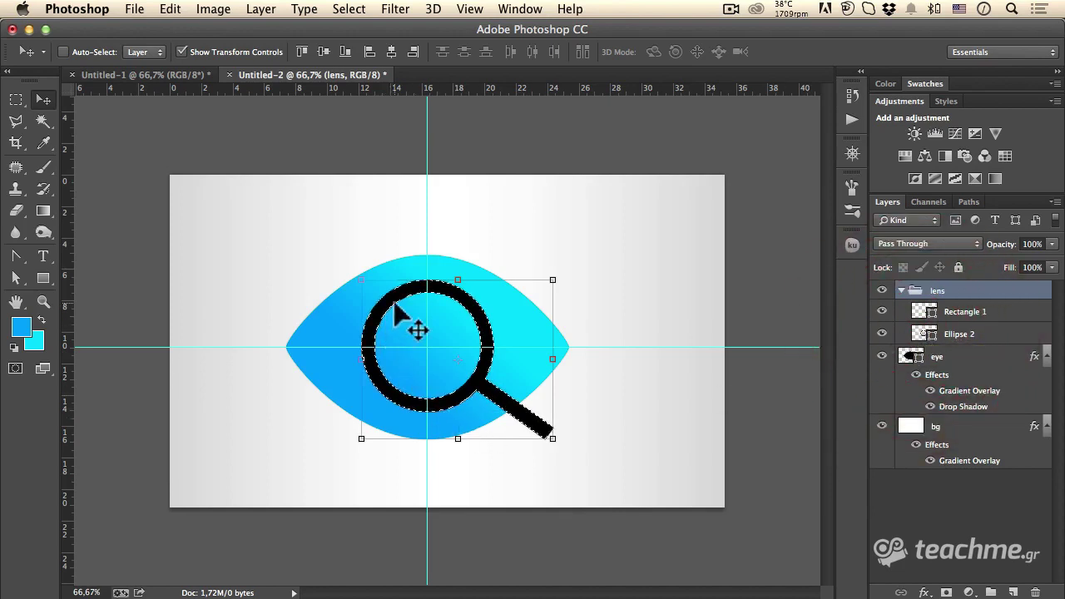
{"action": "left_click", "coordinate": [901, 291]}
{"action": "left_click", "coordinate": [882, 290]}
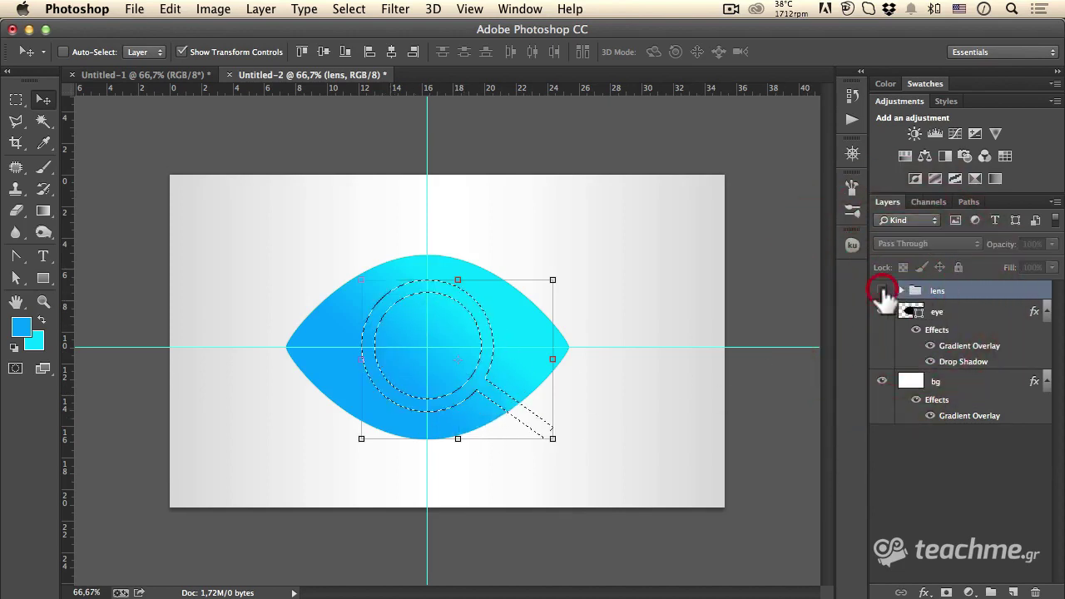
{"action": "left_click", "coordinate": [933, 329]}
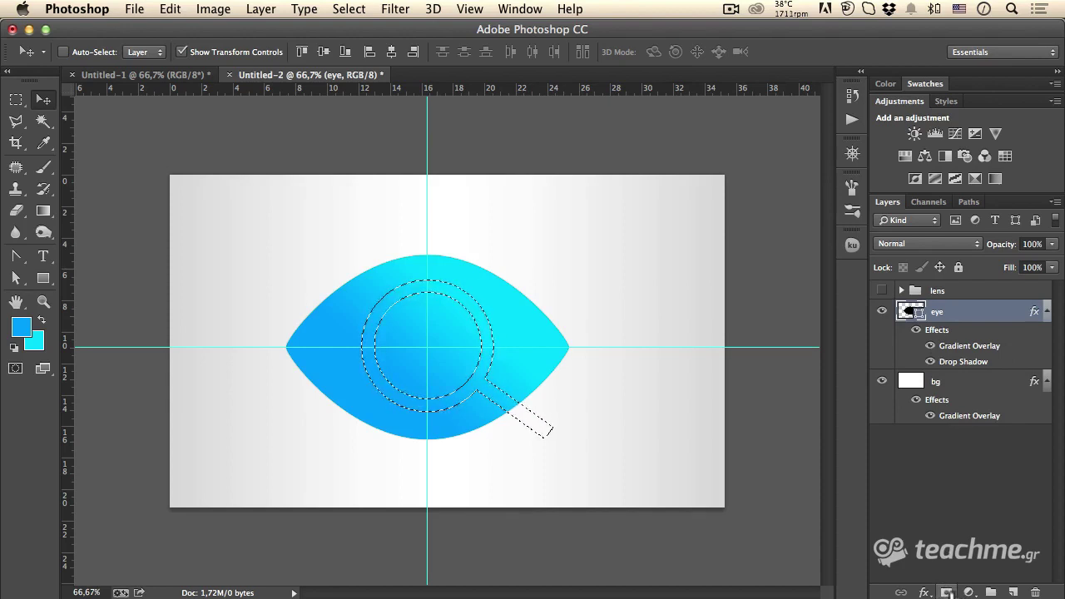
{"action": "left_click", "coordinate": [946, 592]}
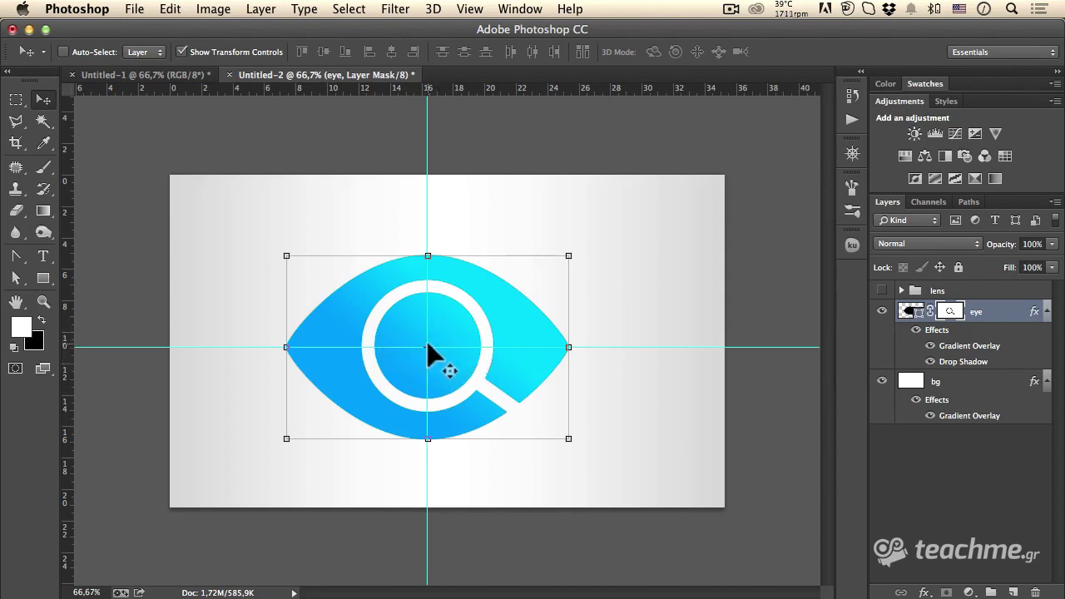
- Draw a pupil circle at the guide intersection, load it as a selection, and hide its layer
{"action": "left_click_drag", "start_coordinate": [43, 274], "coordinate": [105, 304]}
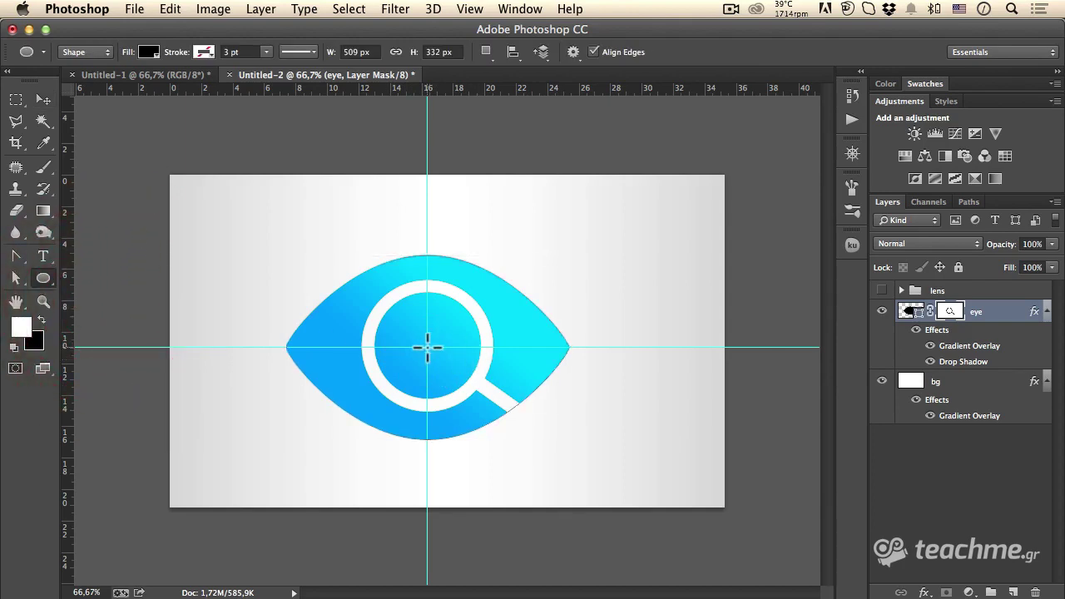
{"action": "left_click_drag", "start_coordinate": [427, 346], "coordinate": [447, 329]}
{"action": "left_click", "coordinate": [907, 312]}
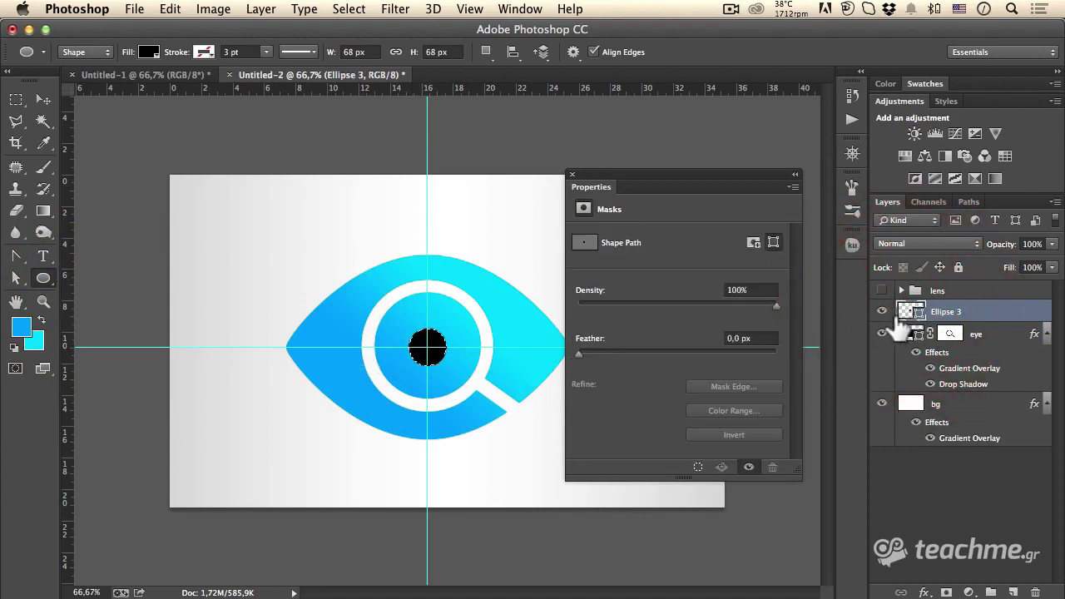
{"action": "left_click", "coordinate": [907, 312], "text": "ctrl"}
- Paint-bucket the circular selection black on the eye's mask to punch the pupil hole
{"action": "left_click", "coordinate": [882, 311]}
{"action": "left_click", "coordinate": [950, 334]}
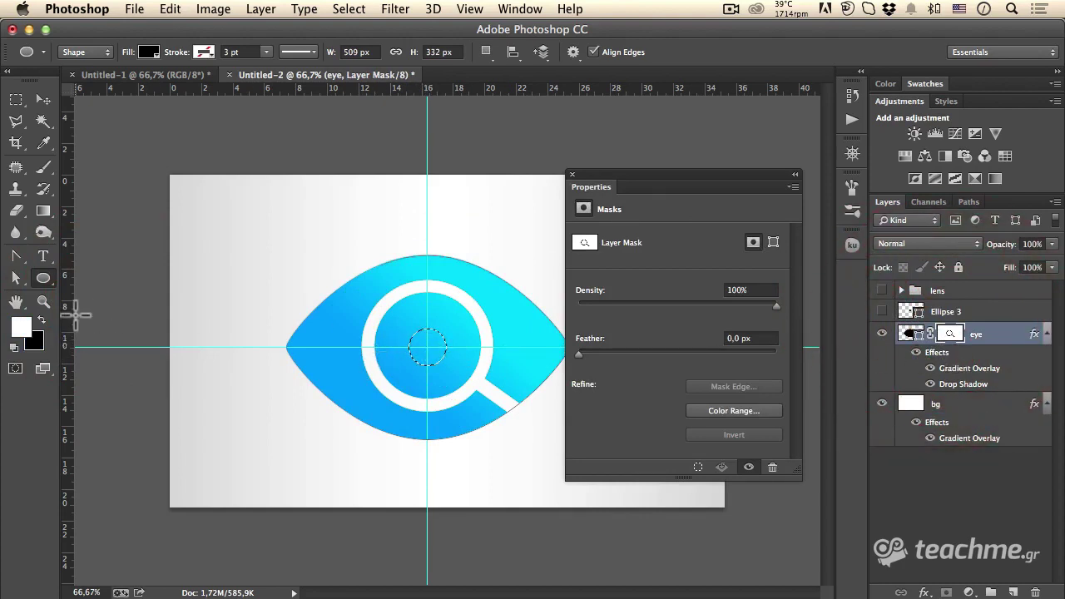
{"action": "left_click", "coordinate": [40, 320]}
{"action": "left_click", "coordinate": [44, 212]}
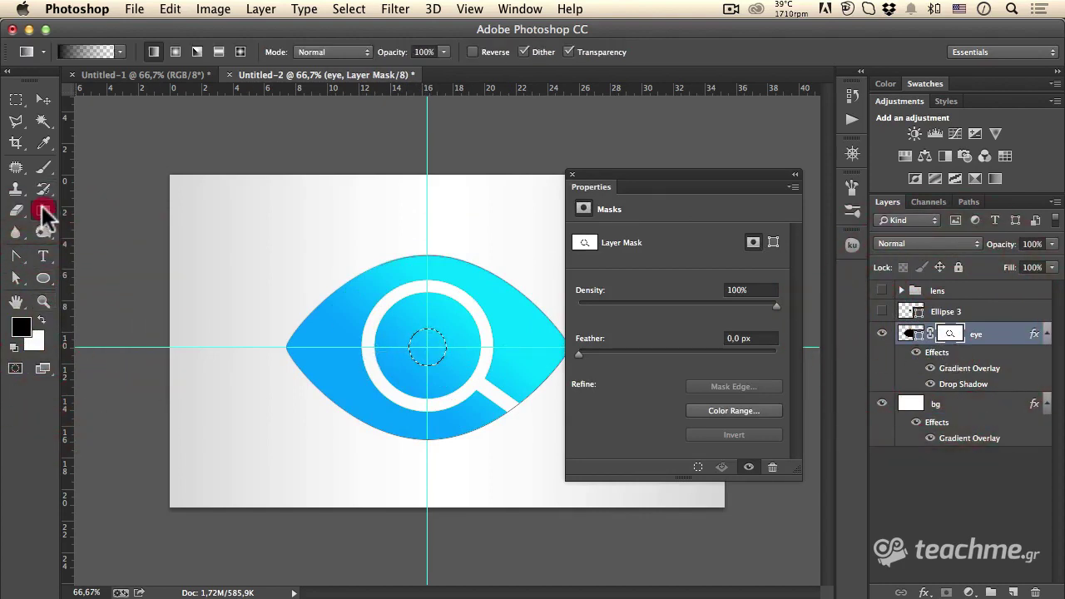
{"action": "left_click", "coordinate": [107, 222]}
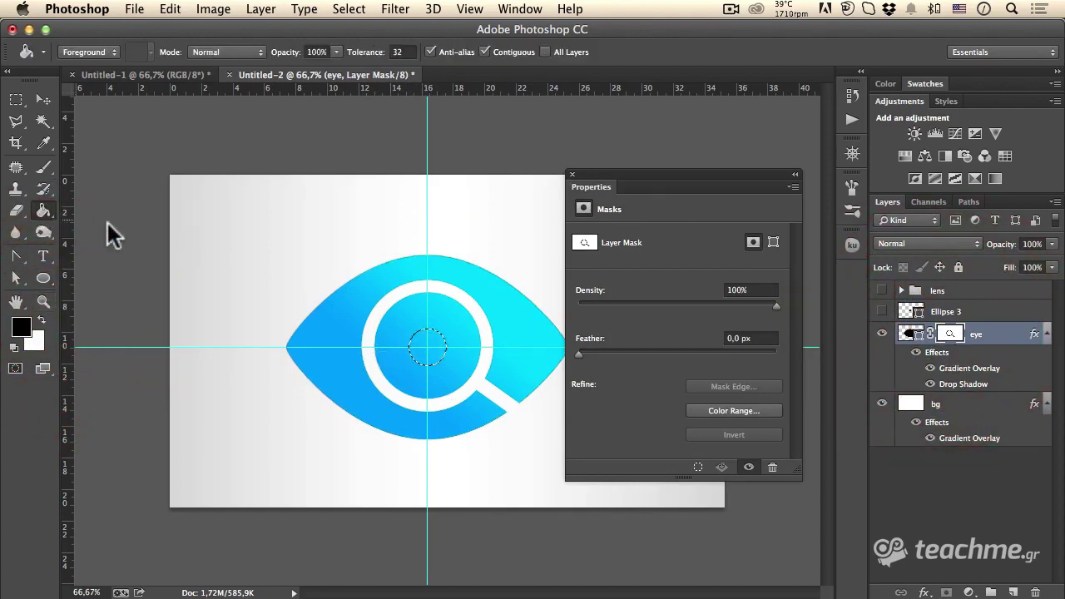
{"action": "left_click", "coordinate": [419, 353]}
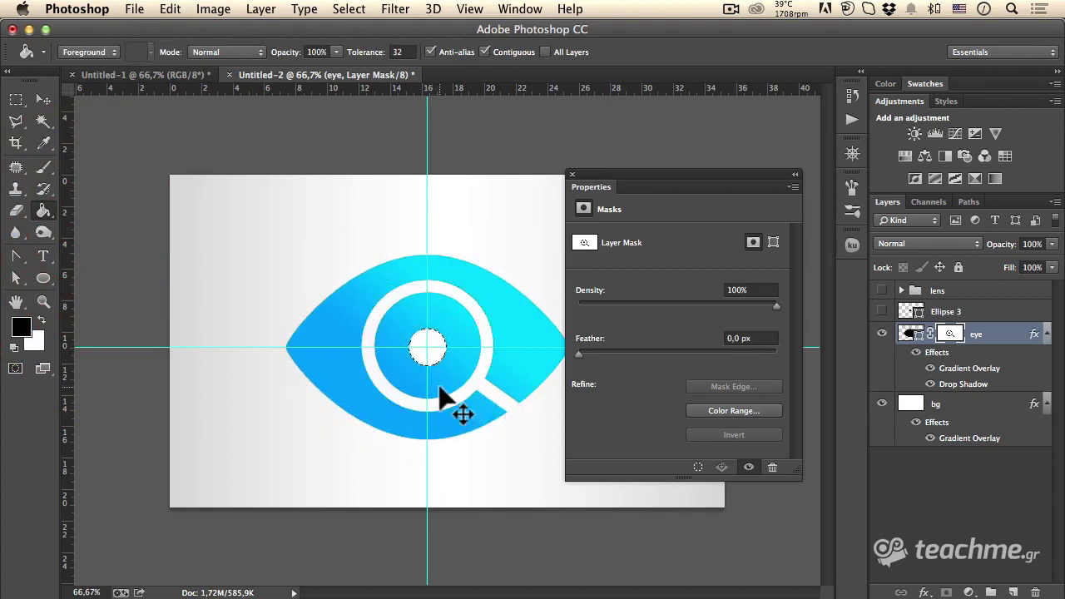
{"action": "key", "text": "ctrl+d"}
{"action": "left_click", "coordinate": [945, 497]}
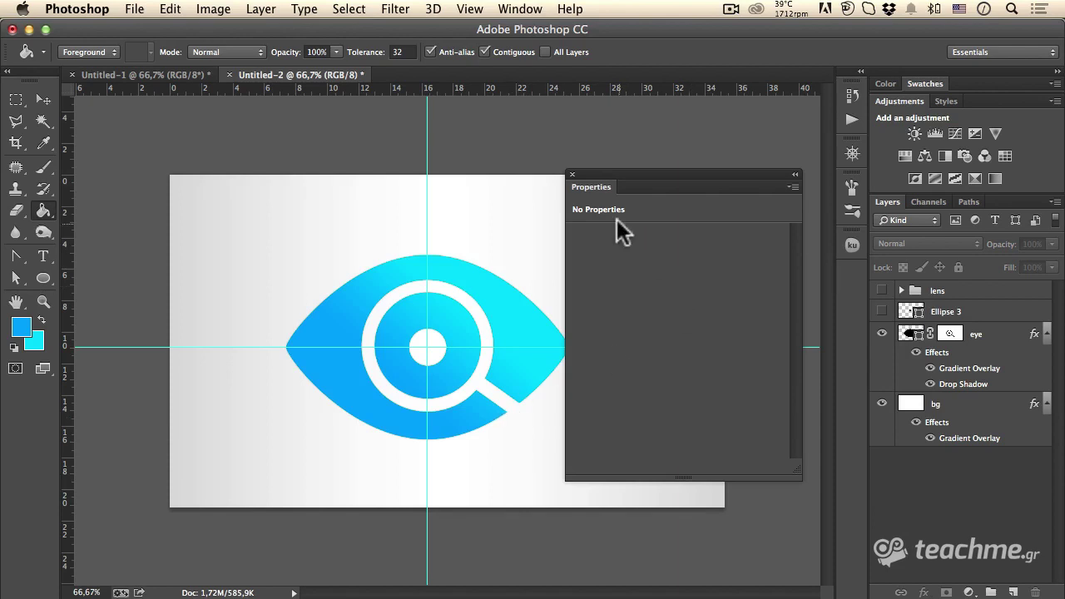
{"action": "left_click", "coordinate": [571, 174]}
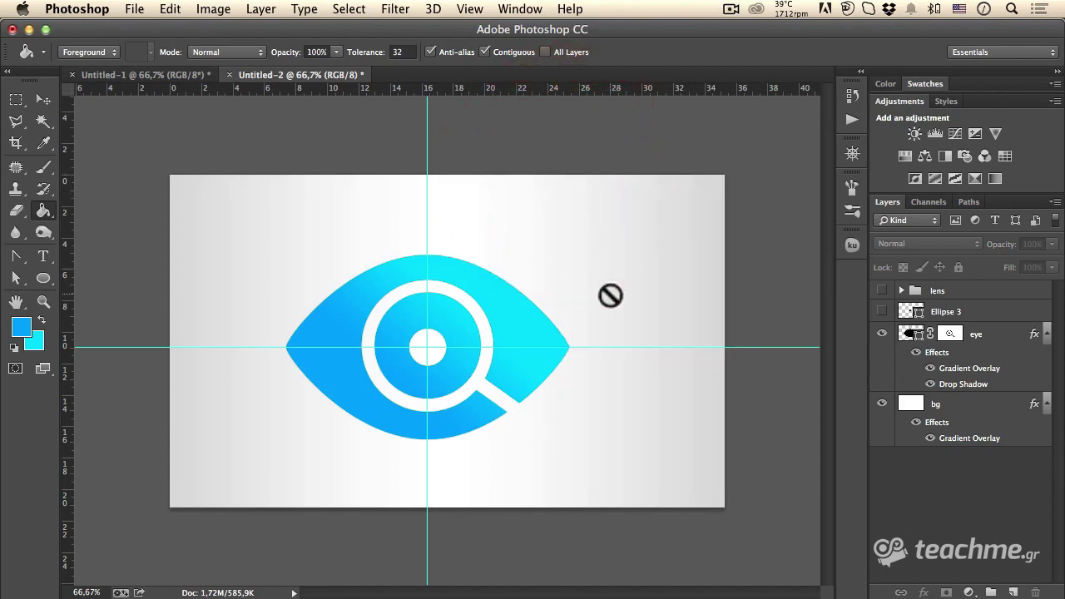
- Copy the agency text layer from Untitled-1 into Untitled-2 and scale it to 143.88%
{"action": "left_click", "coordinate": [189, 74]}
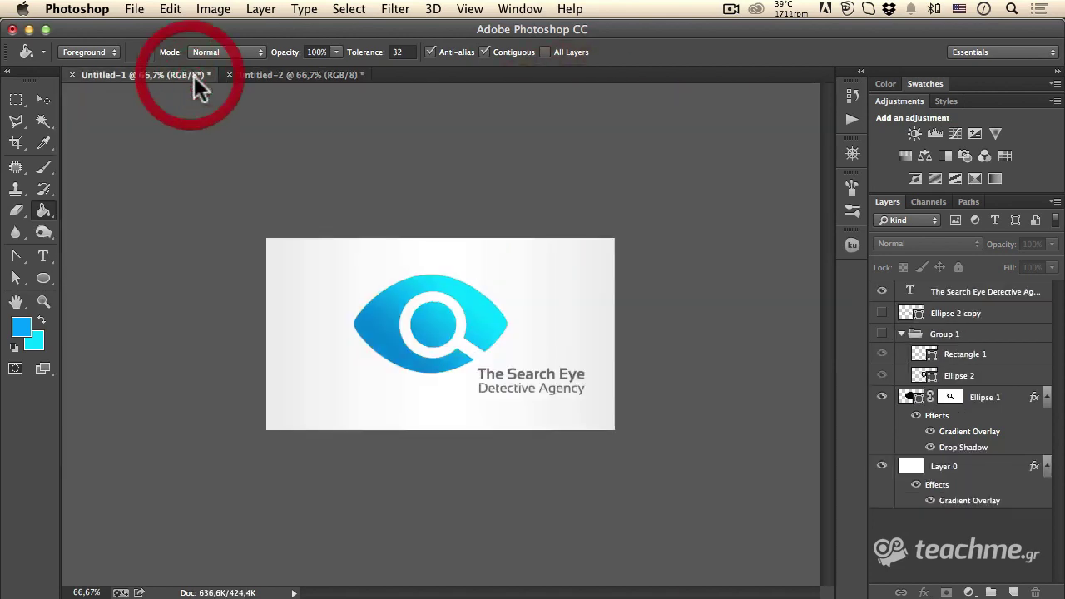
{"action": "left_click", "coordinate": [39, 98]}
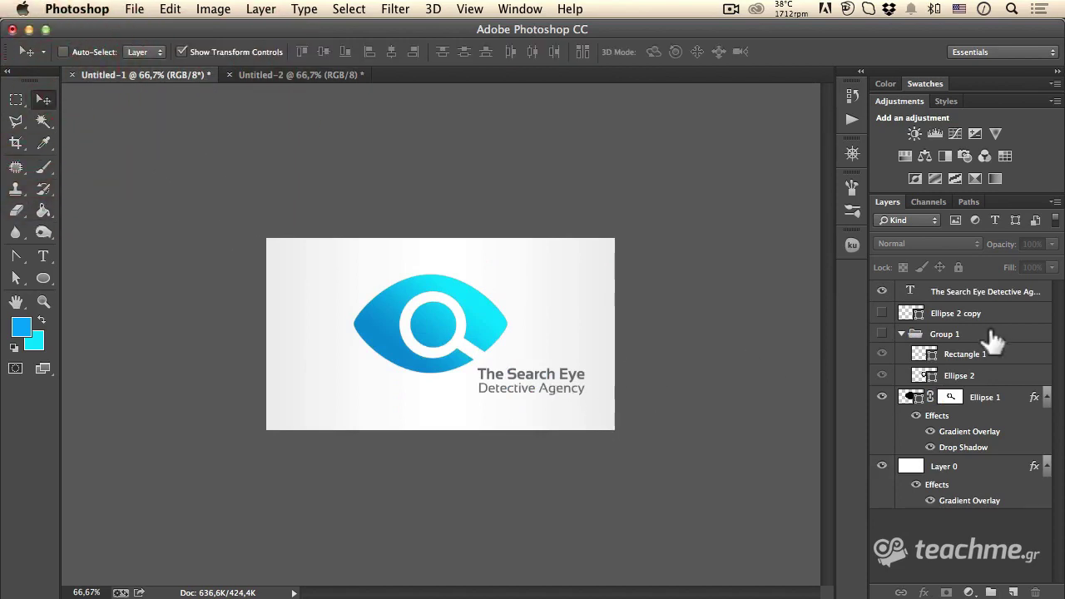
{"action": "left_click", "coordinate": [961, 291]}
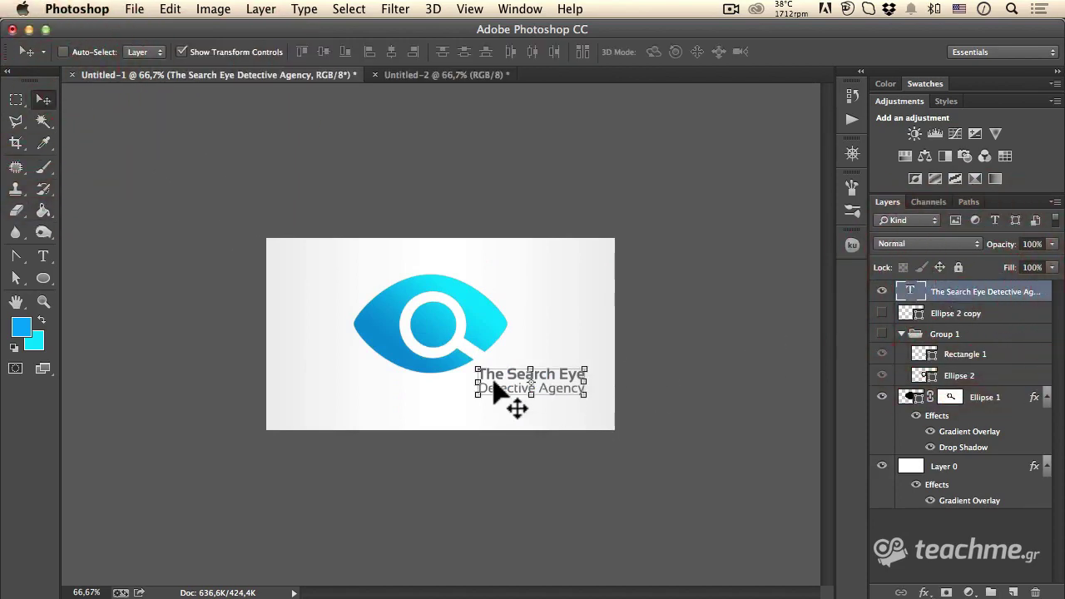
{"action": "mouse_move", "coordinate": [511, 404]}
{"action": "left_mouse_down"}
{"action": "mouse_move", "coordinate": [395, 122]}
{"action": "mouse_move", "coordinate": [566, 456]}
{"action": "mouse_move", "coordinate": [539, 448]}
{"action": "left_mouse_up"}
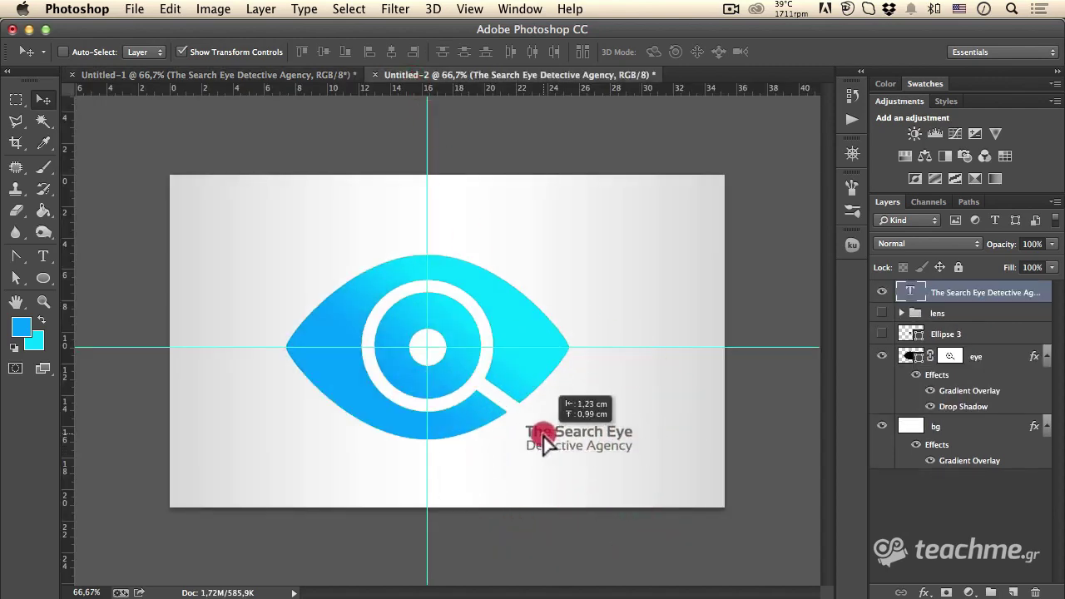
{"action": "mouse_move", "coordinate": [618, 450]}
{"action": "left_mouse_down"}
{"action": "mouse_move", "coordinate": [687, 483]}
{"action": "mouse_move", "coordinate": [666, 463]}
{"action": "mouse_move", "coordinate": [617, 455]}
{"action": "mouse_move", "coordinate": [613, 466]}
{"action": "left_mouse_up"}
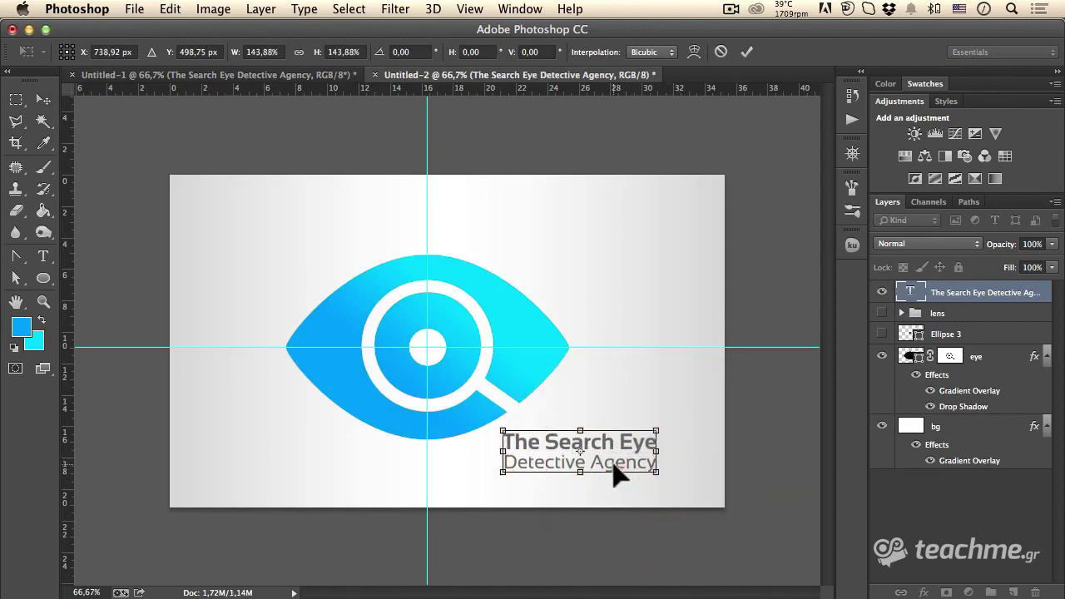
{"action": "key", "text": "Return"}
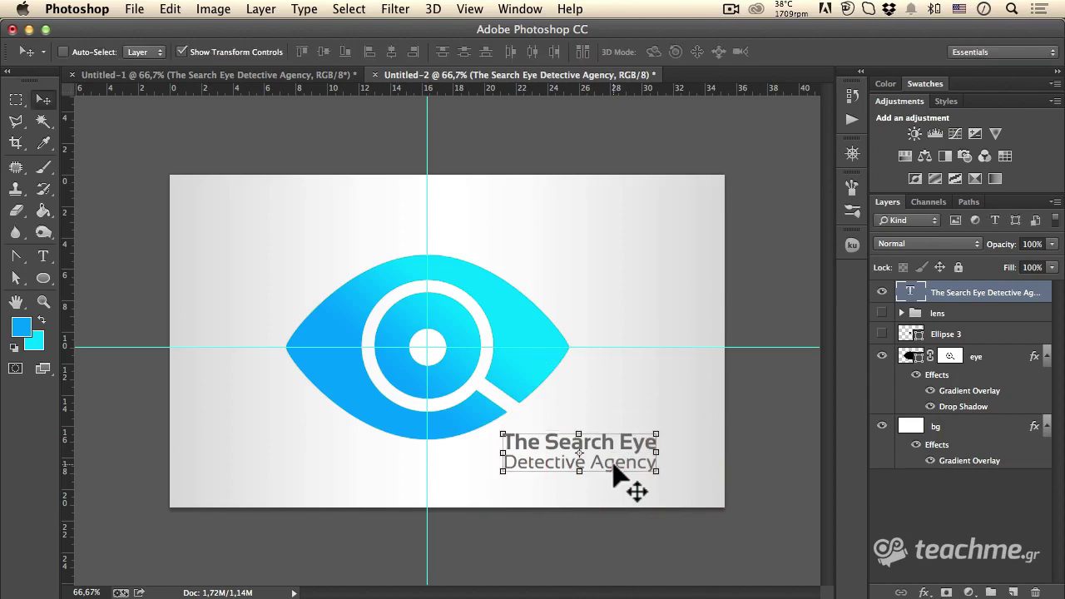